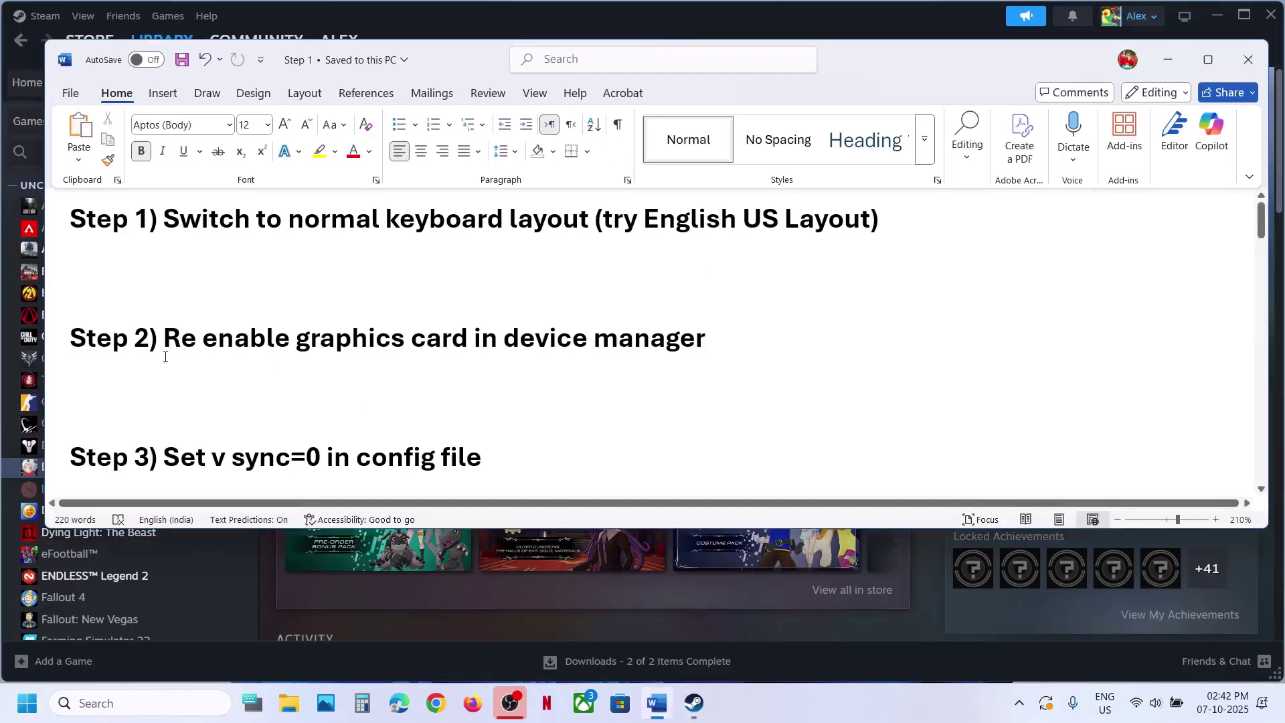
Mark the Step 1 keyboard-layout line, set Word aside, and keep English (United States) active
{"action": "left_click_drag", "start_coordinate": [162, 210], "coordinate": [743, 218]}
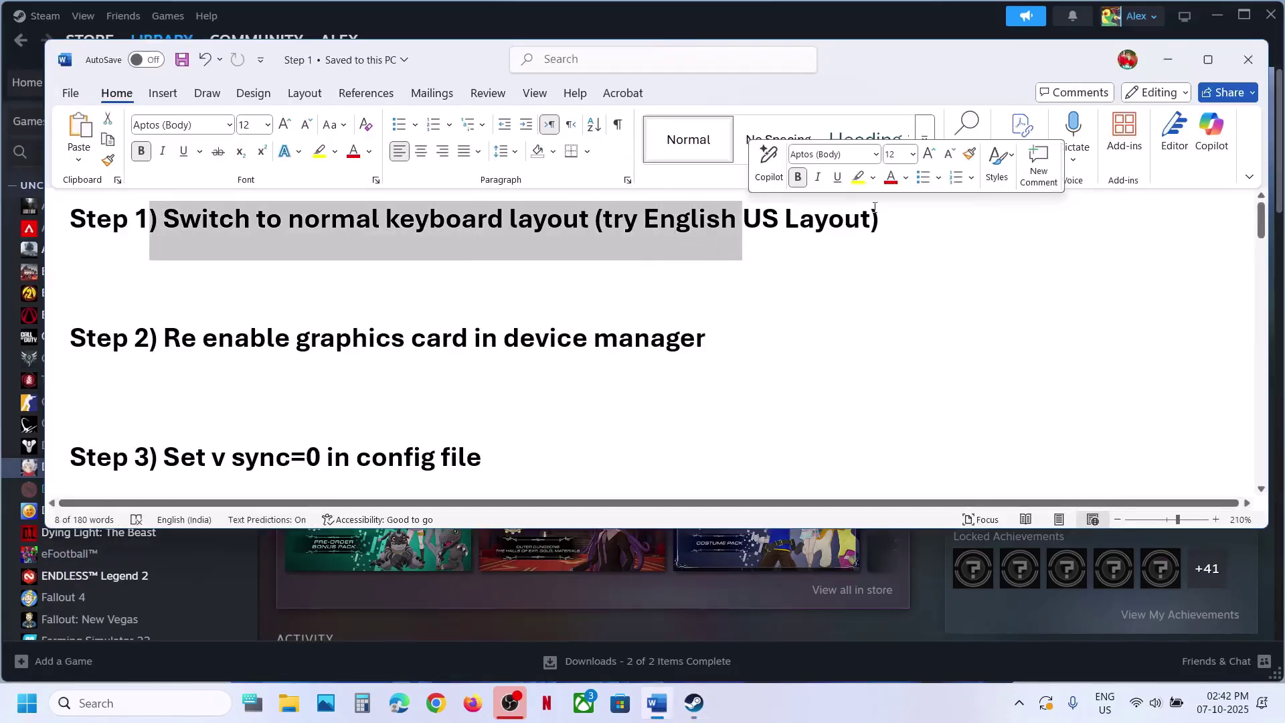
{"action": "left_click", "coordinate": [1168, 59]}
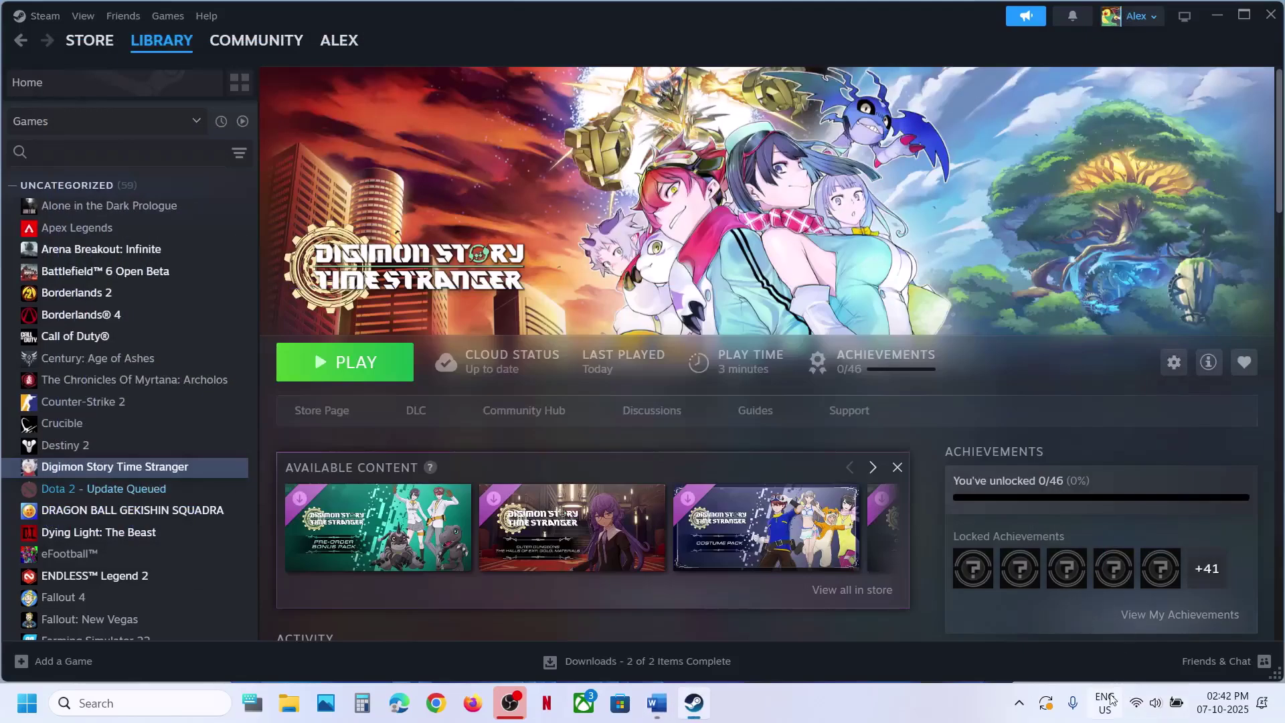
{"action": "left_click", "coordinate": [1107, 709]}
{"action": "left_click", "coordinate": [1070, 516]}
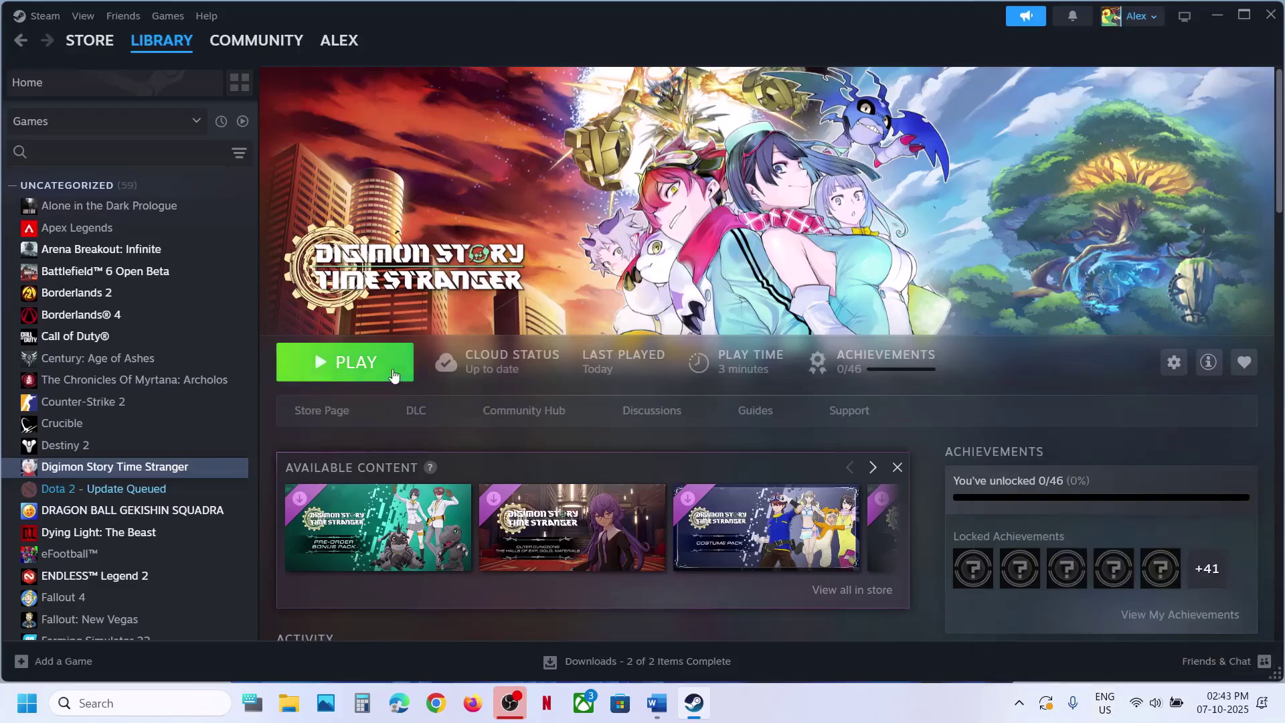
{"action": "left_click", "coordinate": [657, 716]}
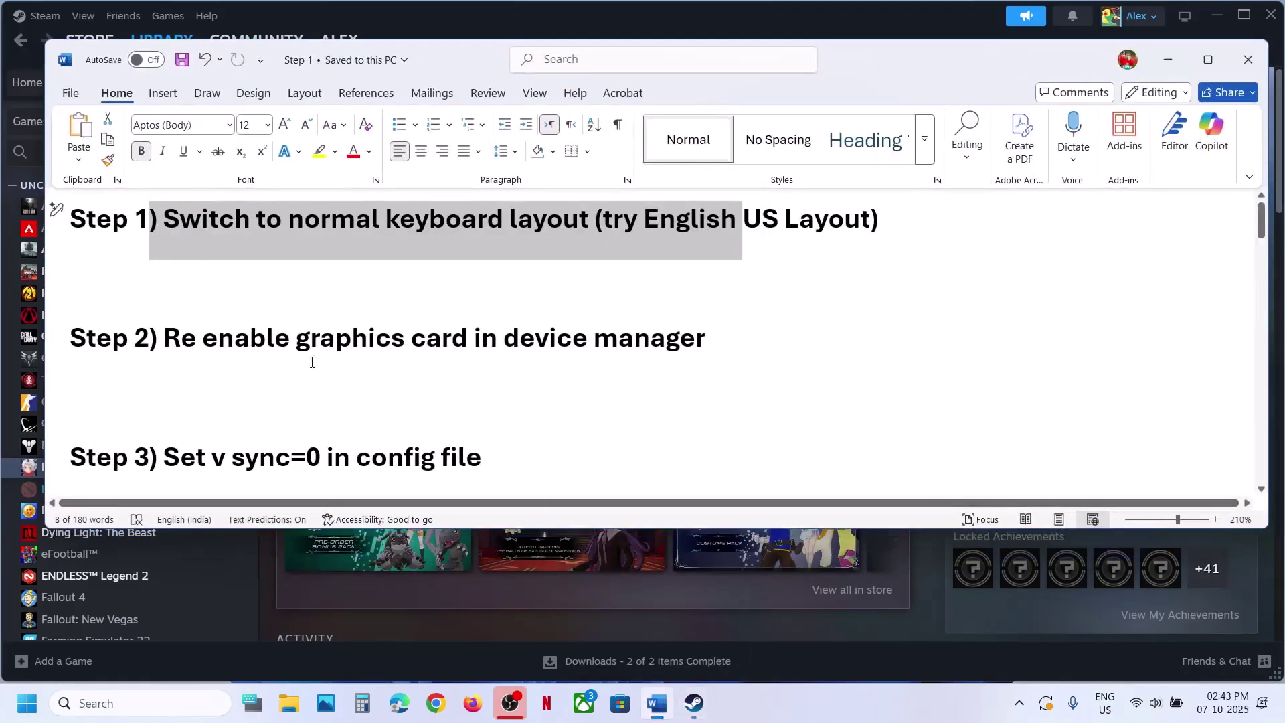
{"action": "left_click_drag", "start_coordinate": [176, 338], "coordinate": [706, 342]}
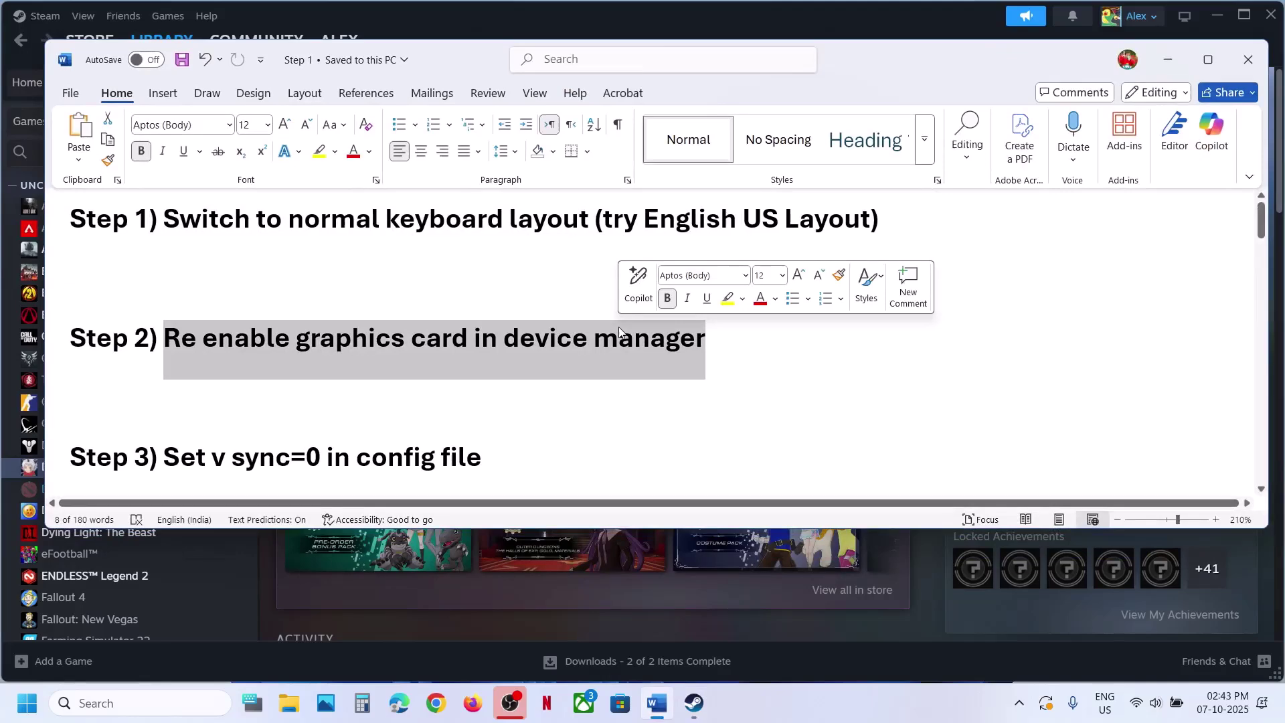
{"action": "left_click", "coordinate": [1169, 67]}
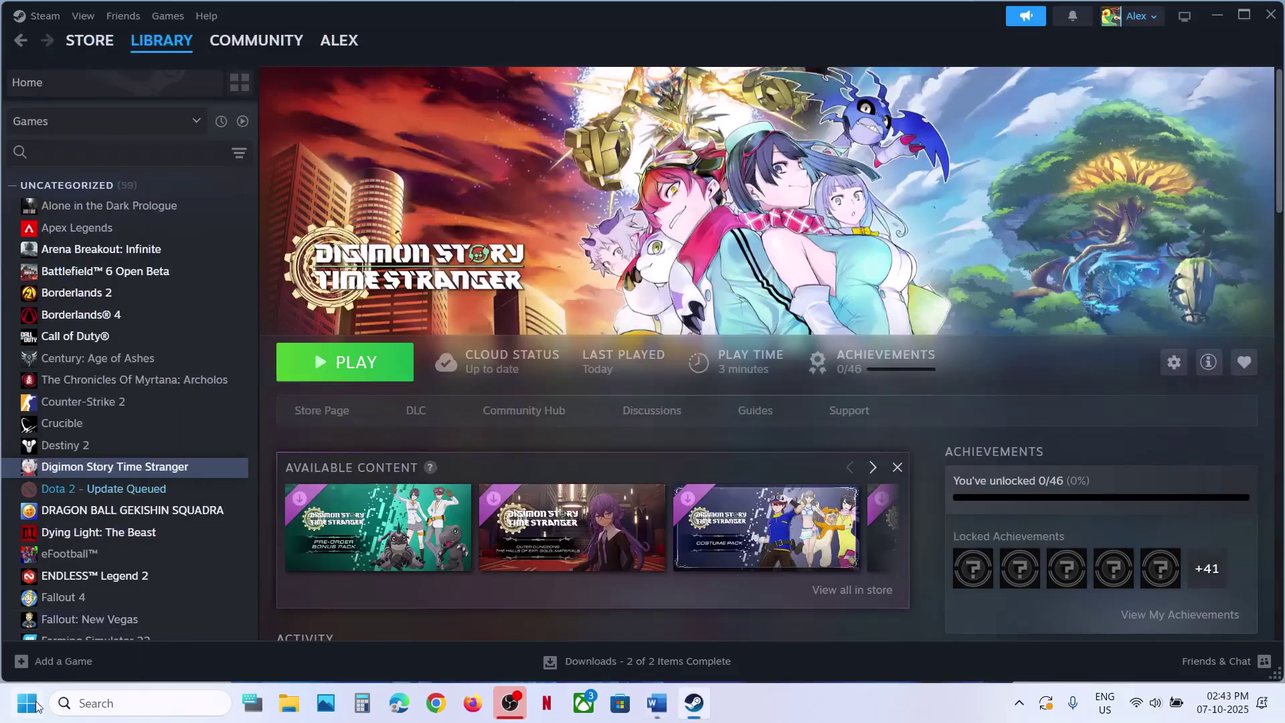
{"action": "right_click", "coordinate": [27, 703]}
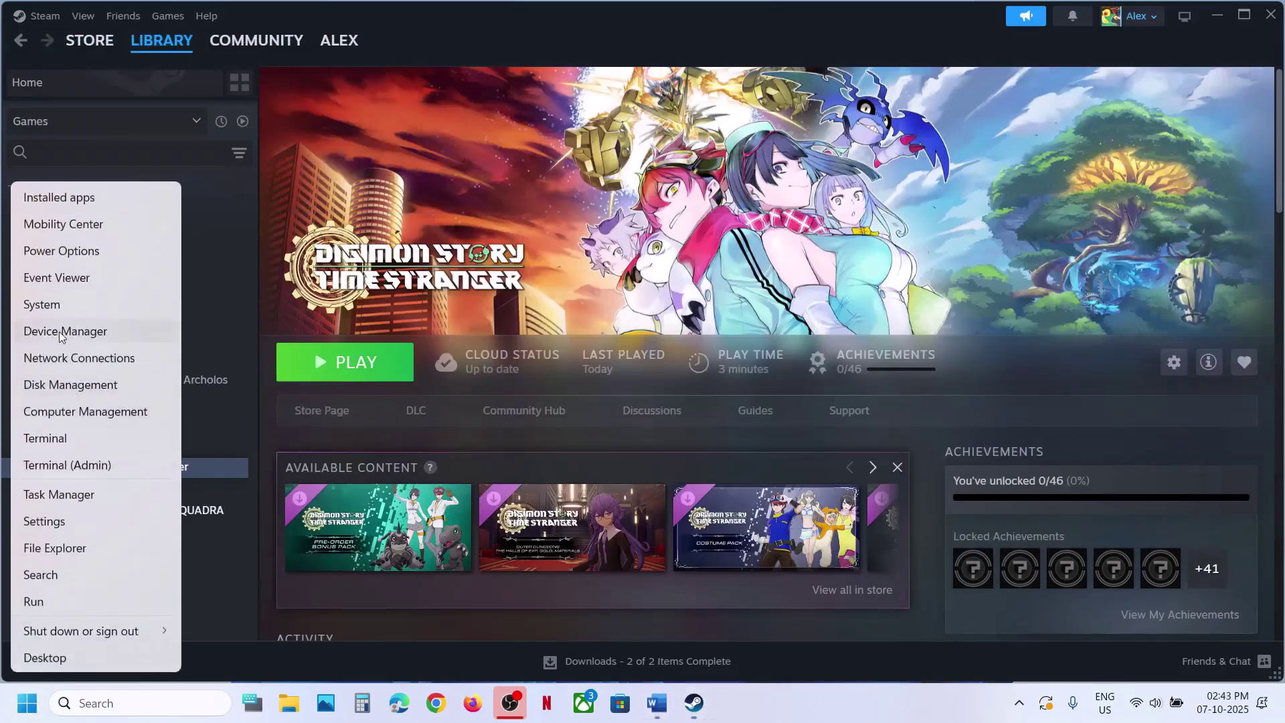
{"action": "left_click", "coordinate": [504, 231]}
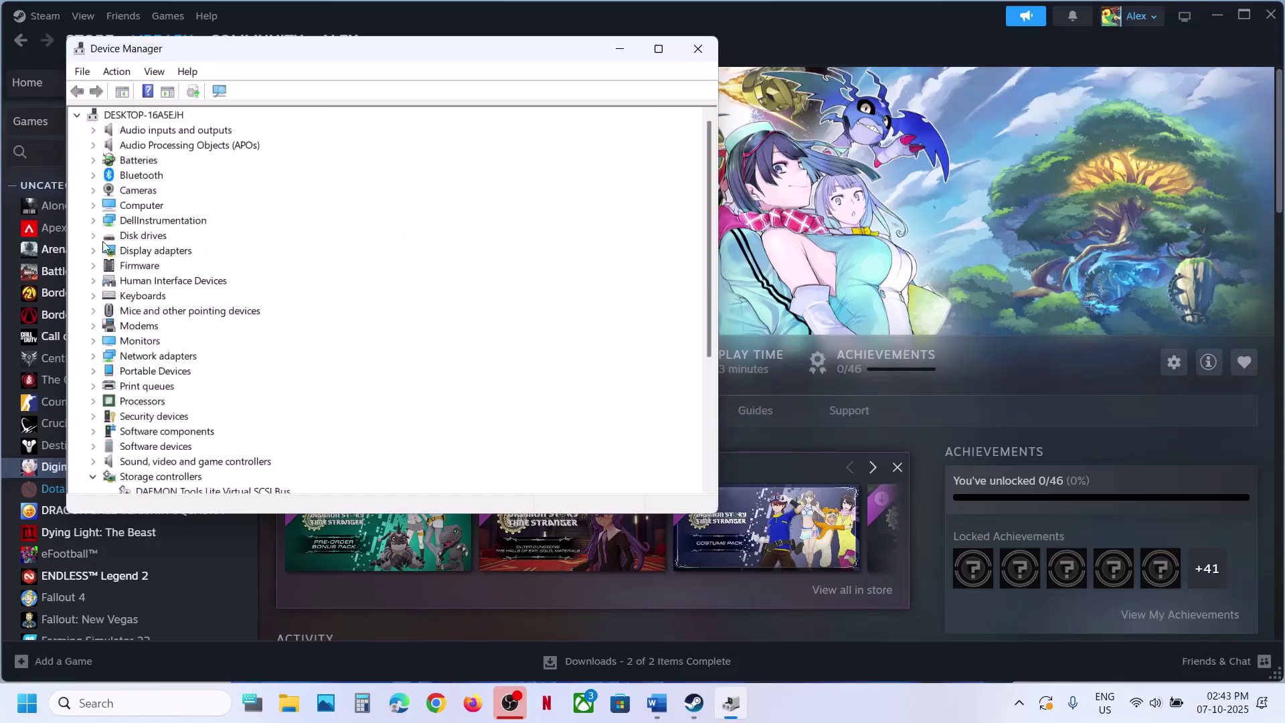
{"action": "left_click", "coordinate": [94, 251]}
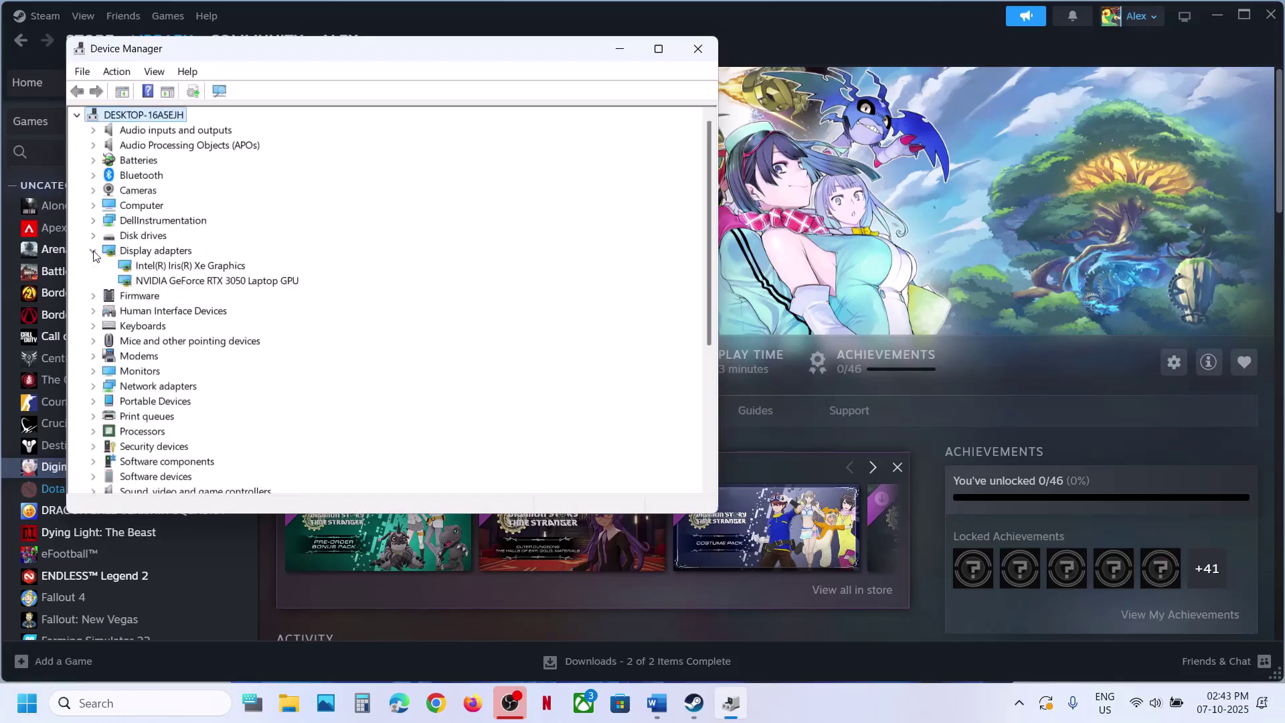
{"action": "left_click", "coordinate": [214, 282]}
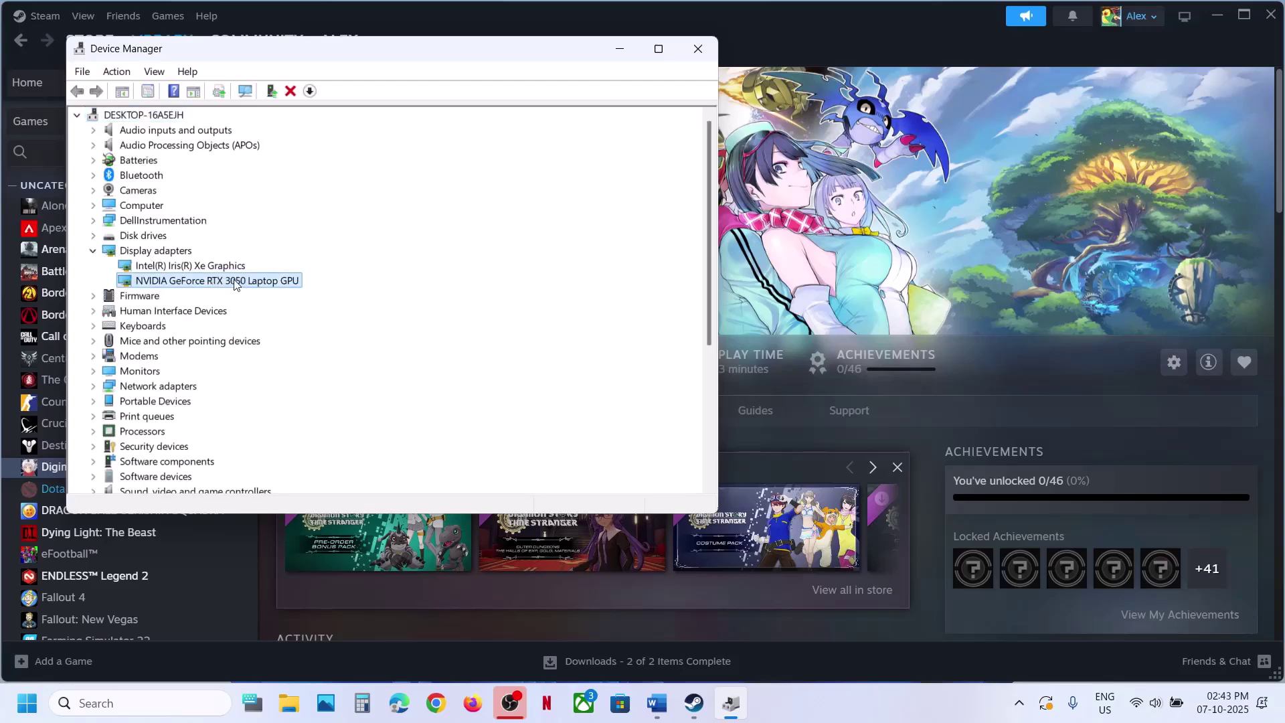
{"action": "right_click", "coordinate": [236, 284]}
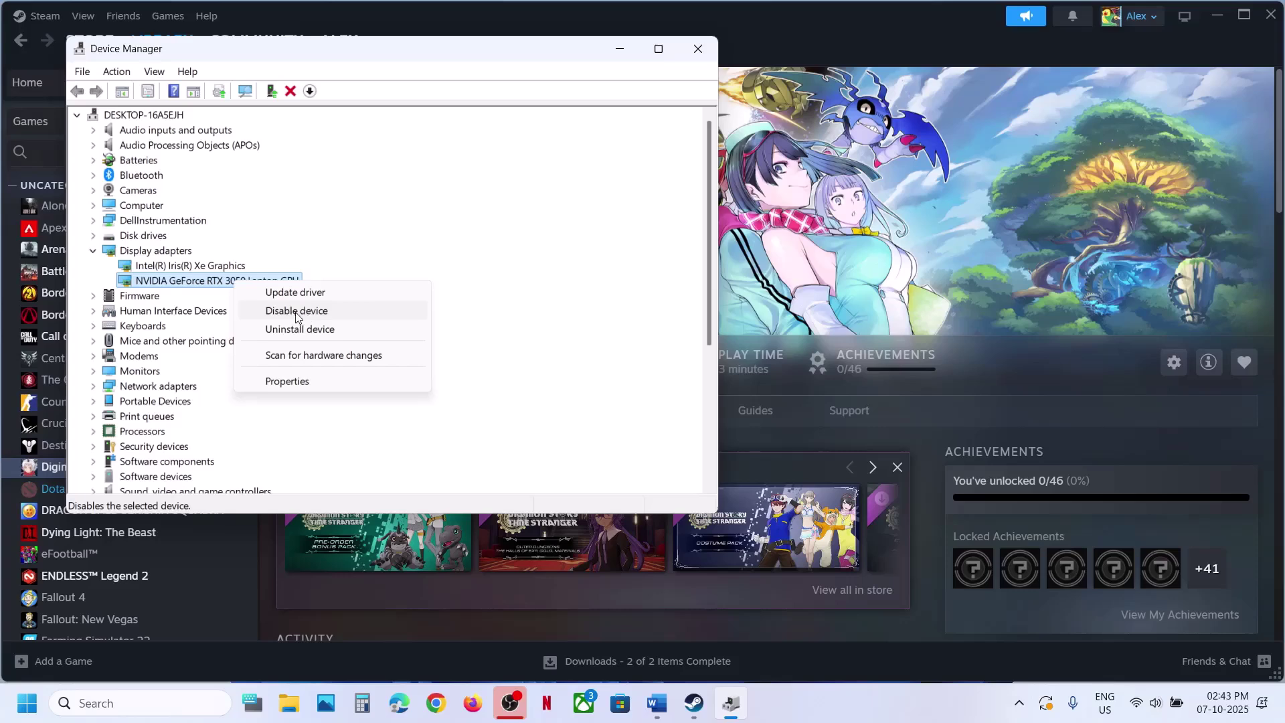
{"action": "right_click", "coordinate": [188, 281]}
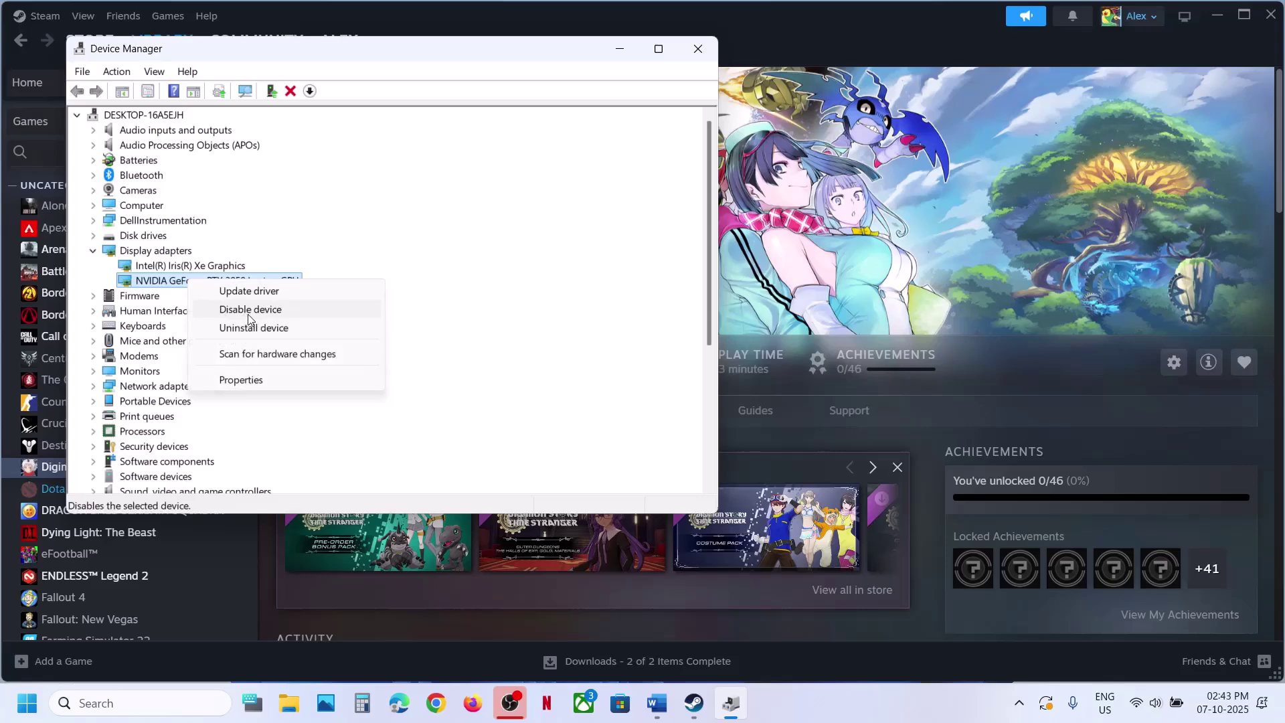
{"action": "left_click", "coordinate": [473, 281]}
{"action": "left_click", "coordinate": [699, 48]}
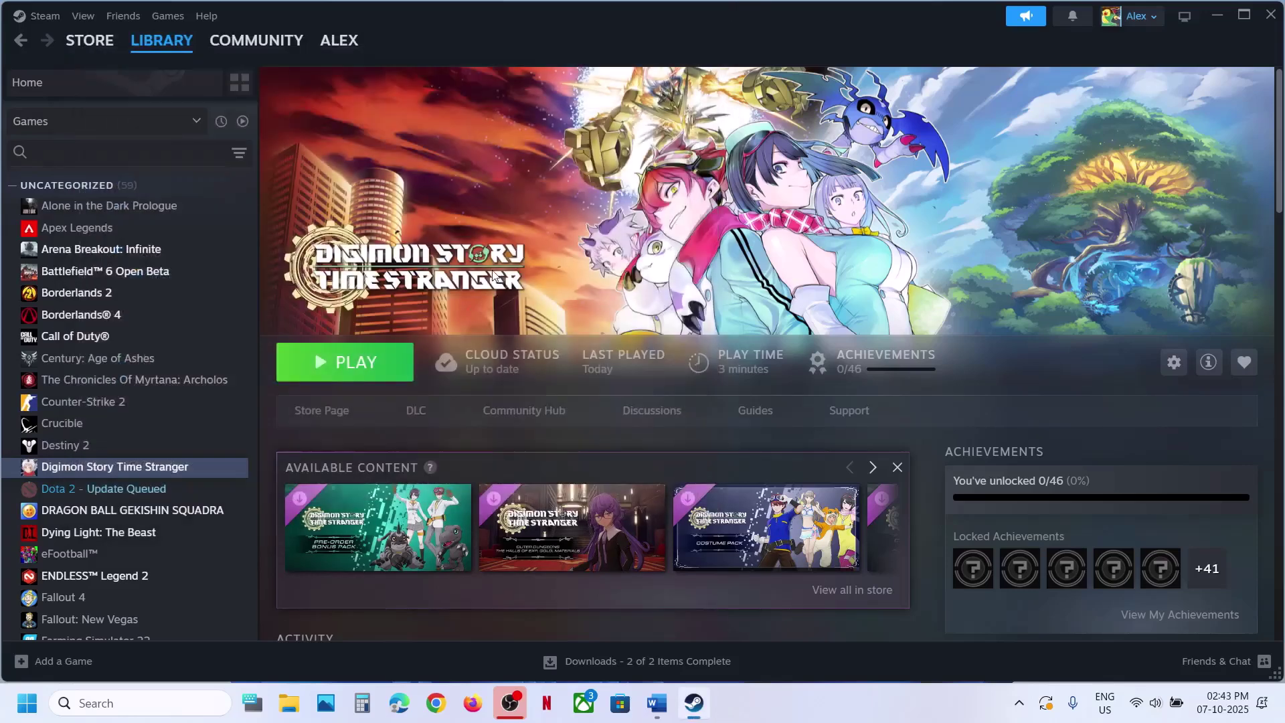
Highlight the Step 3 vsync instruction in the Word steps document
{"action": "left_click", "coordinate": [657, 702]}
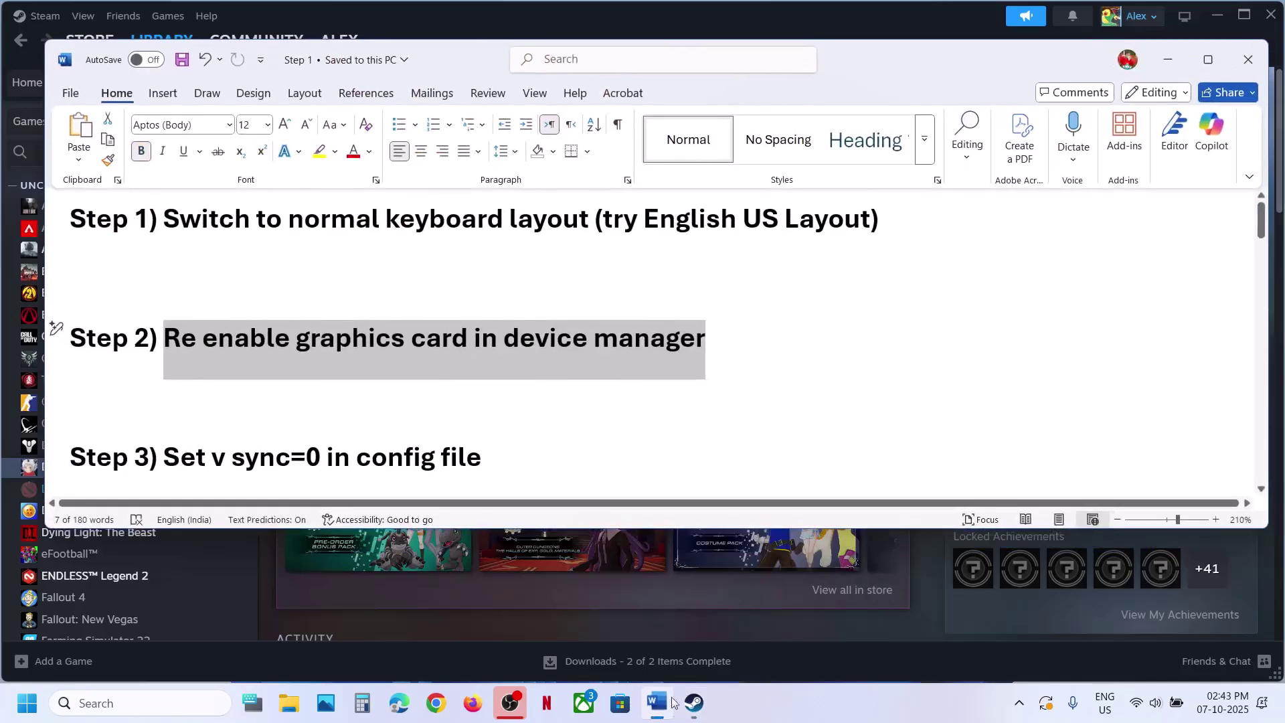
{"action": "scroll", "coordinate": [503, 441], "scroll_direction": "down", "scroll_amount": 1}
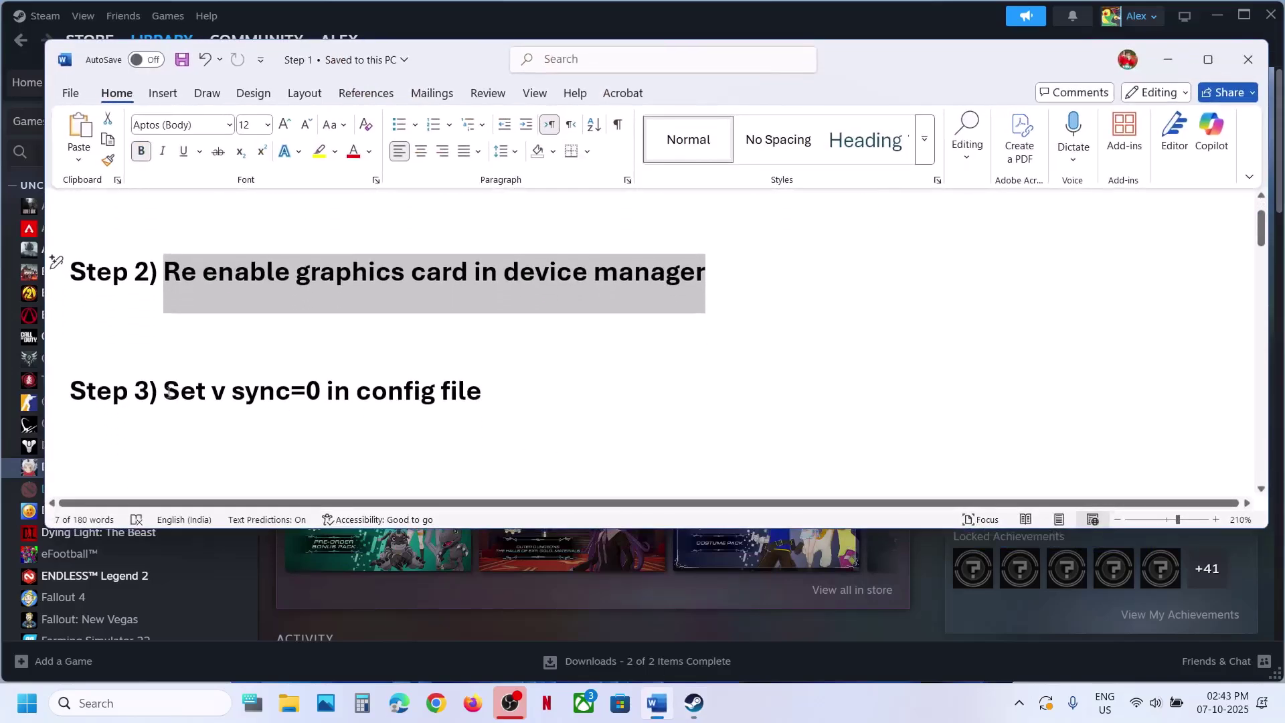
{"action": "left_click_drag", "start_coordinate": [224, 387], "coordinate": [481, 391]}
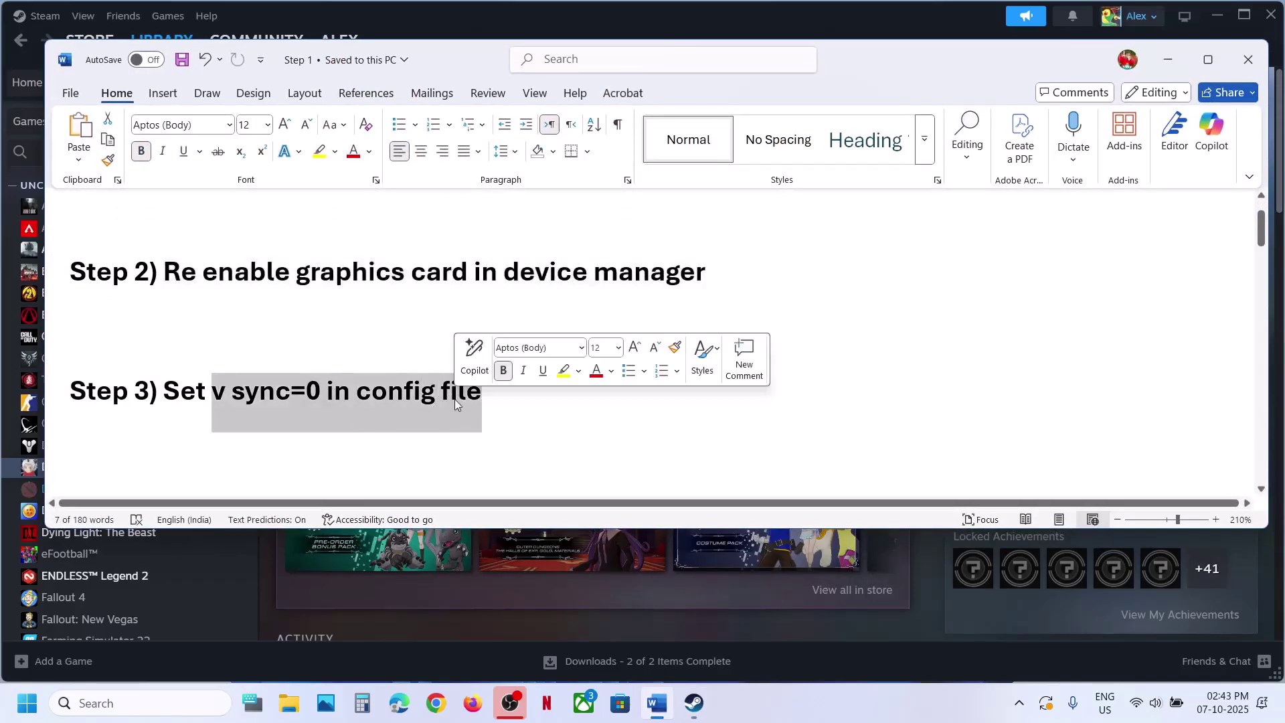
In File Explorer, browse Local Disk (C:) > Users into the user profile folder
{"action": "left_click", "coordinate": [289, 704]}
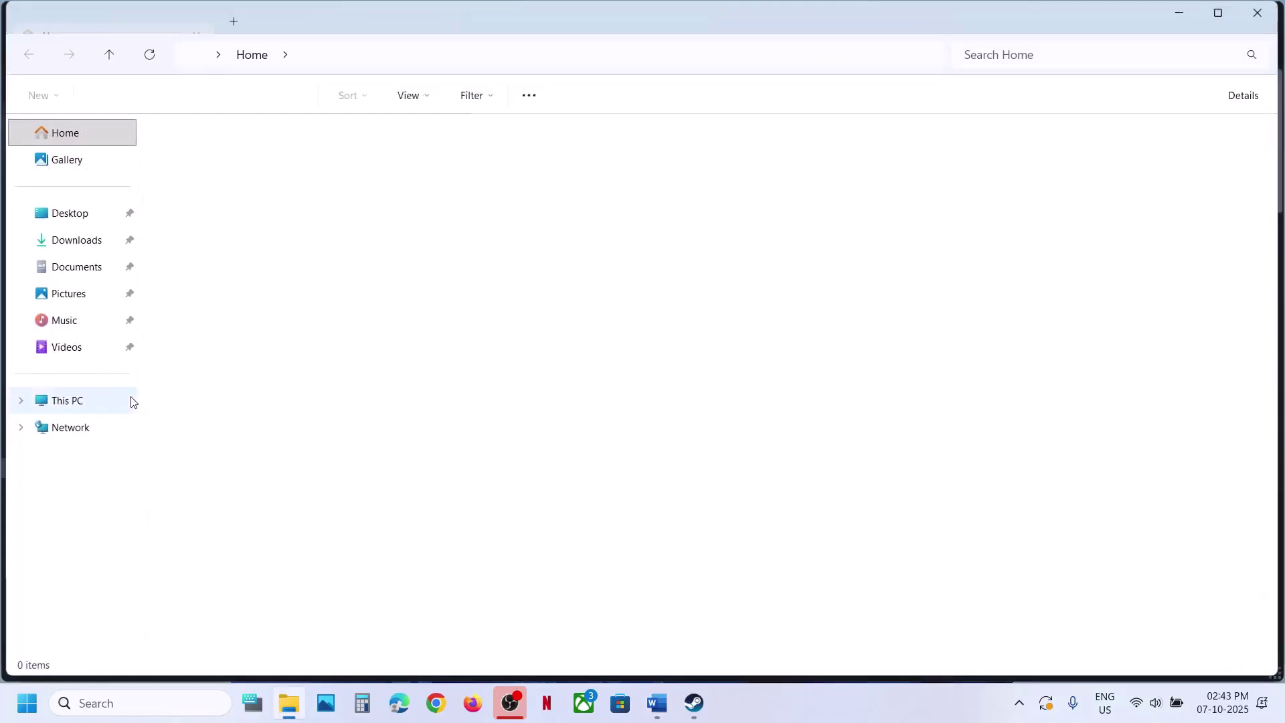
{"action": "left_click", "coordinate": [68, 400]}
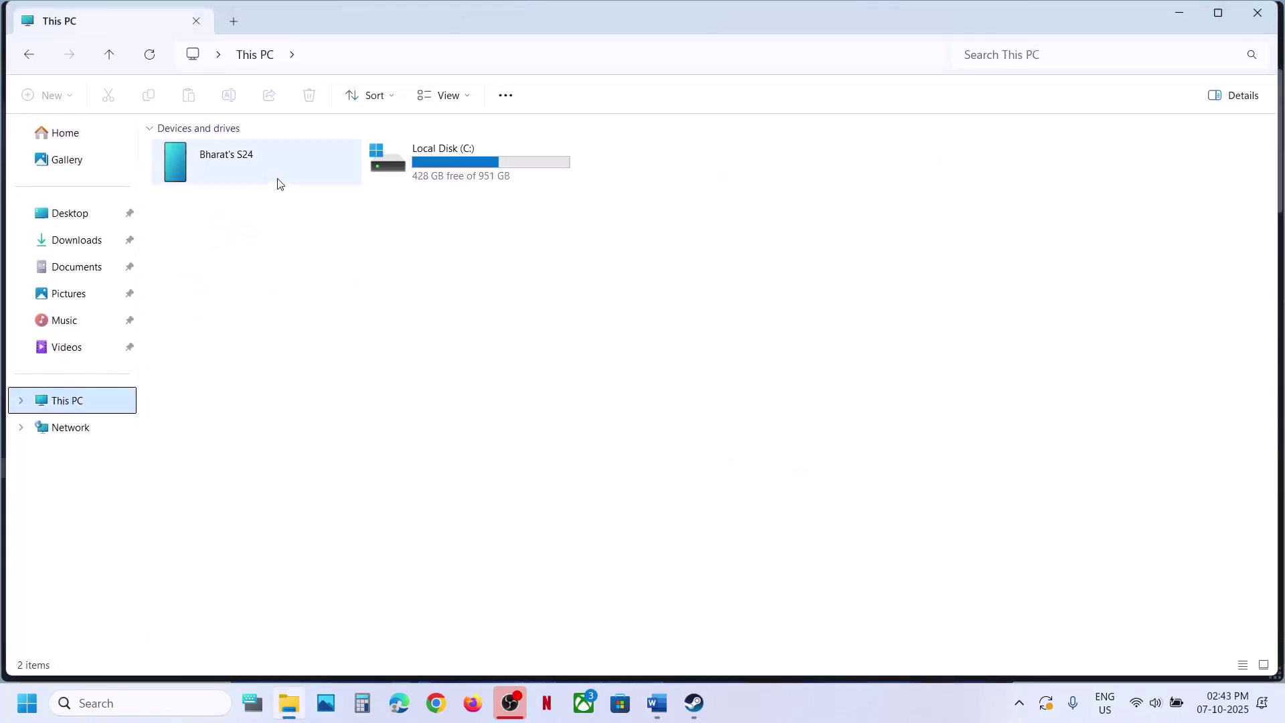
{"action": "double_click", "coordinate": [430, 183]}
{"action": "left_click", "coordinate": [189, 499]}
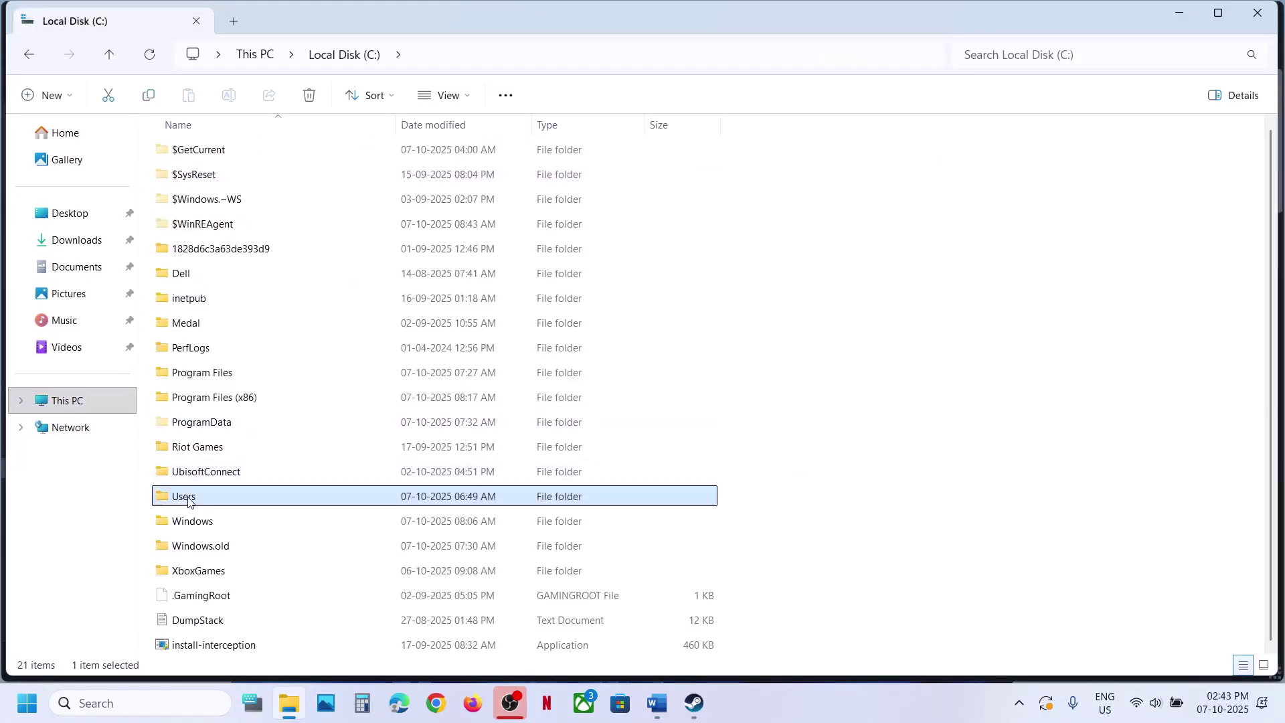
{"action": "double_click", "coordinate": [214, 501]}
{"action": "left_click", "coordinate": [210, 150]}
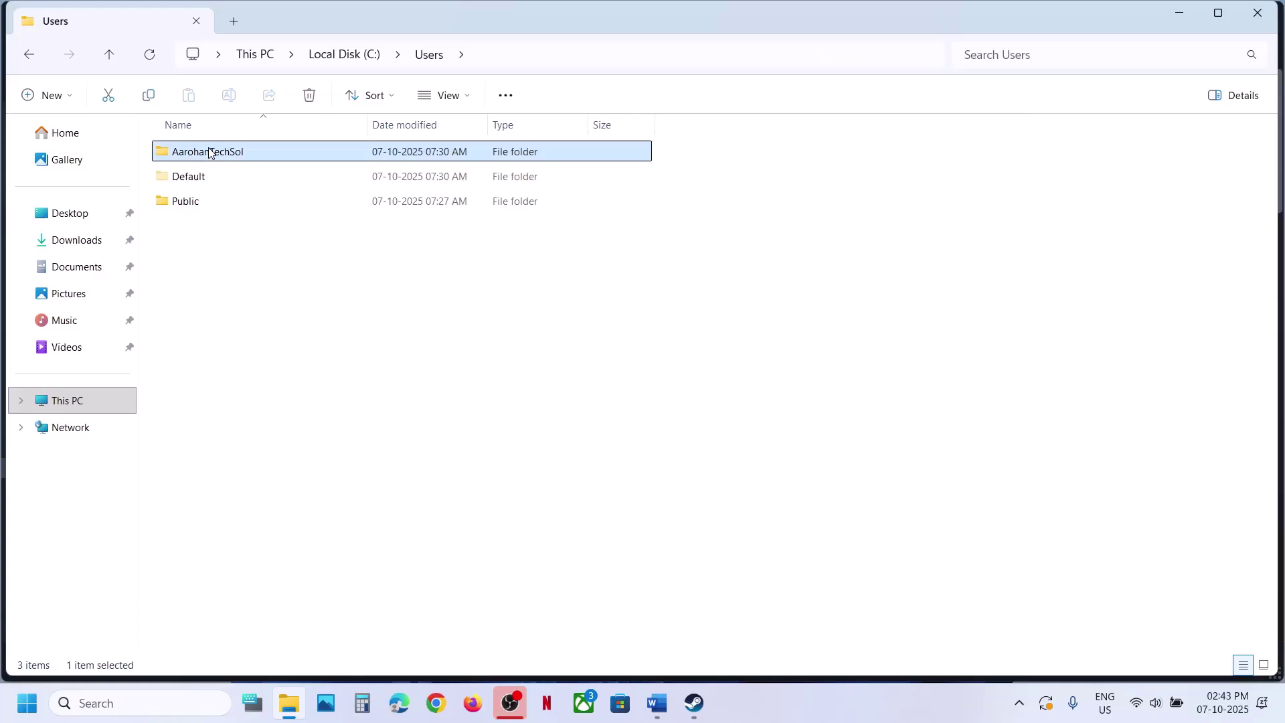
{"action": "double_click", "coordinate": [210, 151]}
Open AppData\Local\Digimon Story Time Stranger and select graphic_setting_data
{"action": "left_click", "coordinate": [195, 228]}
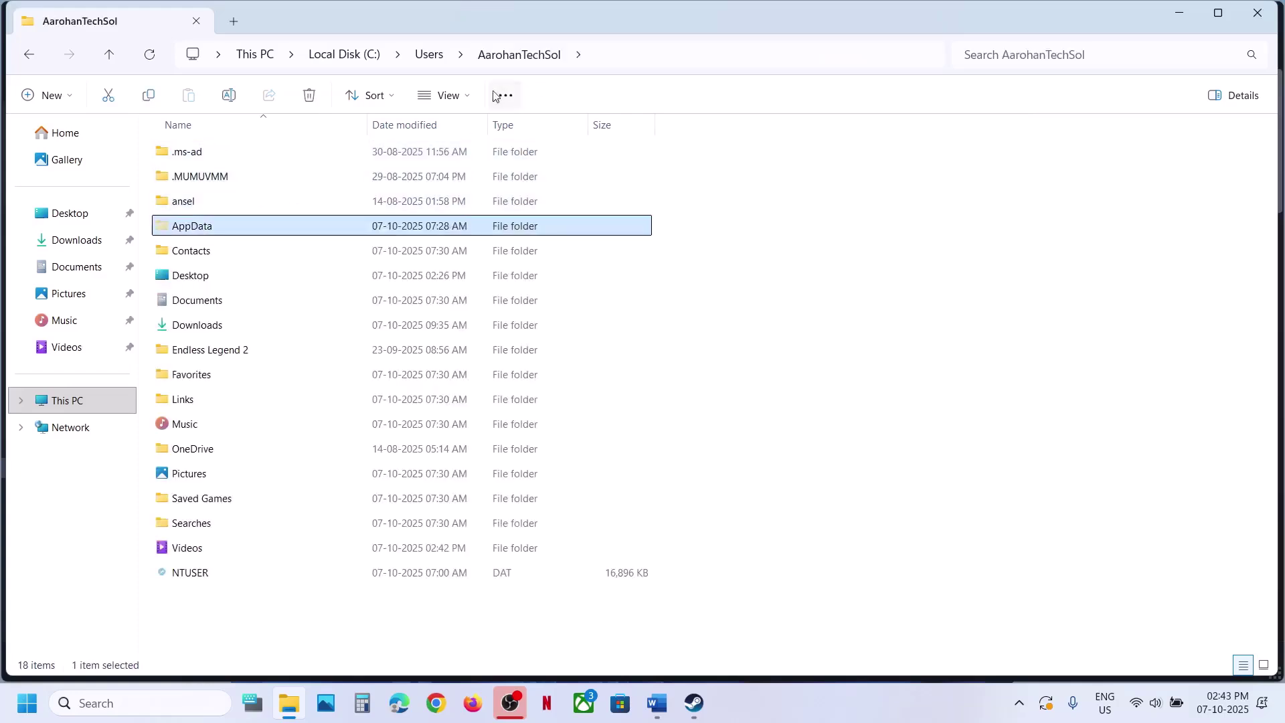
{"action": "left_click", "coordinate": [467, 95]}
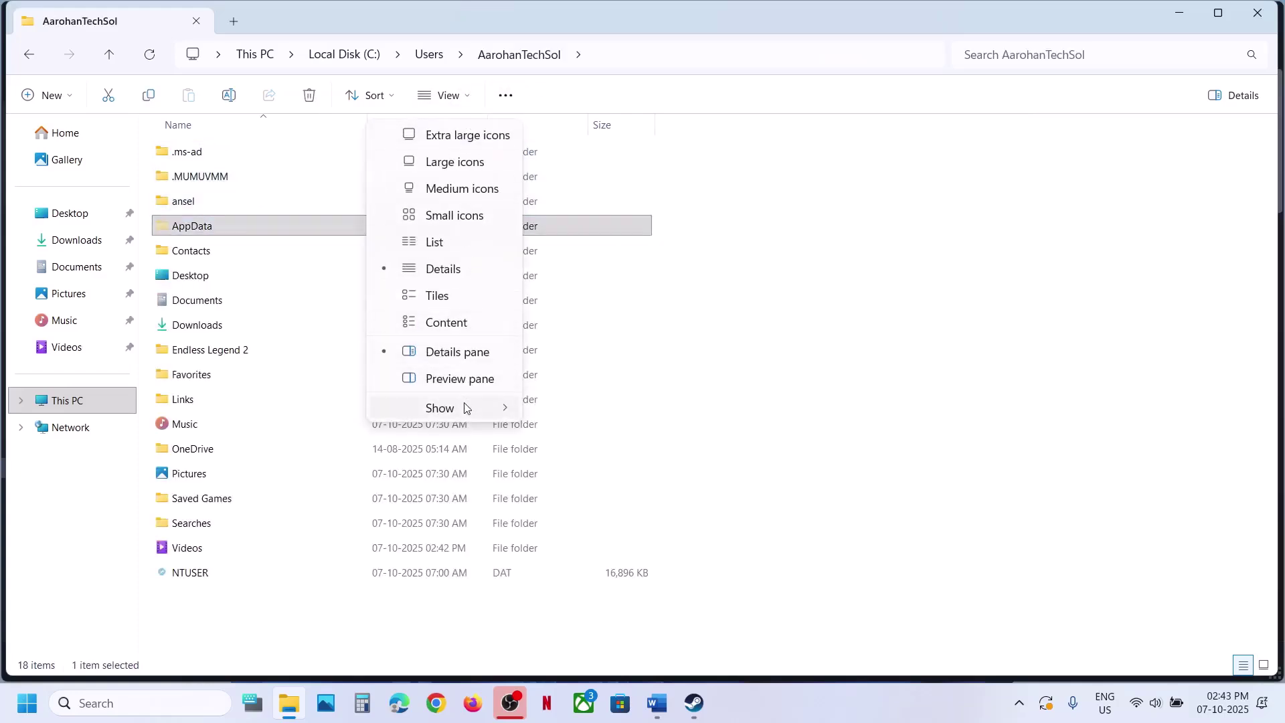
{"action": "mouse_move", "coordinate": [467, 407]}
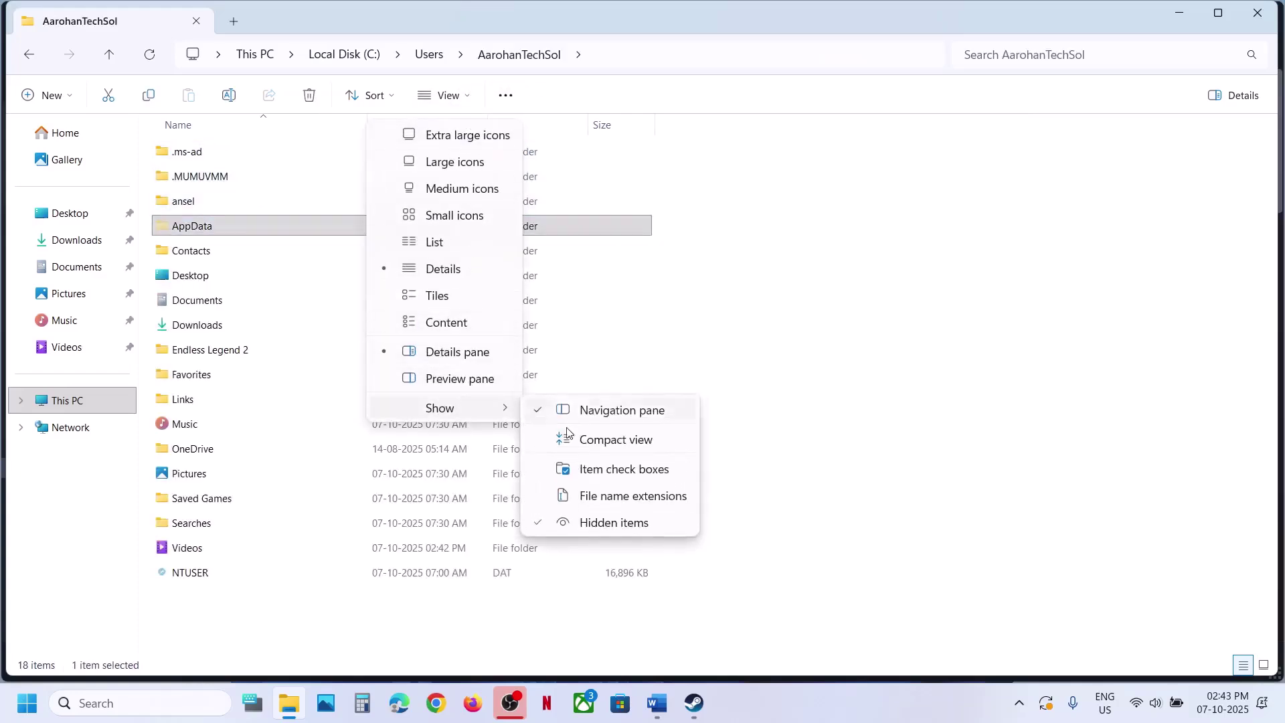
{"action": "left_click", "coordinate": [235, 230]}
{"action": "double_click", "coordinate": [235, 229]}
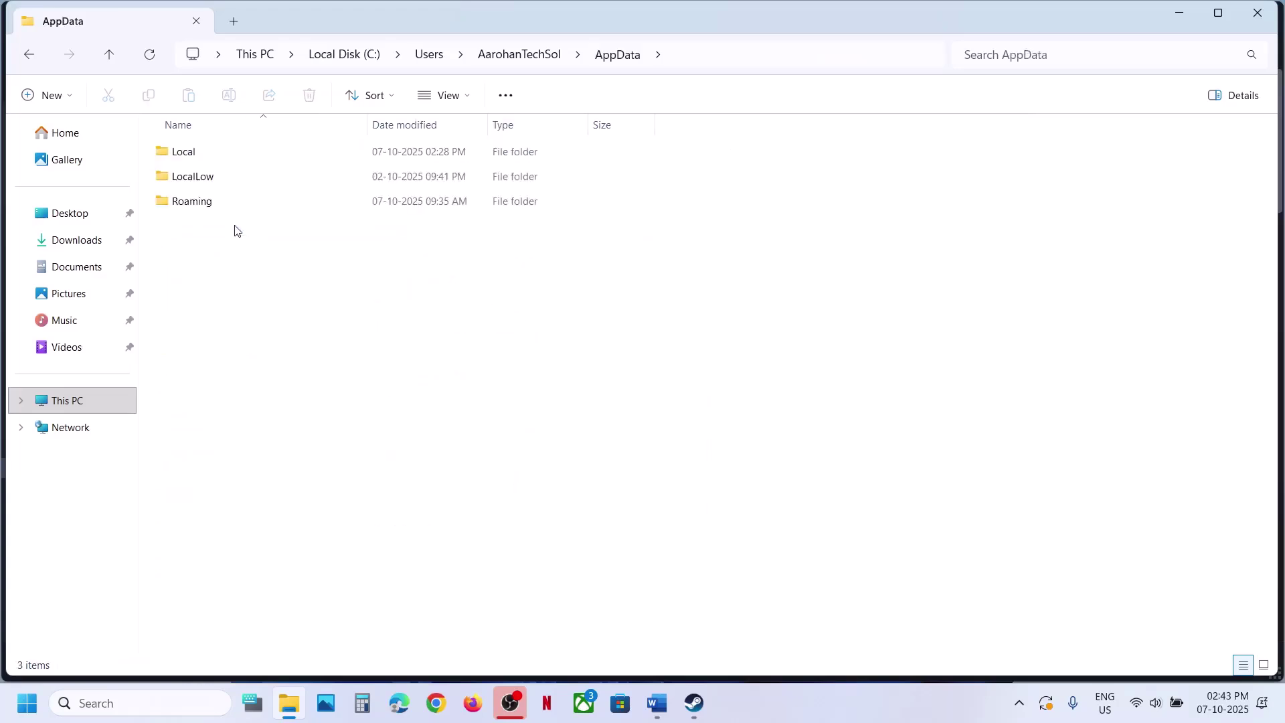
{"action": "double_click", "coordinate": [209, 158]}
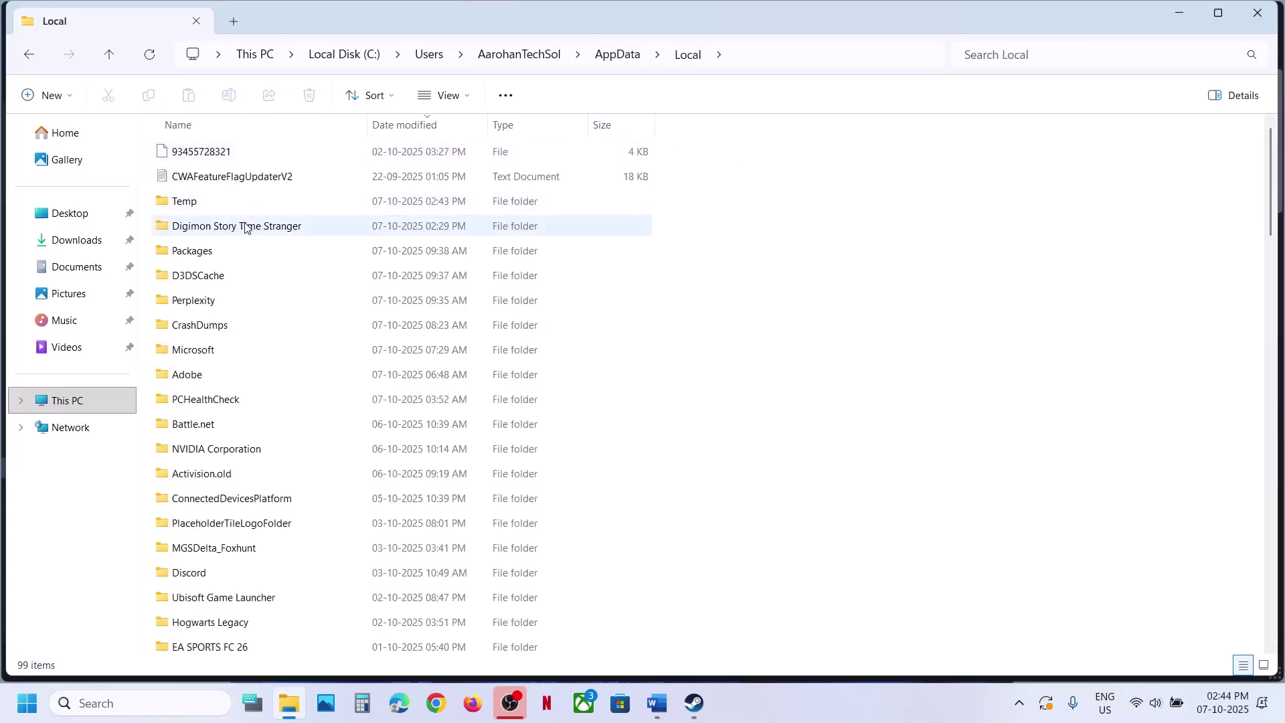
{"action": "left_click", "coordinate": [245, 227]}
{"action": "double_click", "coordinate": [262, 229]}
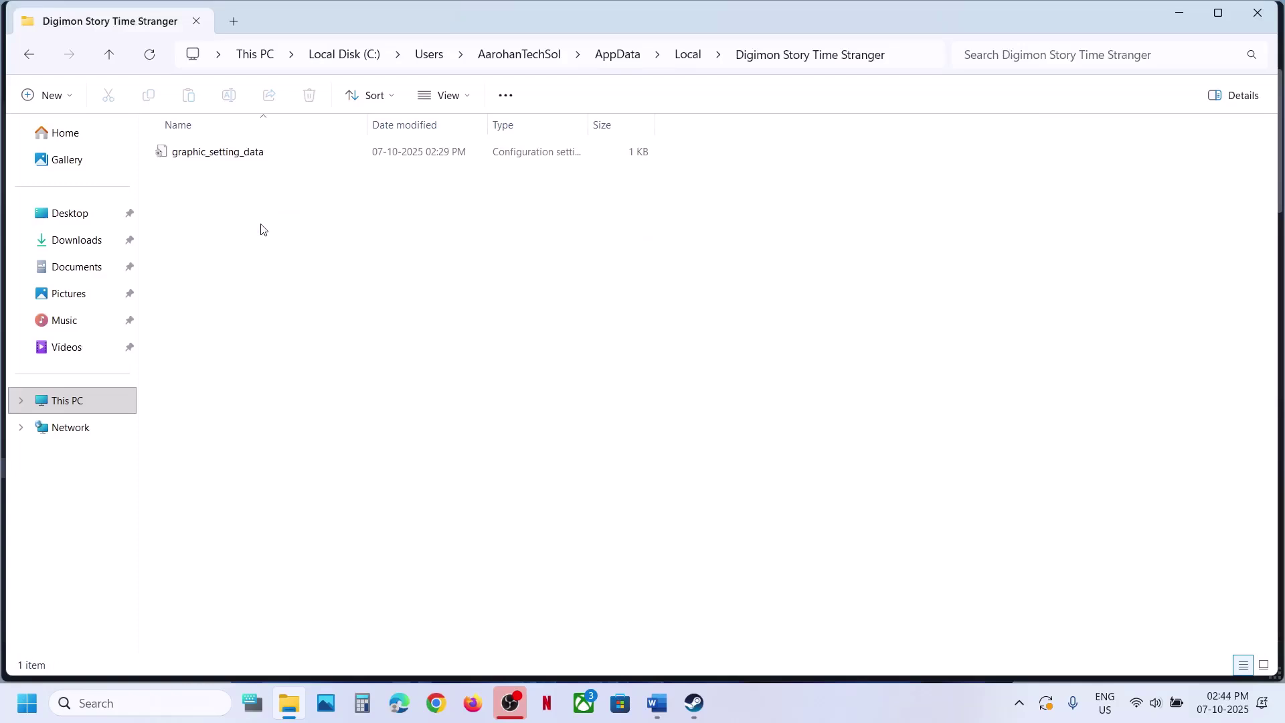
{"action": "left_click", "coordinate": [195, 161]}
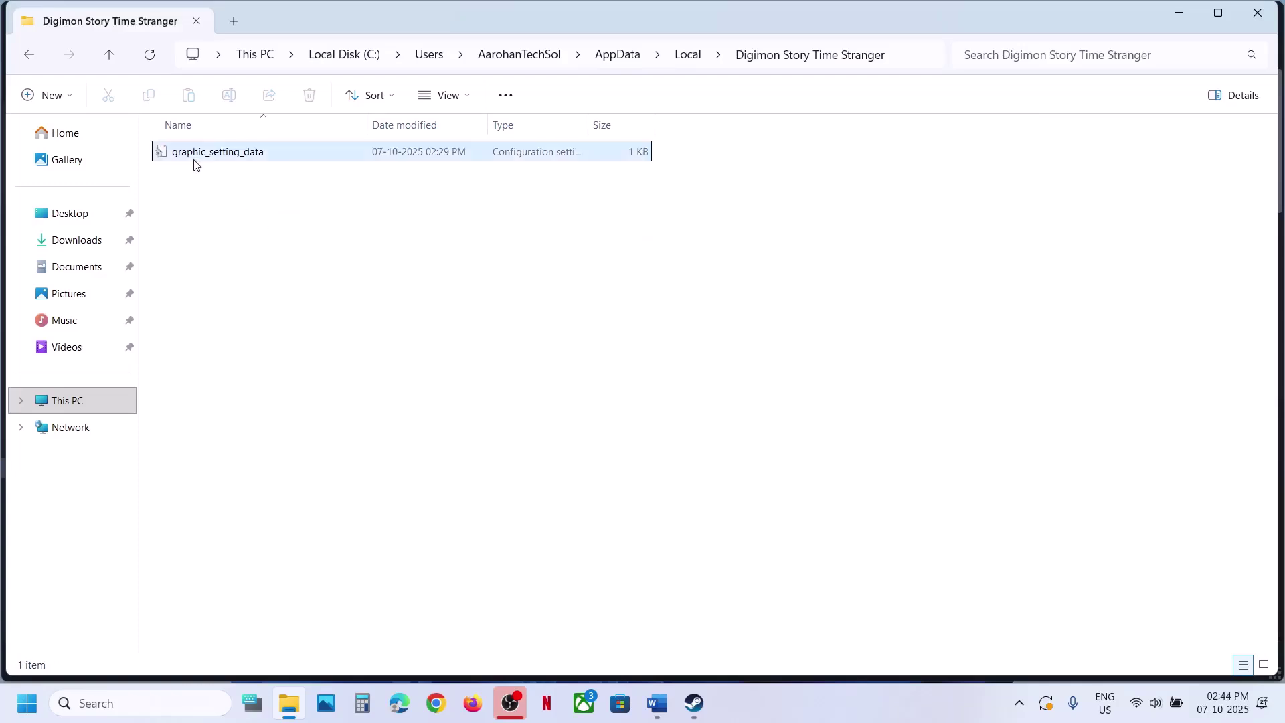
Open graphic_setting_data in Notepad and change vsync=1 to vsync=0
{"action": "double_click", "coordinate": [234, 153]}
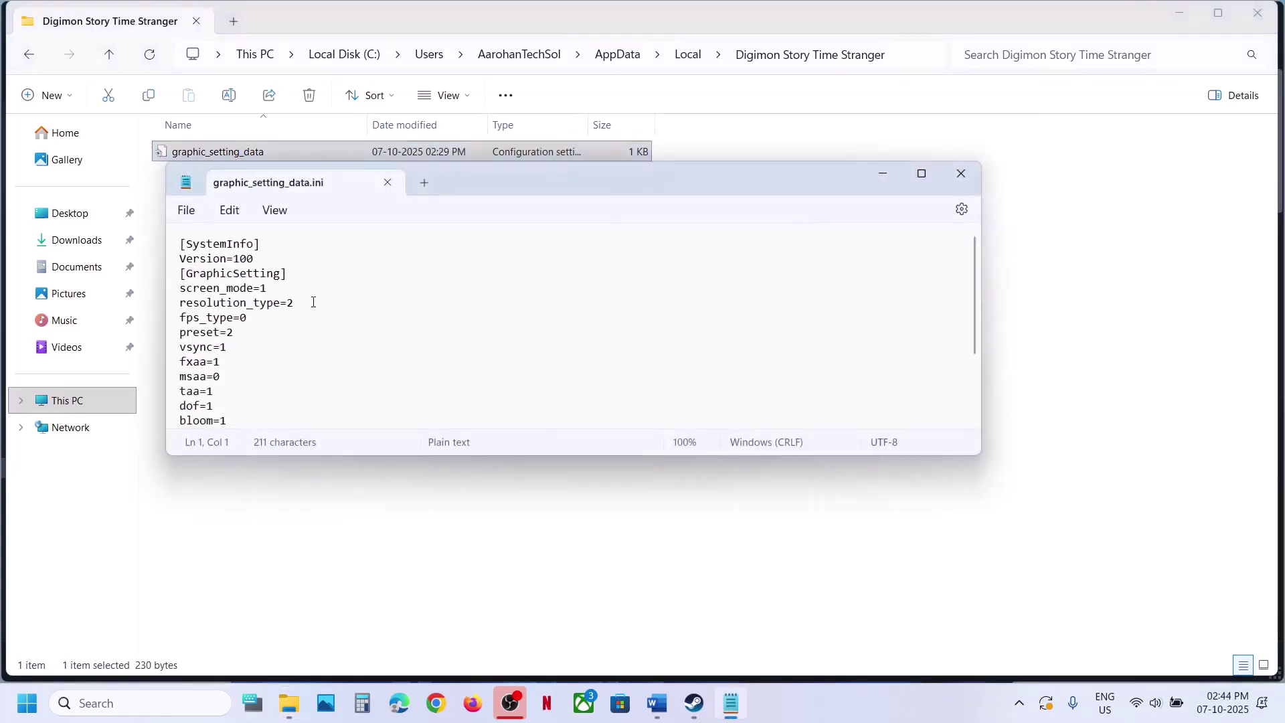
{"action": "left_click", "coordinate": [239, 344]}
{"action": "key", "text": "BackSpace"}
{"action": "type", "text": "0"}
Save graphic_setting_data.ini and close Notepad
{"action": "left_click", "coordinate": [186, 210]}
{"action": "left_click", "coordinate": [203, 376]}
{"action": "left_click", "coordinate": [961, 173]}
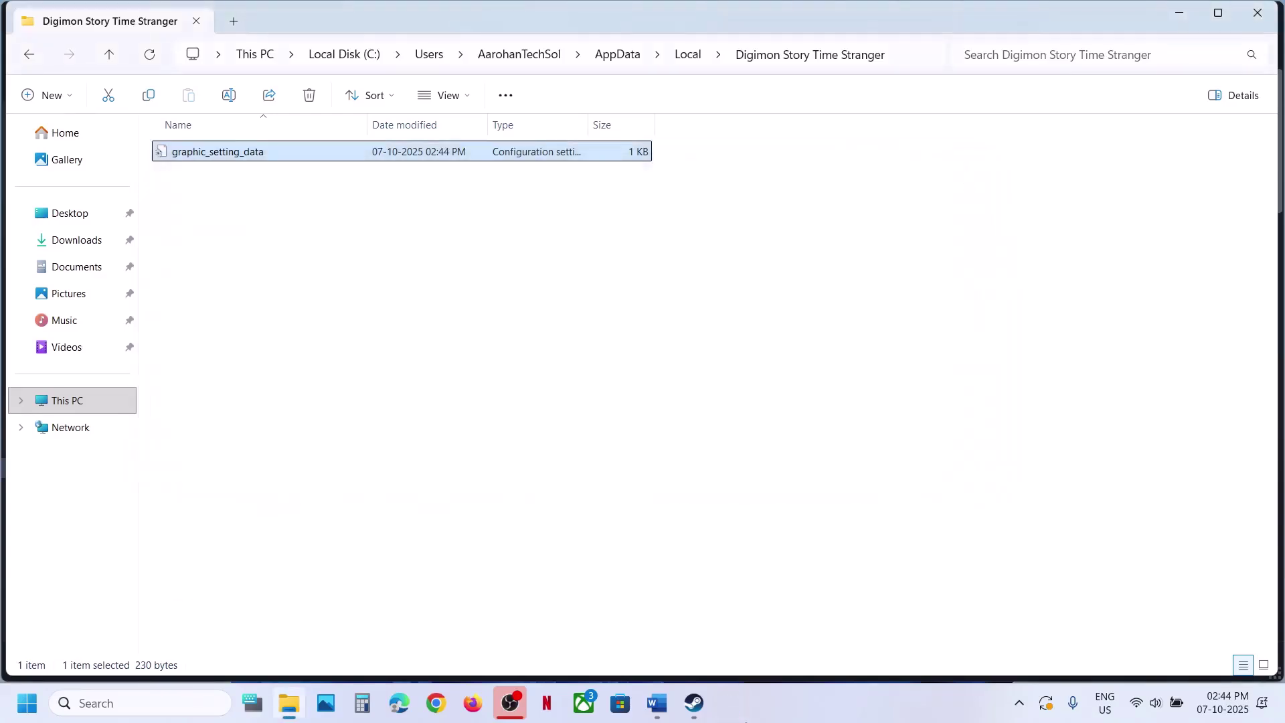
{"action": "left_click", "coordinate": [694, 709]}
Highlight the Disable Steam Cloud step in the Word document
{"action": "left_click", "coordinate": [659, 713]}
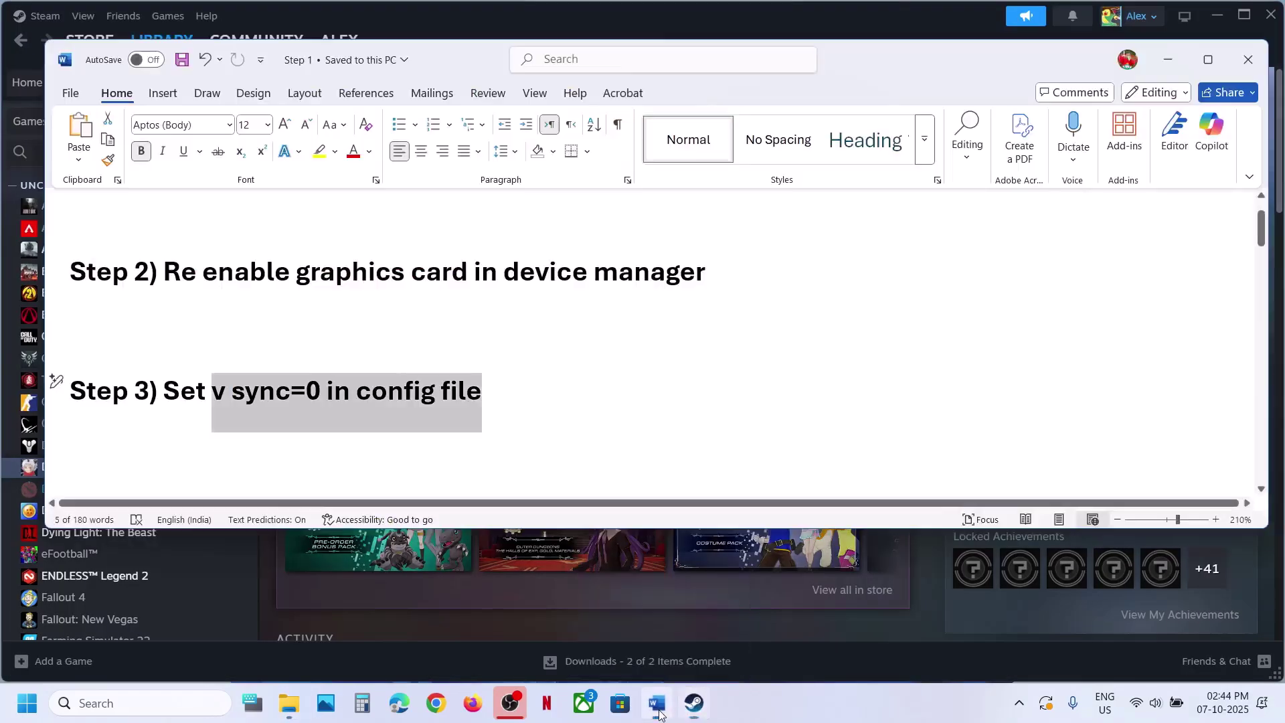
{"action": "scroll", "coordinate": [341, 353], "scroll_direction": "down", "scroll_amount": 3}
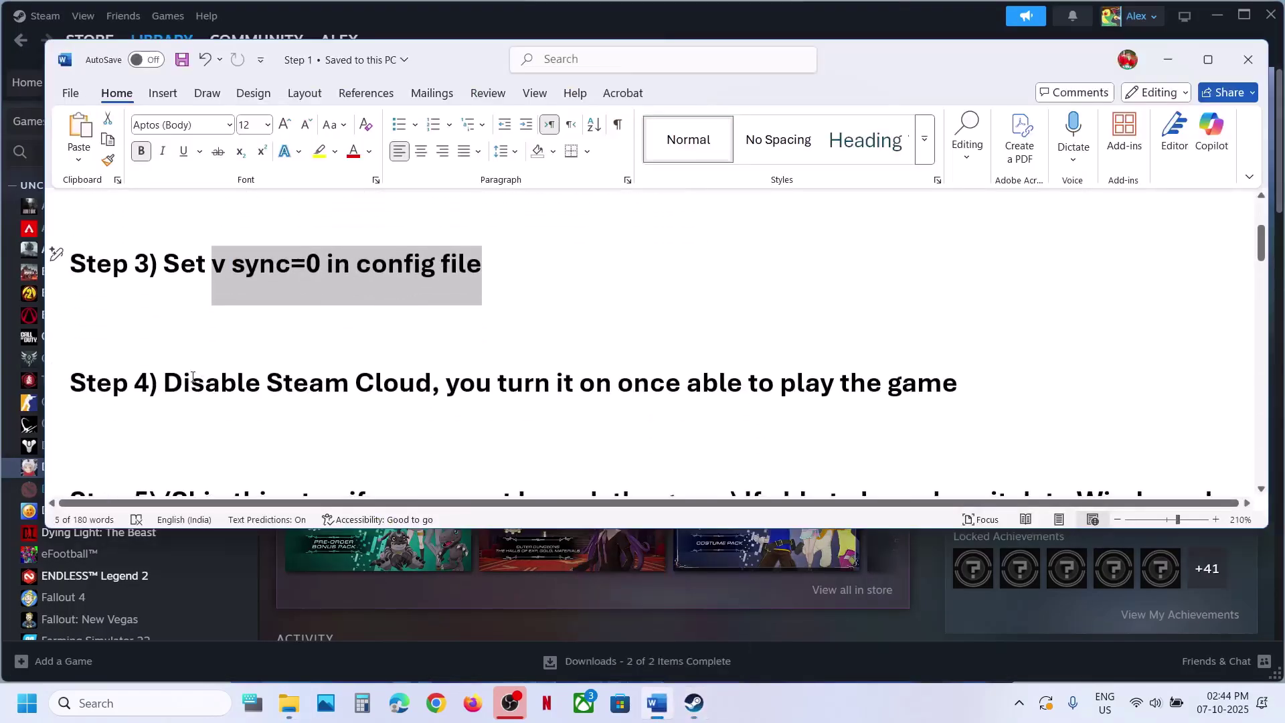
{"action": "left_click_drag", "start_coordinate": [192, 377], "coordinate": [416, 380]}
Switch off 'Keep game's saves in the Steam Cloud' in Digimon Story Time Stranger's Properties
{"action": "left_click", "coordinate": [694, 703]}
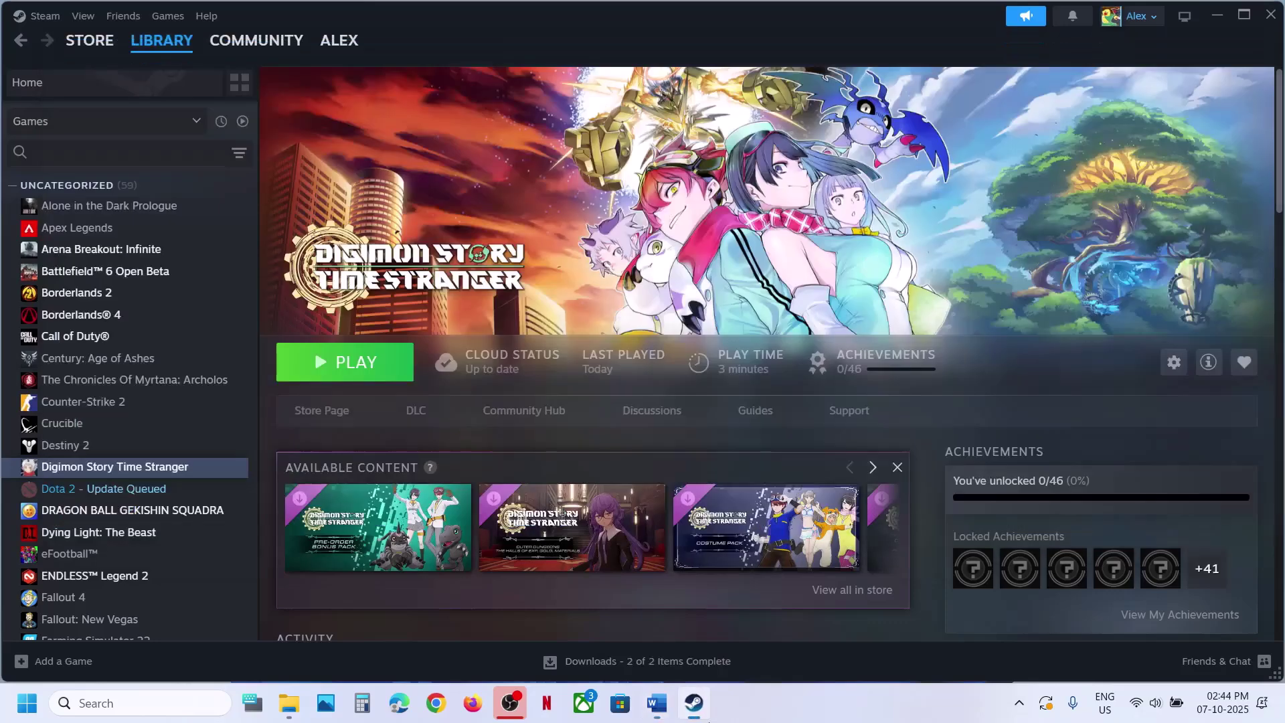
{"action": "right_click", "coordinate": [101, 472]}
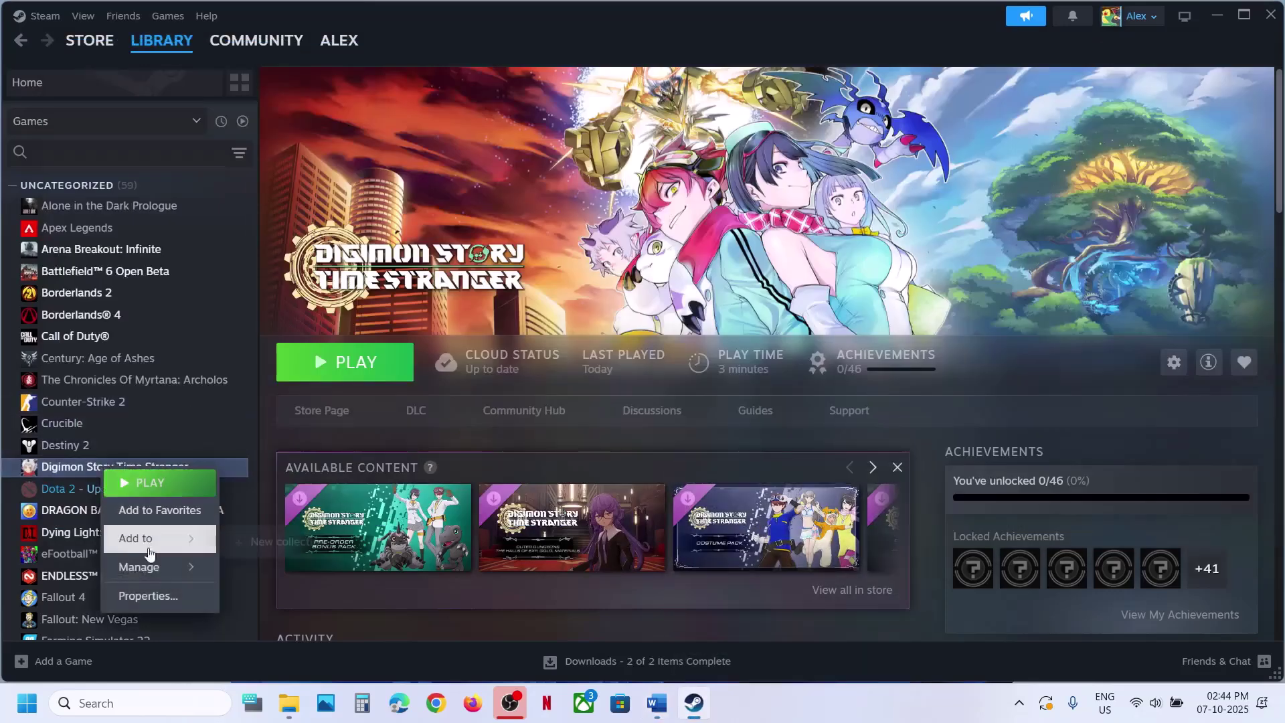
{"action": "left_click", "coordinate": [154, 594]}
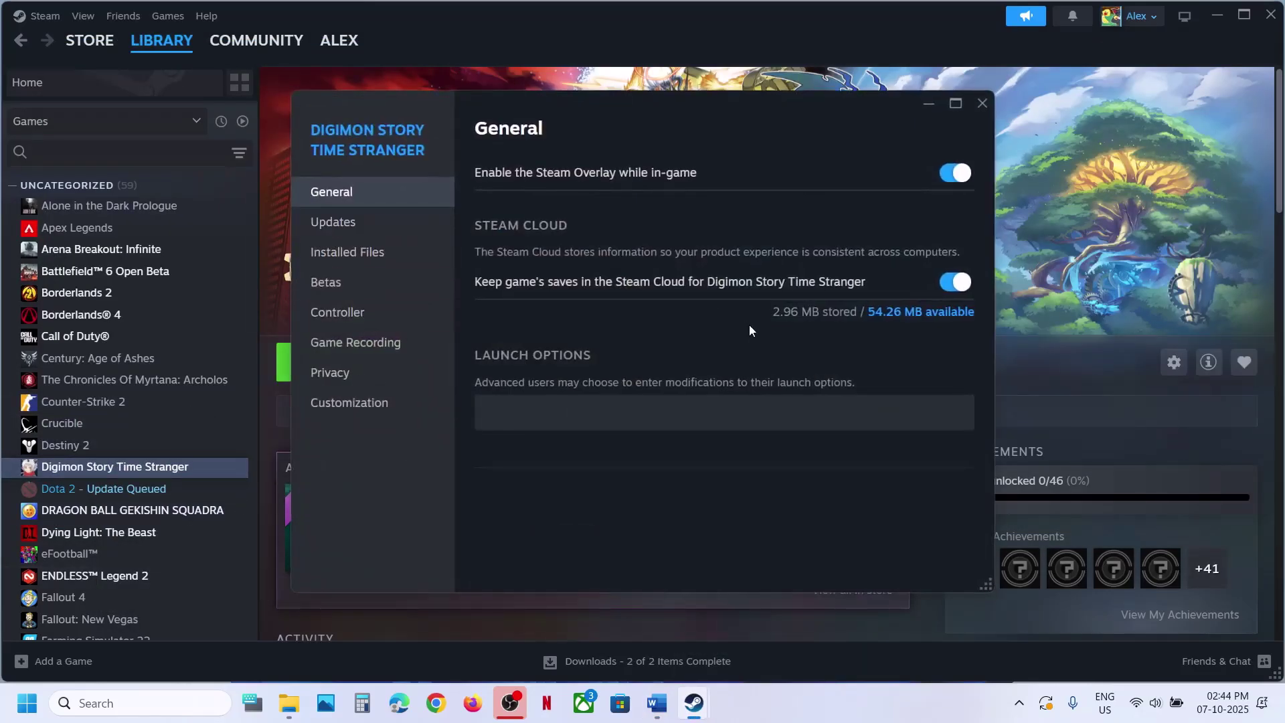
{"action": "left_click", "coordinate": [948, 283]}
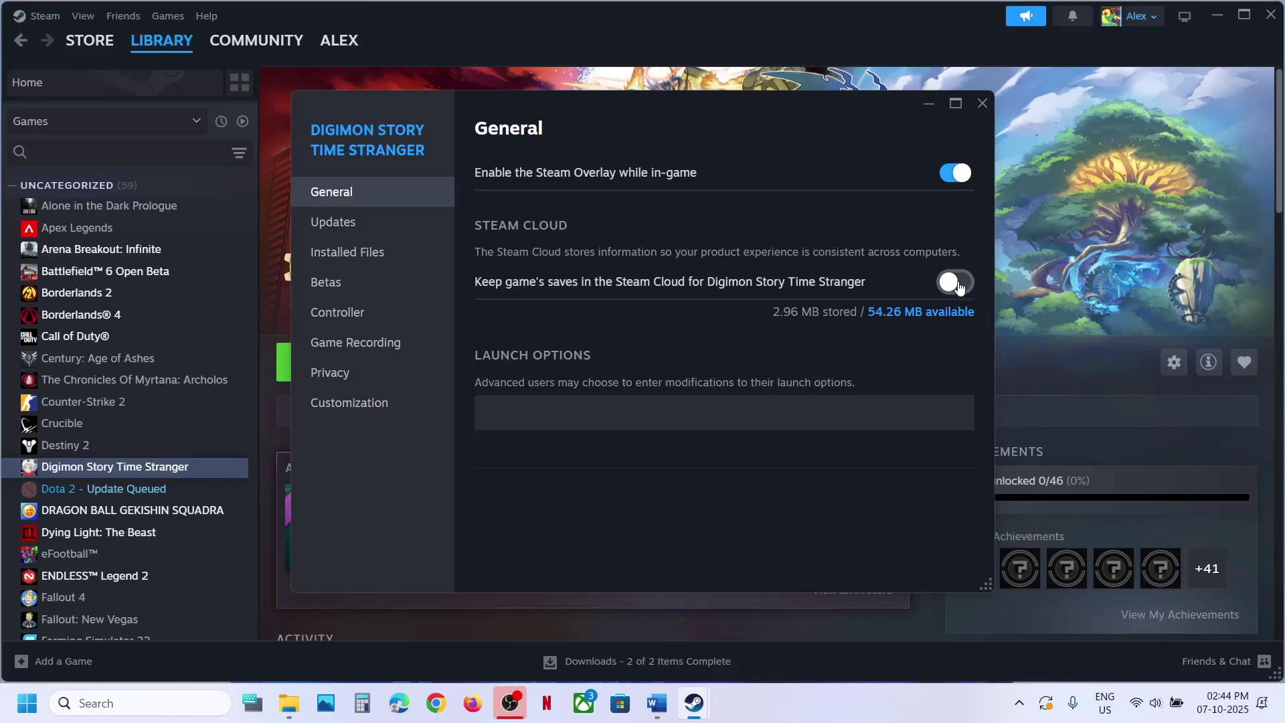
{"action": "left_click", "coordinate": [982, 103]}
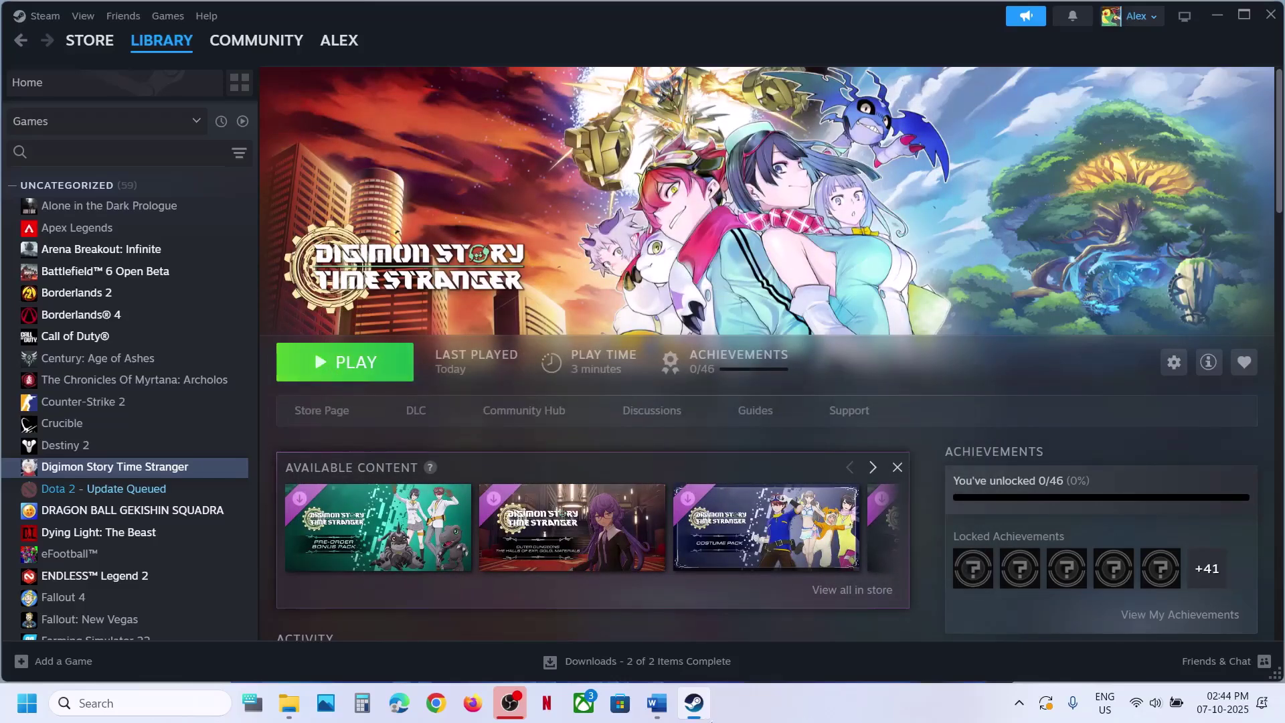
Highlight 'once able to play the game' in Step 4 of the steps document
{"action": "left_click", "coordinate": [657, 703]}
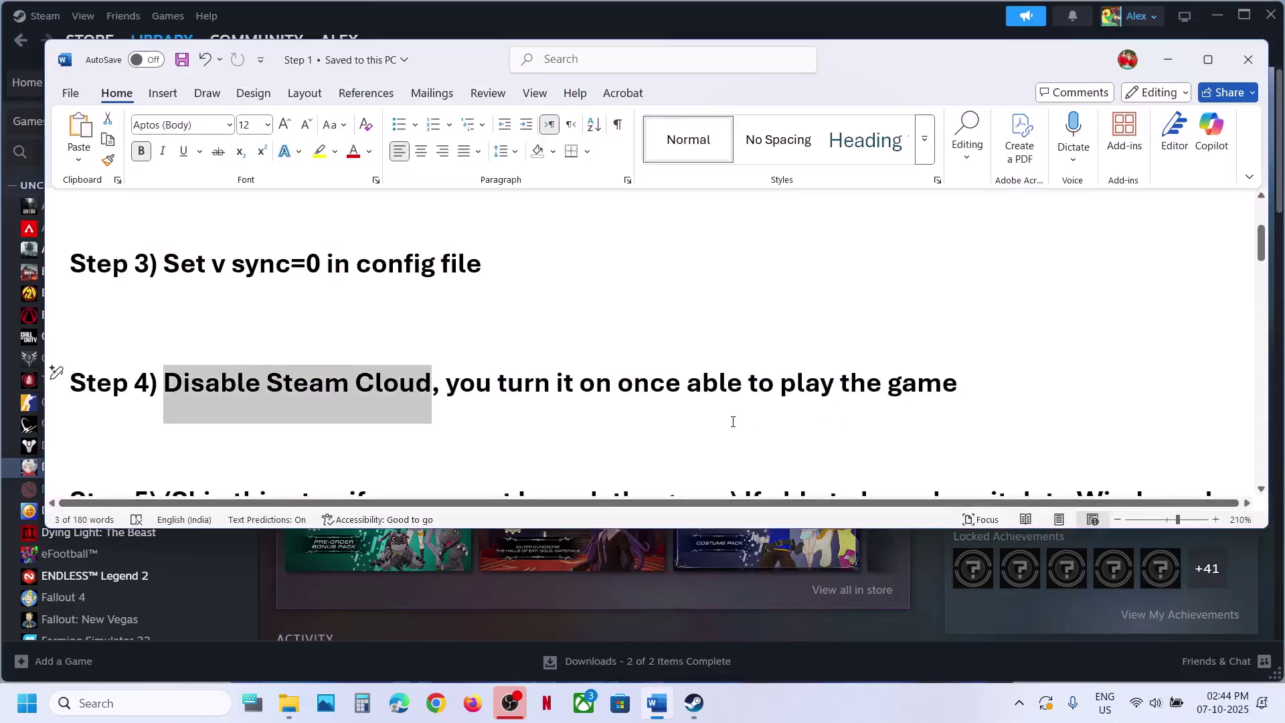
{"action": "left_click_drag", "start_coordinate": [644, 385], "coordinate": [956, 387]}
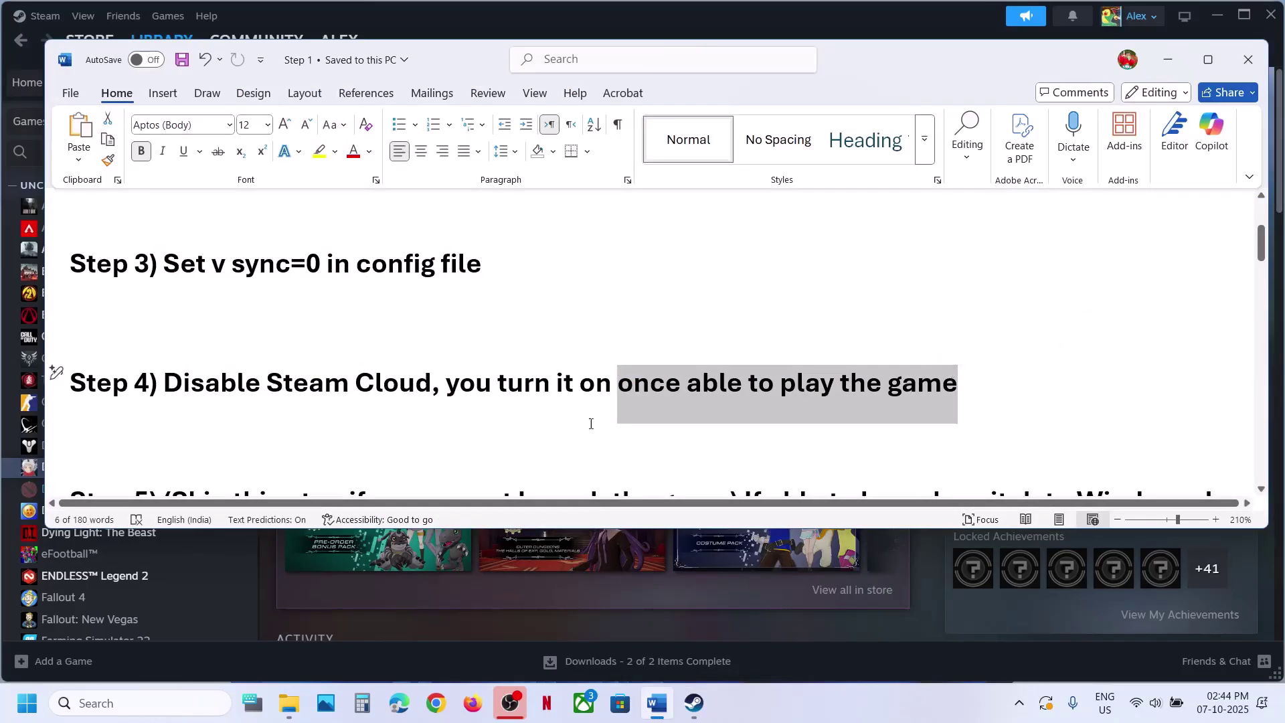
{"action": "left_click", "coordinate": [389, 457]}
Highlight Step 5's skip condition, 'Windowed mode' and 'lower down video settings'
{"action": "scroll", "coordinate": [389, 456], "scroll_direction": "down", "scroll_amount": 2}
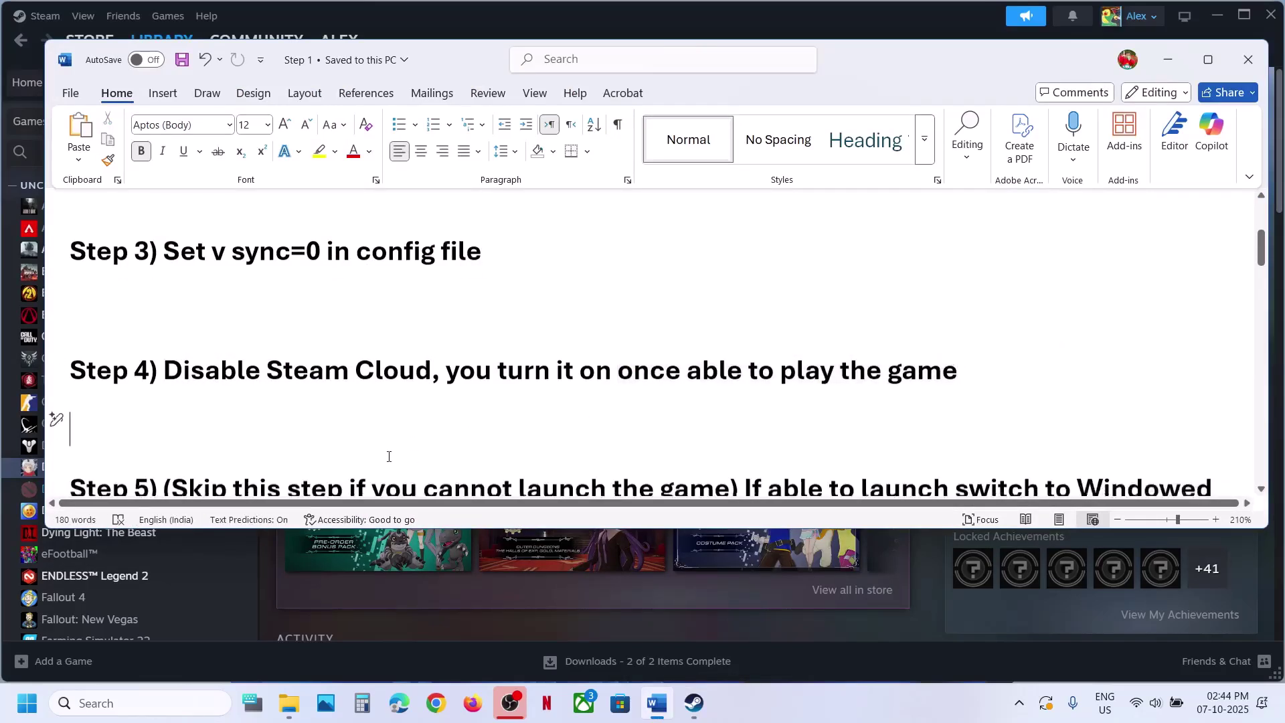
{"action": "left_click_drag", "start_coordinate": [184, 353], "coordinate": [1044, 358]}
{"action": "left_click", "coordinate": [1106, 361]}
{"action": "left_click_drag", "start_coordinate": [1079, 346], "coordinate": [144, 401]}
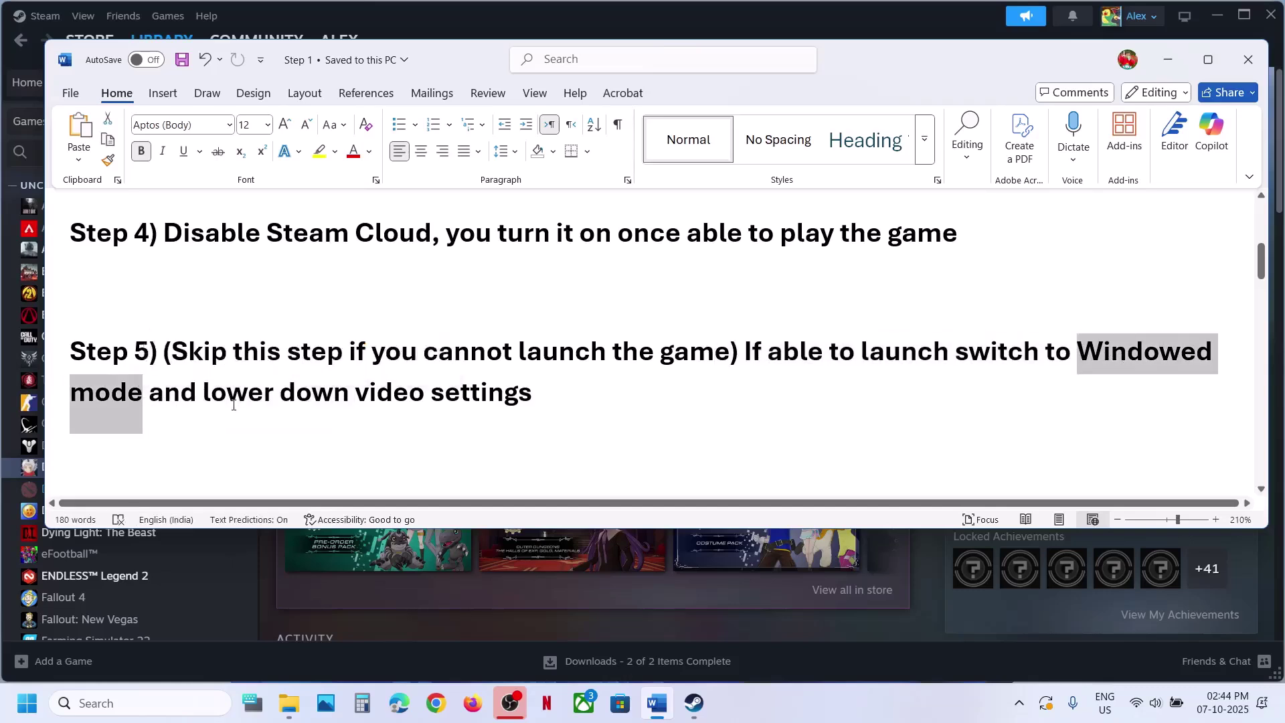
{"action": "left_click_drag", "start_coordinate": [232, 399], "coordinate": [576, 405]}
{"action": "left_click", "coordinate": [578, 411]}
Highlight the Step 6 folder-rename instruction
{"action": "scroll", "coordinate": [578, 408], "scroll_direction": "down", "scroll_amount": 4}
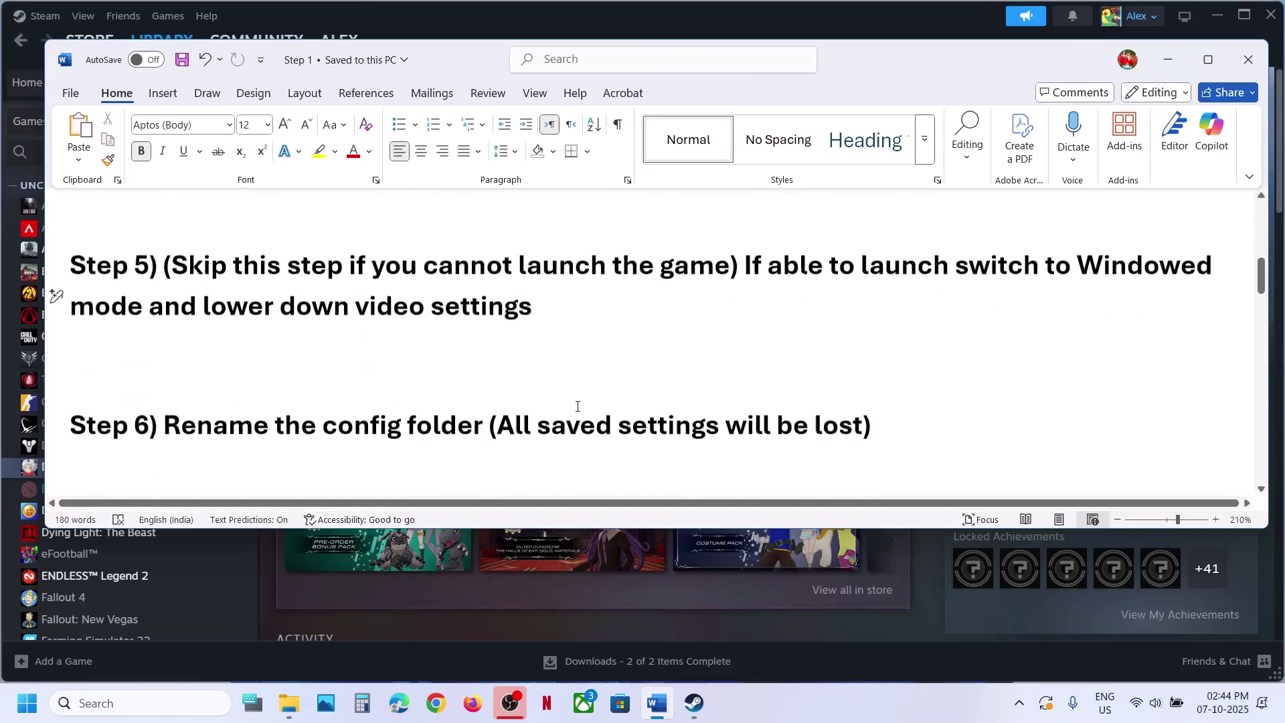
{"action": "scroll", "coordinate": [577, 405], "scroll_direction": "up", "scroll_amount": 1}
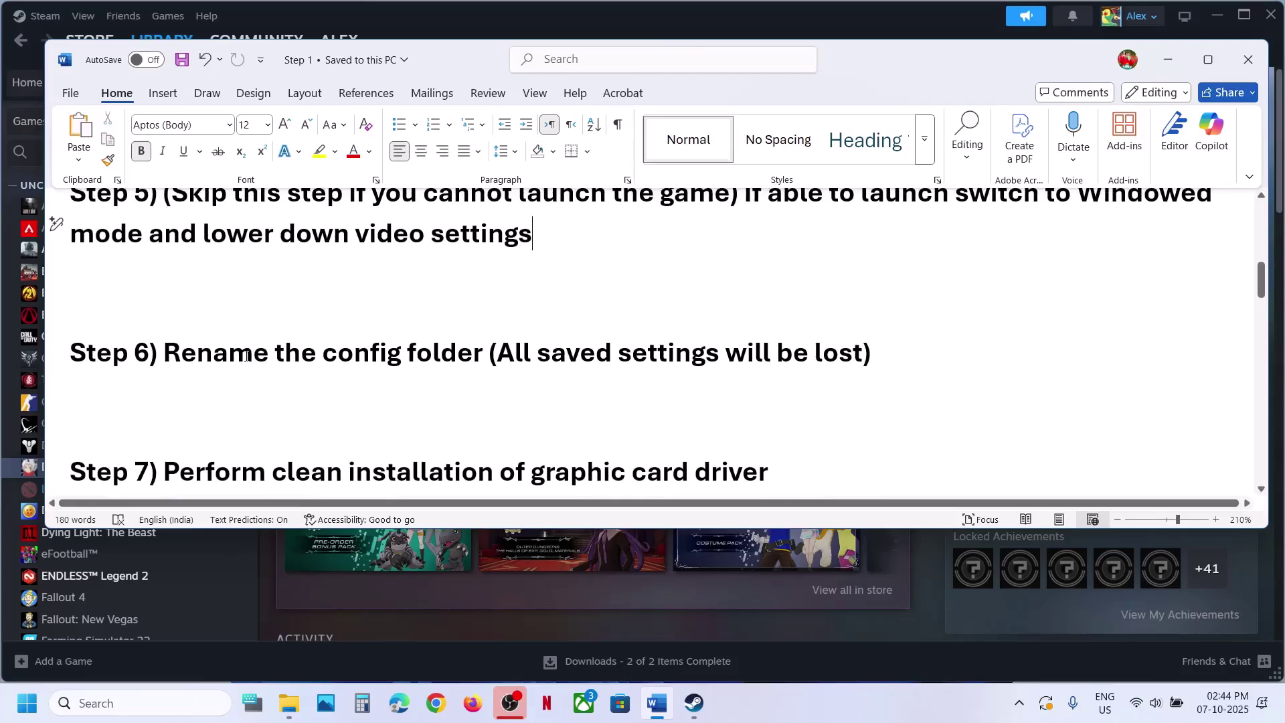
{"action": "left_click_drag", "start_coordinate": [247, 356], "coordinate": [531, 368]}
{"action": "left_click", "coordinate": [301, 710]}
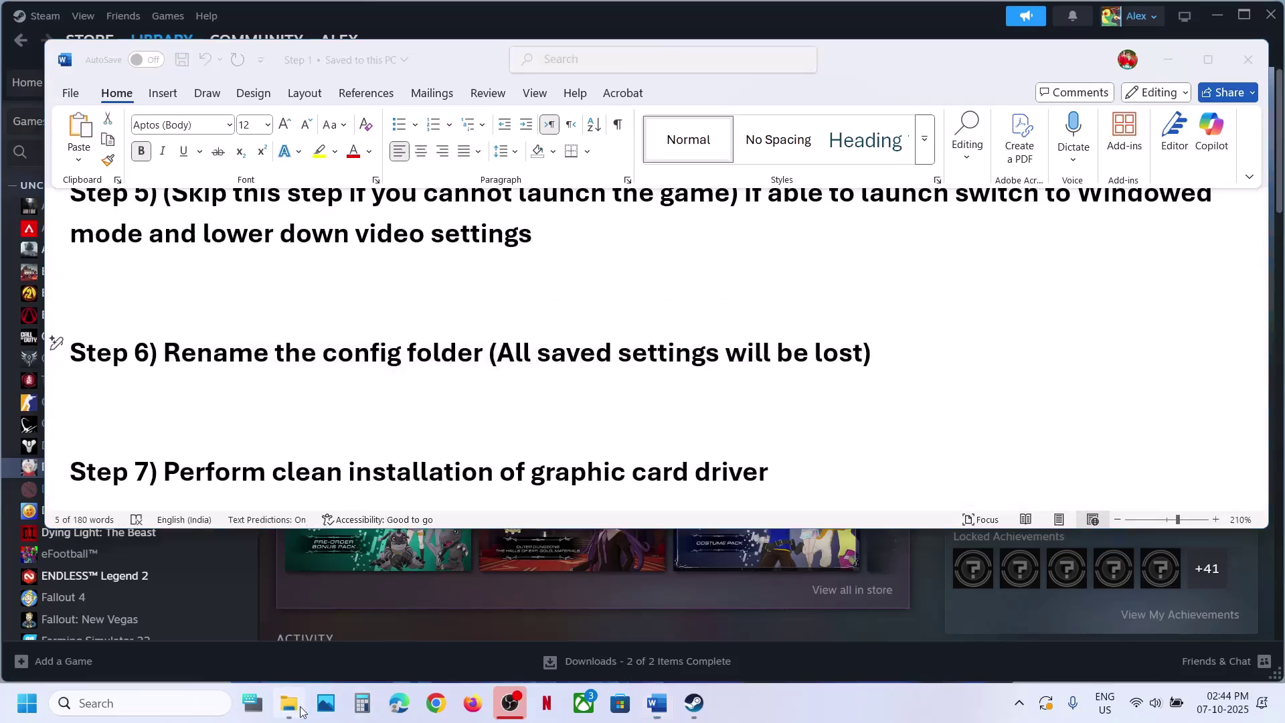
Copy the Digimon Story Time Stranger folder from AppData\Local onto the desktop as a backup
{"action": "left_click", "coordinate": [895, 62]}
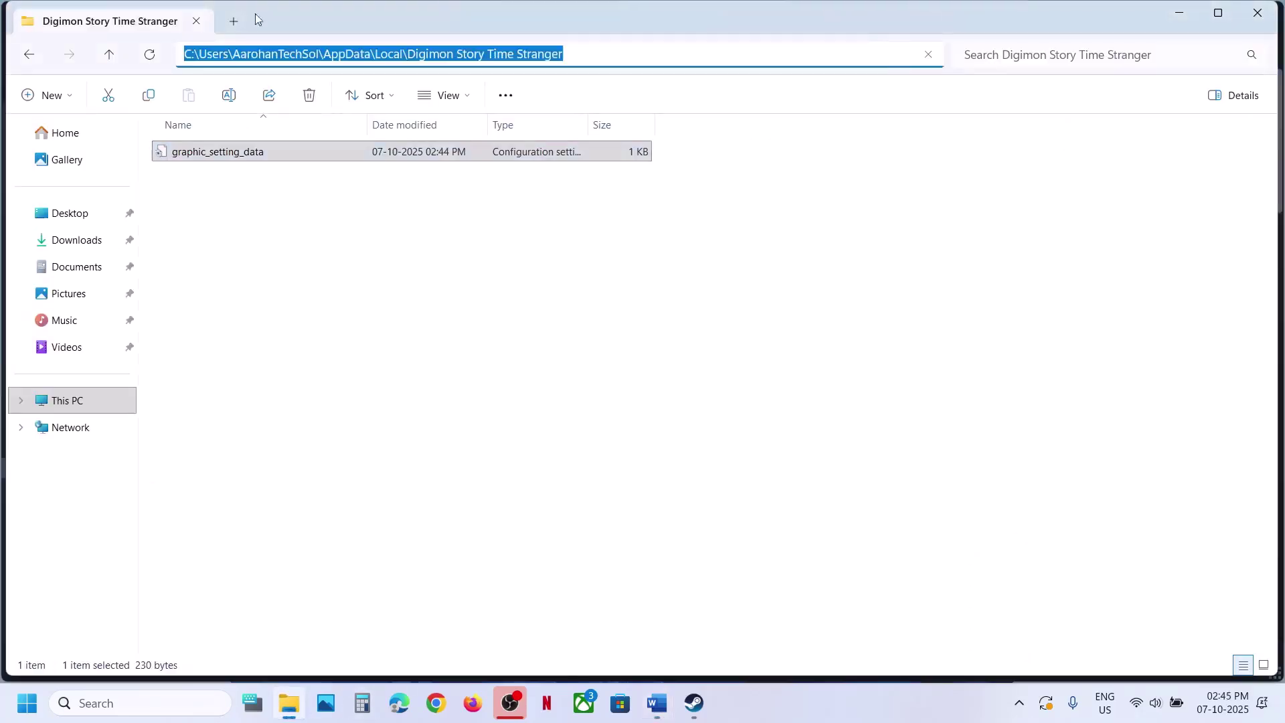
{"action": "left_click", "coordinate": [107, 54]}
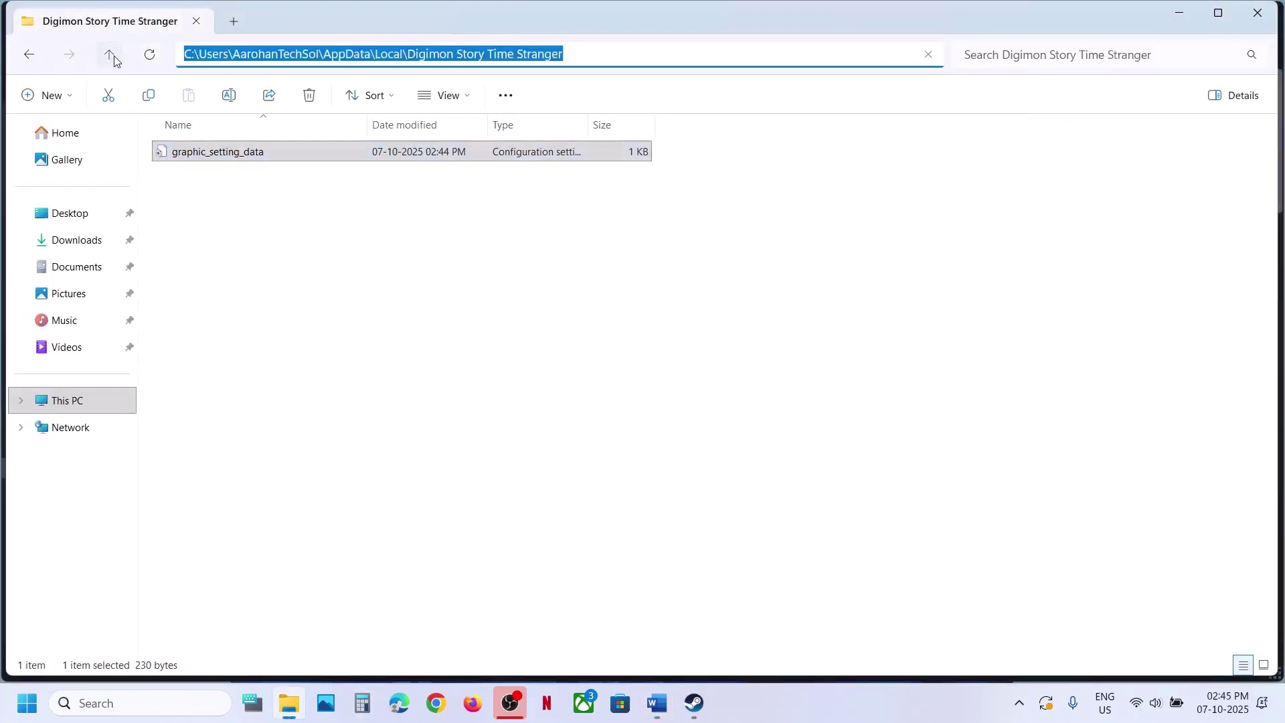
{"action": "left_click", "coordinate": [746, 64]}
{"action": "left_click", "coordinate": [244, 238]}
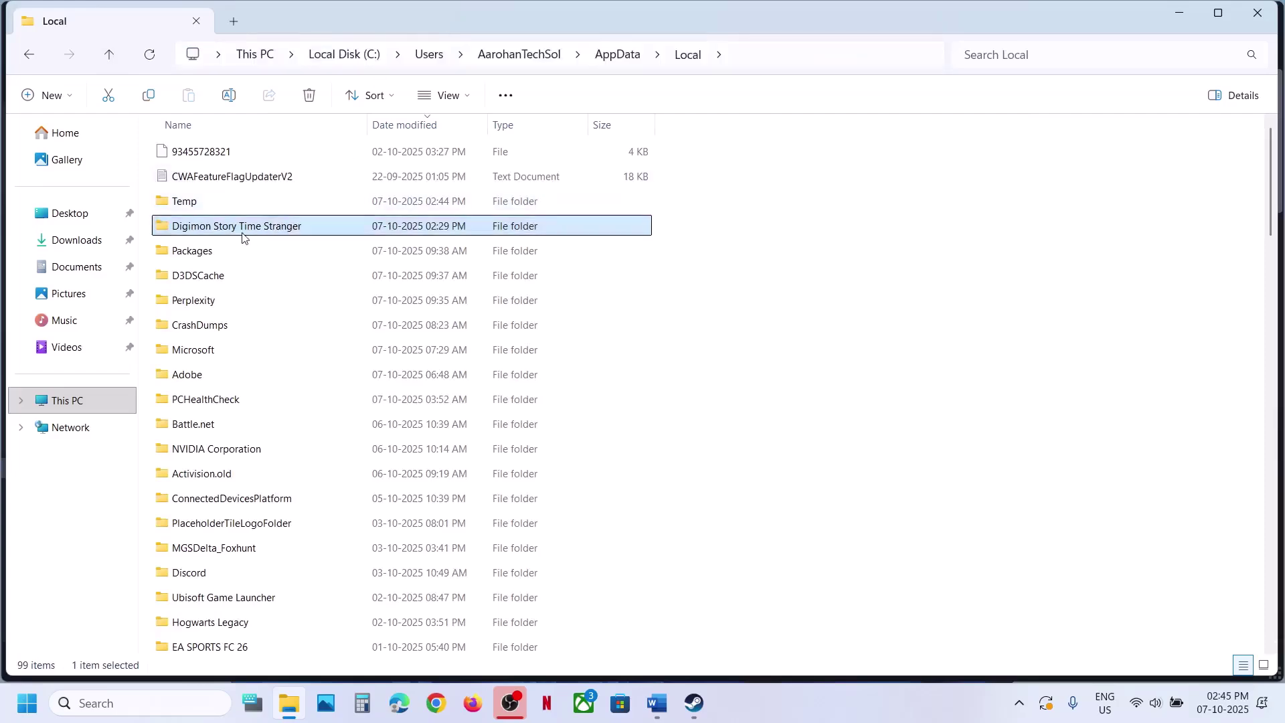
{"action": "right_click", "coordinate": [240, 230]}
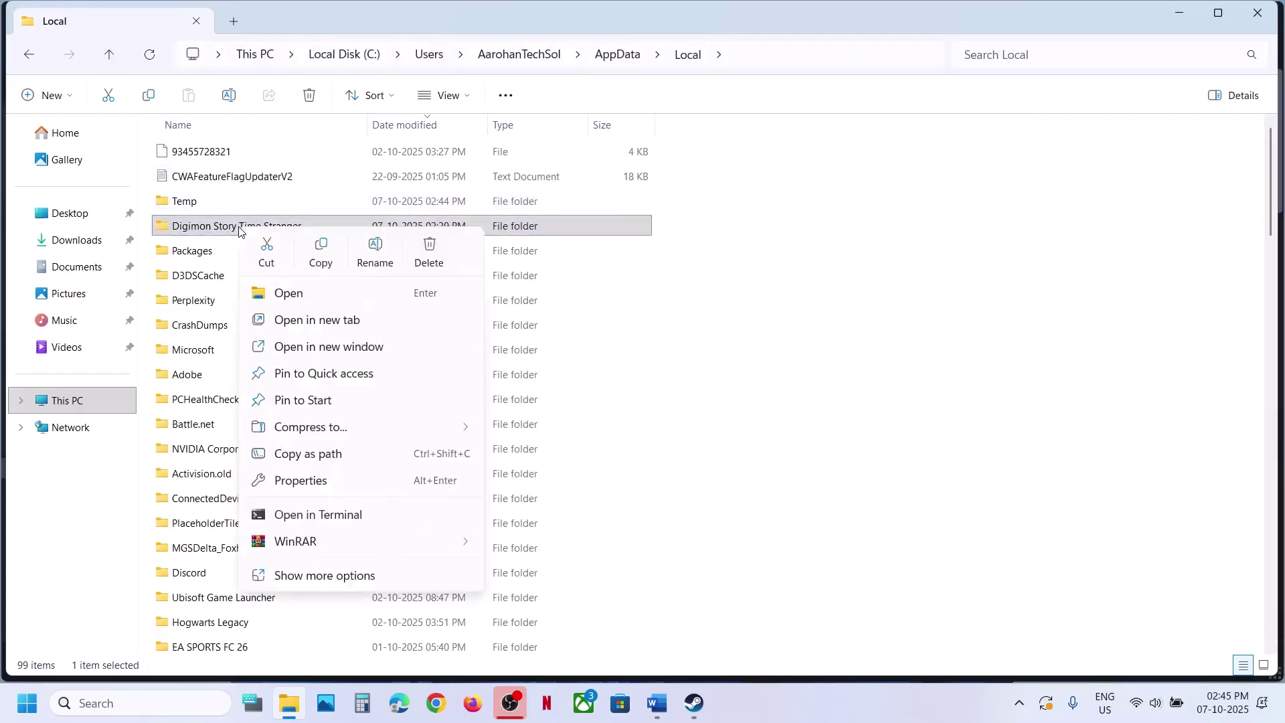
{"action": "left_click", "coordinate": [325, 259]}
{"action": "key", "text": "super+d"}
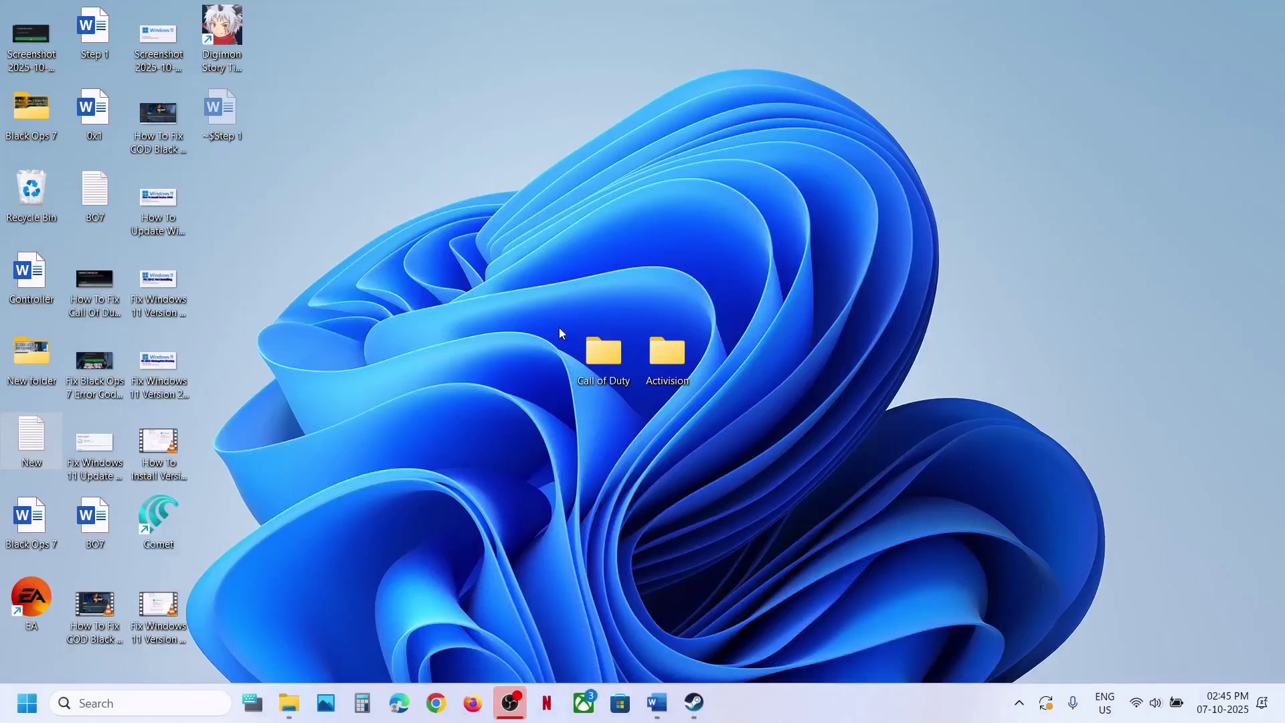
{"action": "key", "text": "ctrl+v"}
{"action": "left_click_drag", "start_coordinate": [218, 140], "coordinate": [653, 265]}
{"action": "key", "text": "super+d"}
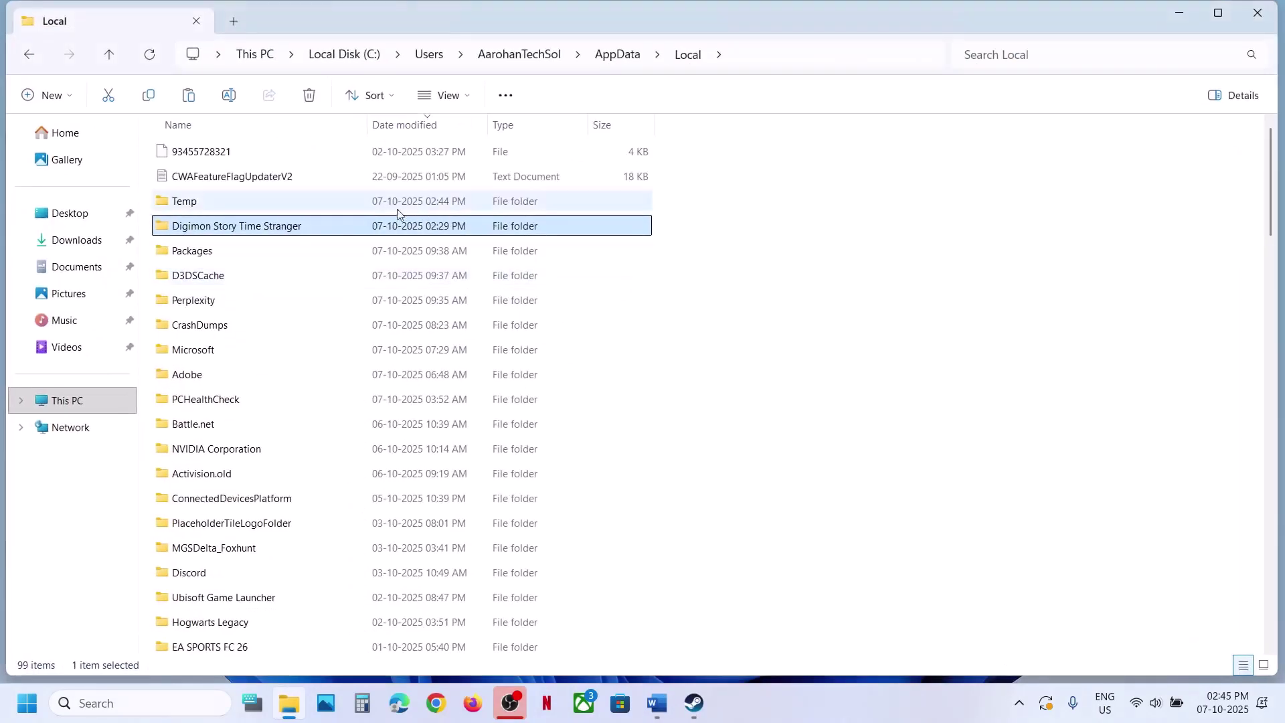
Rename the original folder to Digimon Story Time Stranger.old
{"action": "right_click", "coordinate": [301, 231]}
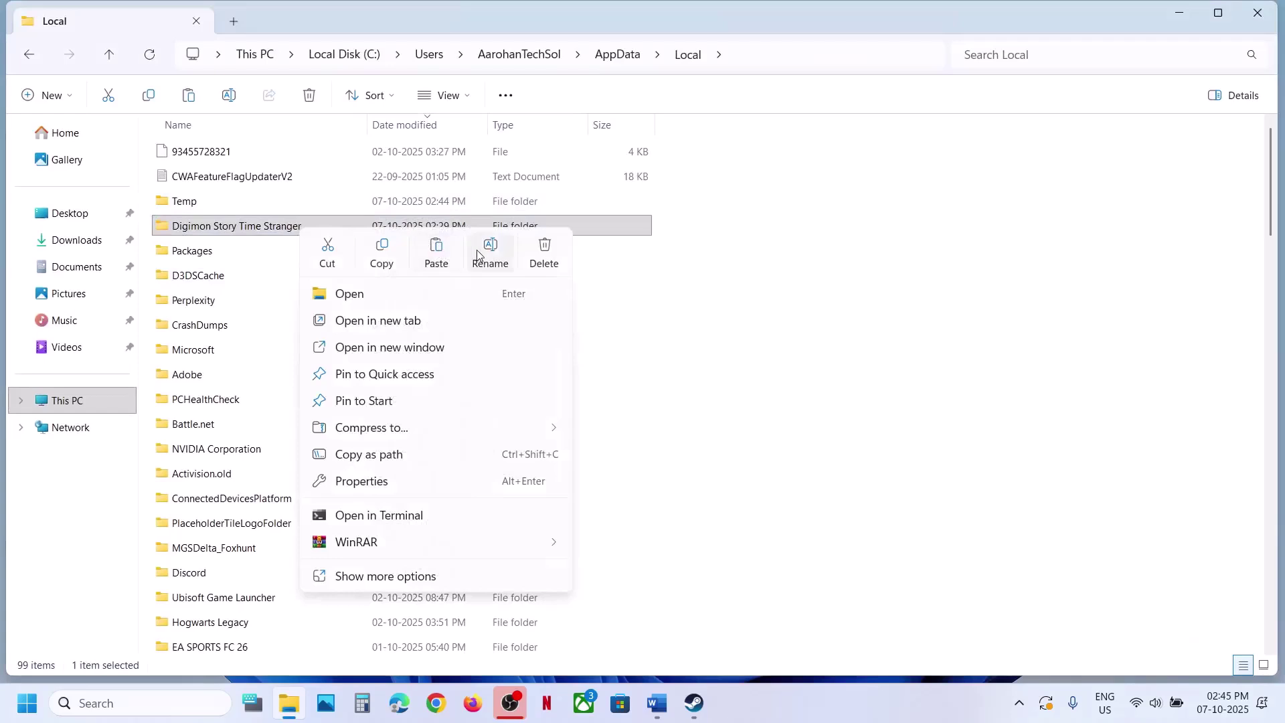
{"action": "left_click", "coordinate": [495, 259]}
{"action": "left_click", "coordinate": [323, 229]}
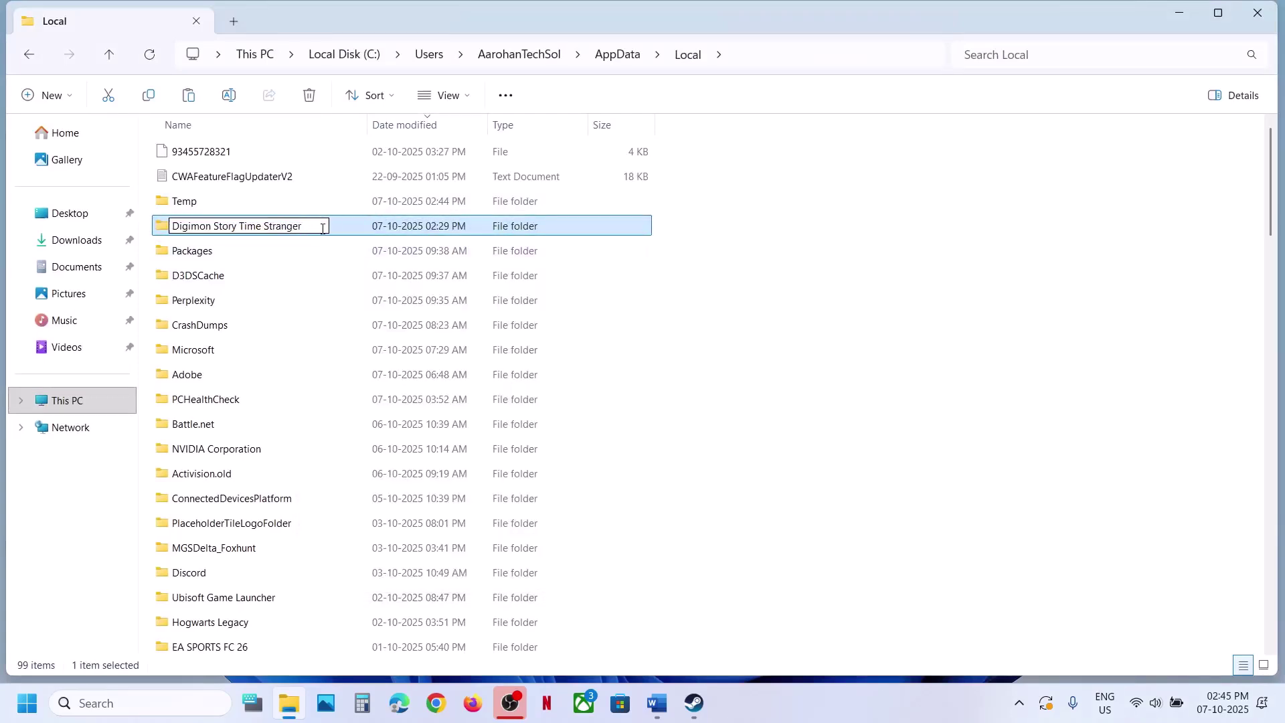
{"action": "type", "text": ".old"}
{"action": "left_click", "coordinate": [793, 343]}
{"action": "left_click", "coordinate": [695, 703]}
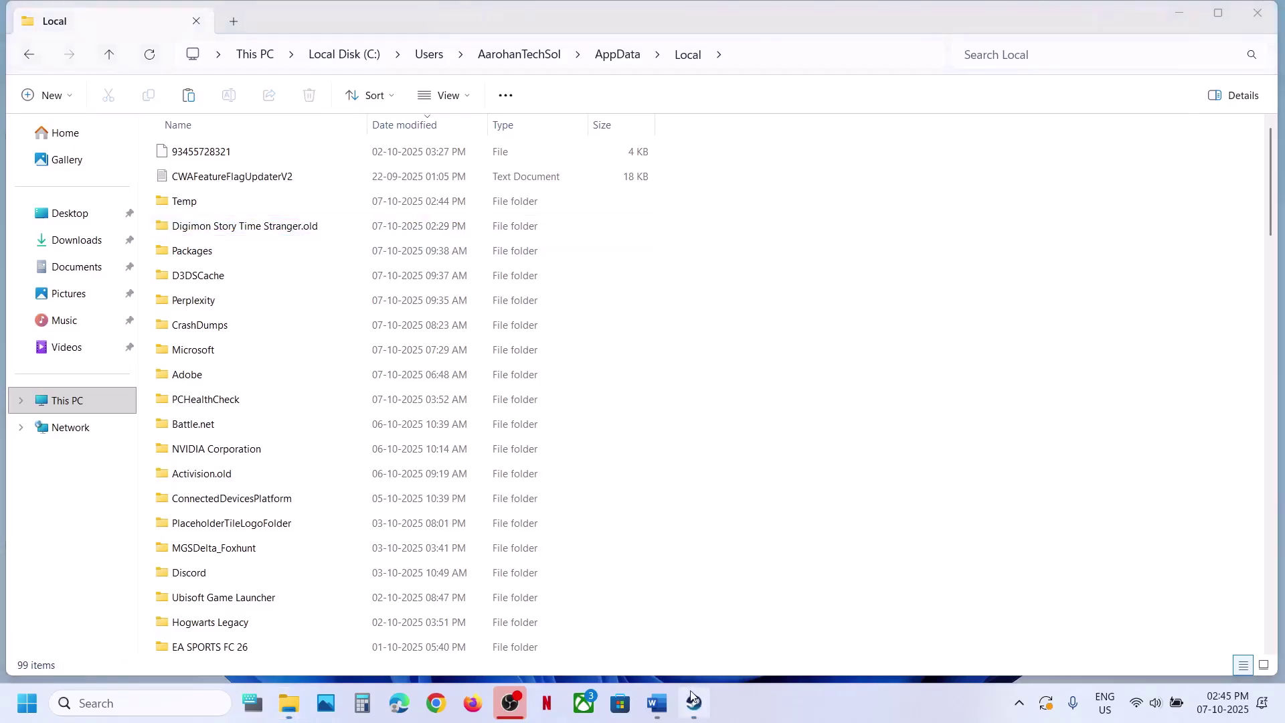
{"action": "left_click", "coordinate": [657, 703]}
Open the Step 7 NVIDIA driver link, setting Google Chrome to always open such links
{"action": "scroll", "coordinate": [354, 440], "scroll_direction": "down", "scroll_amount": 2}
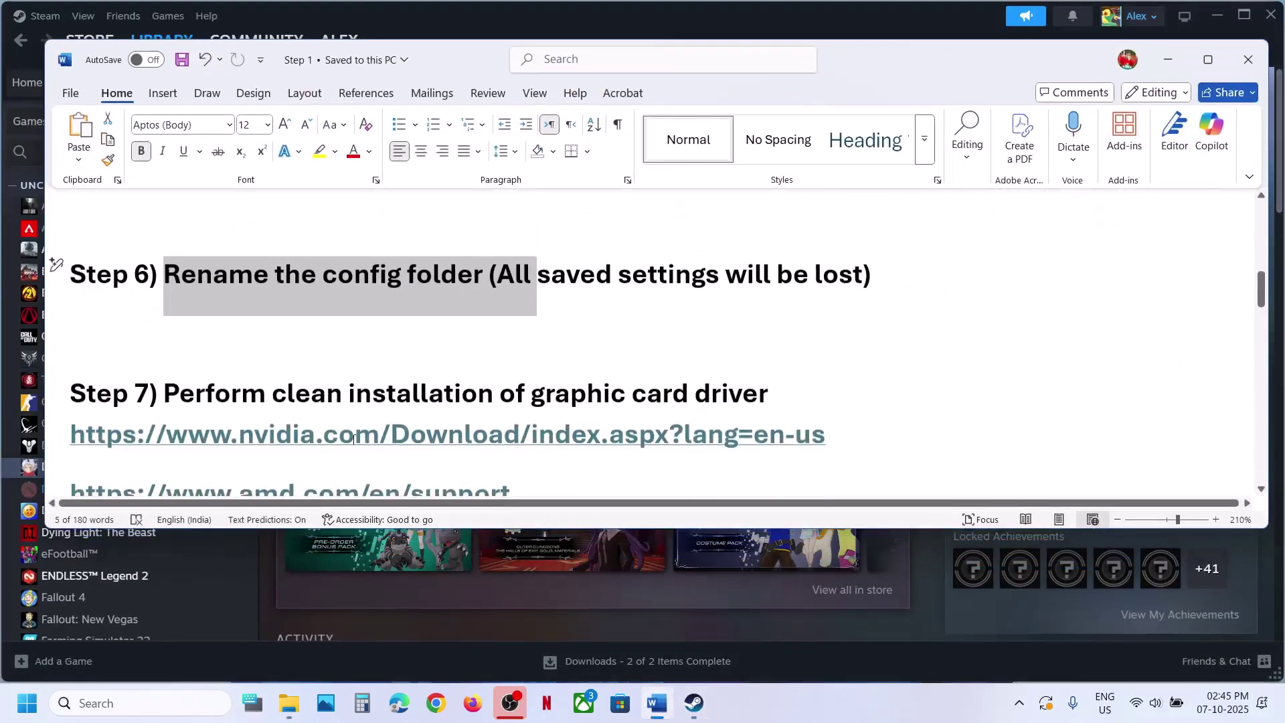
{"action": "left_click_drag", "start_coordinate": [204, 396], "coordinate": [758, 395]}
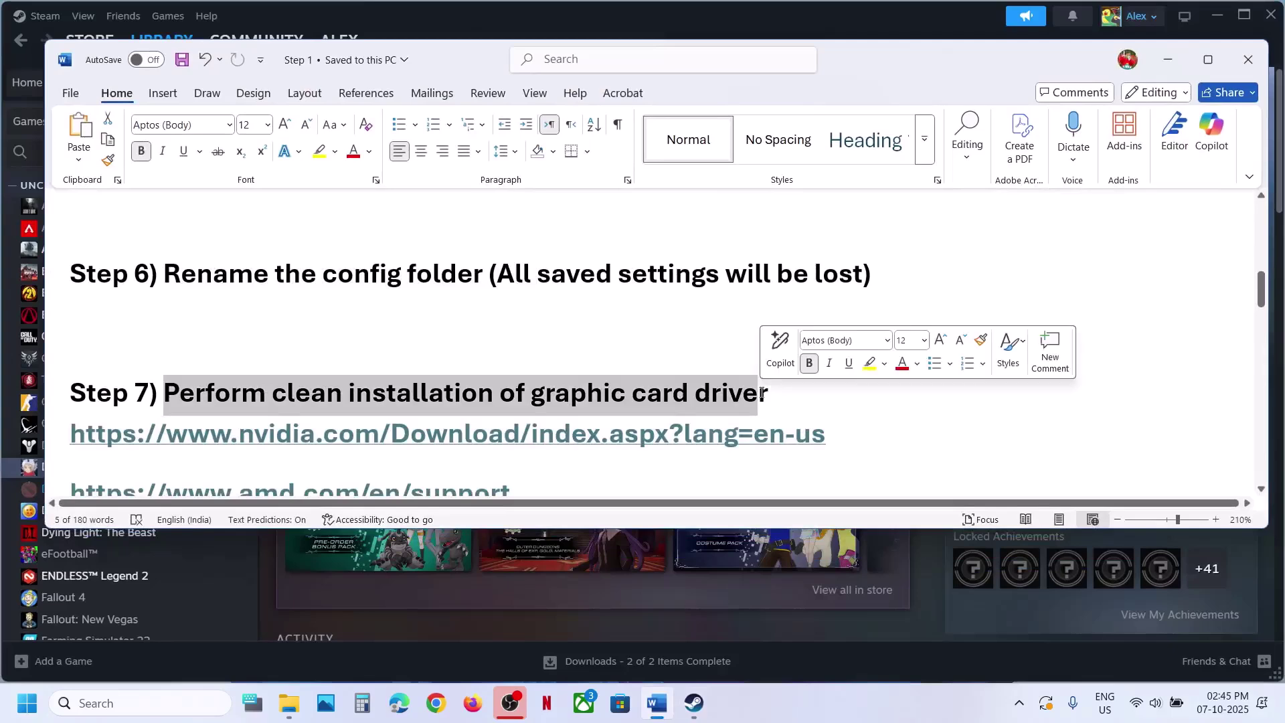
{"action": "scroll", "coordinate": [431, 388], "scroll_direction": "down", "scroll_amount": 2}
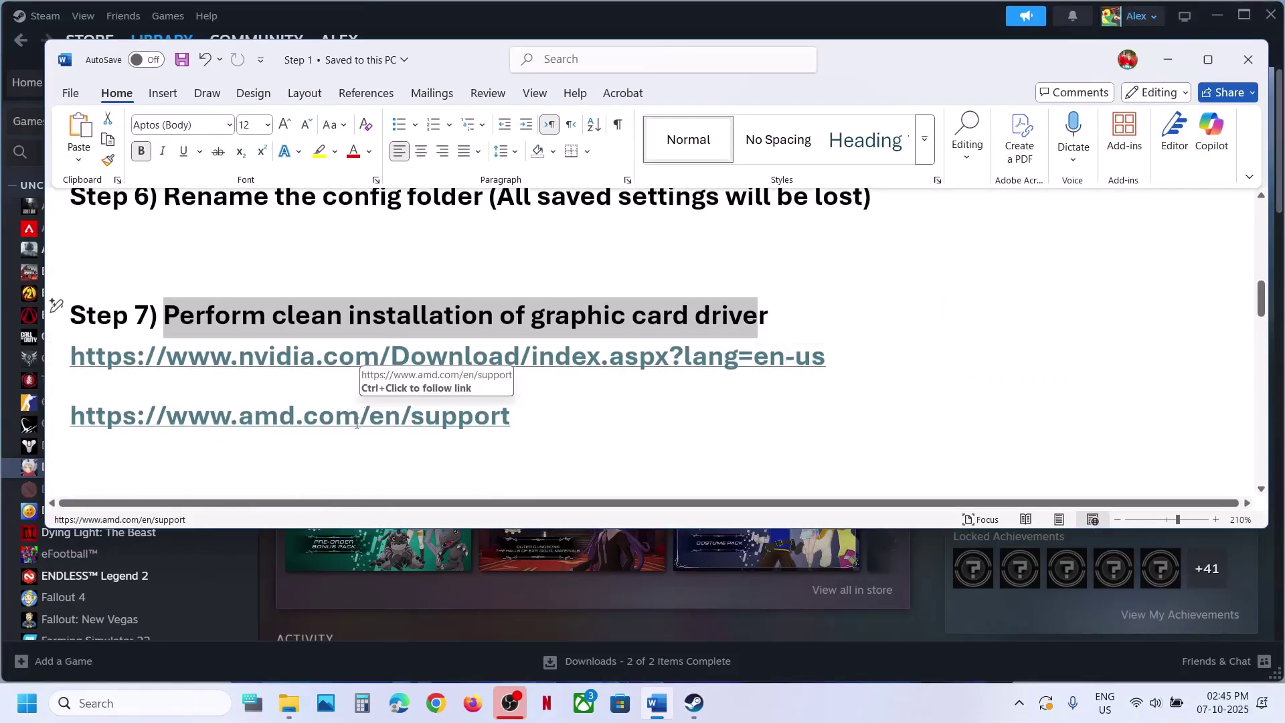
{"action": "left_click", "coordinate": [335, 365], "text": "ctrl"}
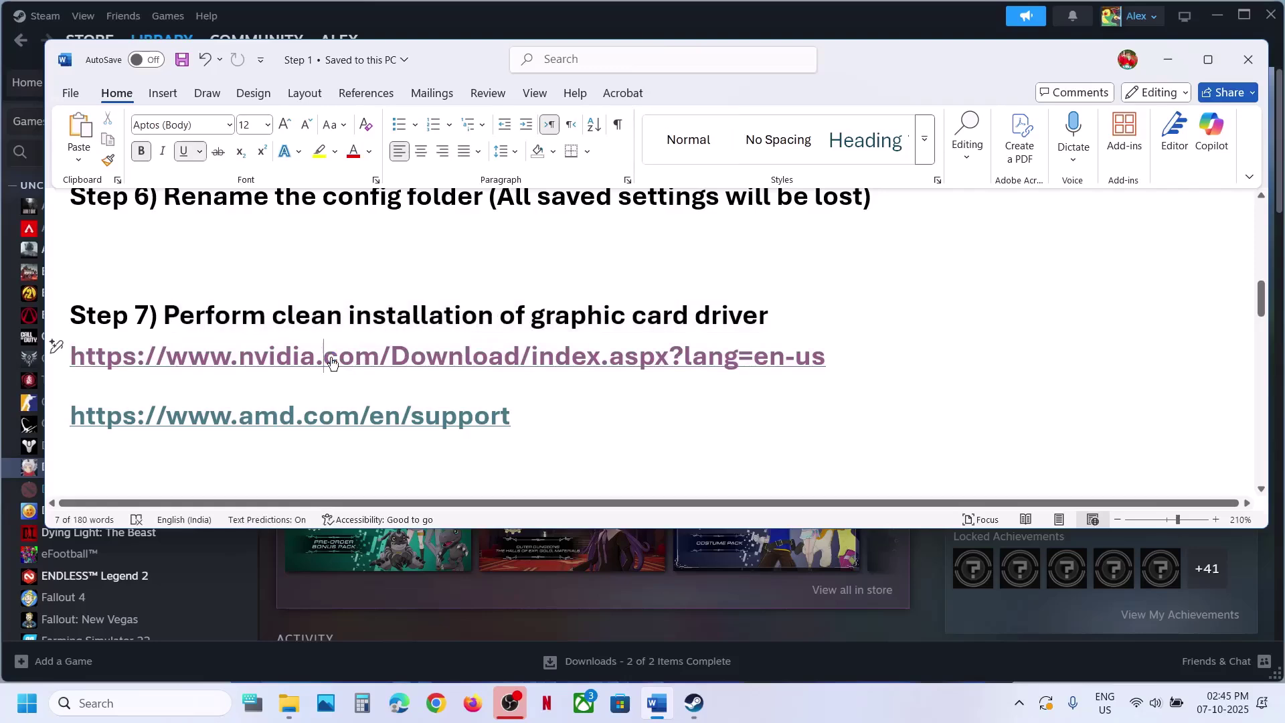
{"action": "left_click", "coordinate": [577, 560]}
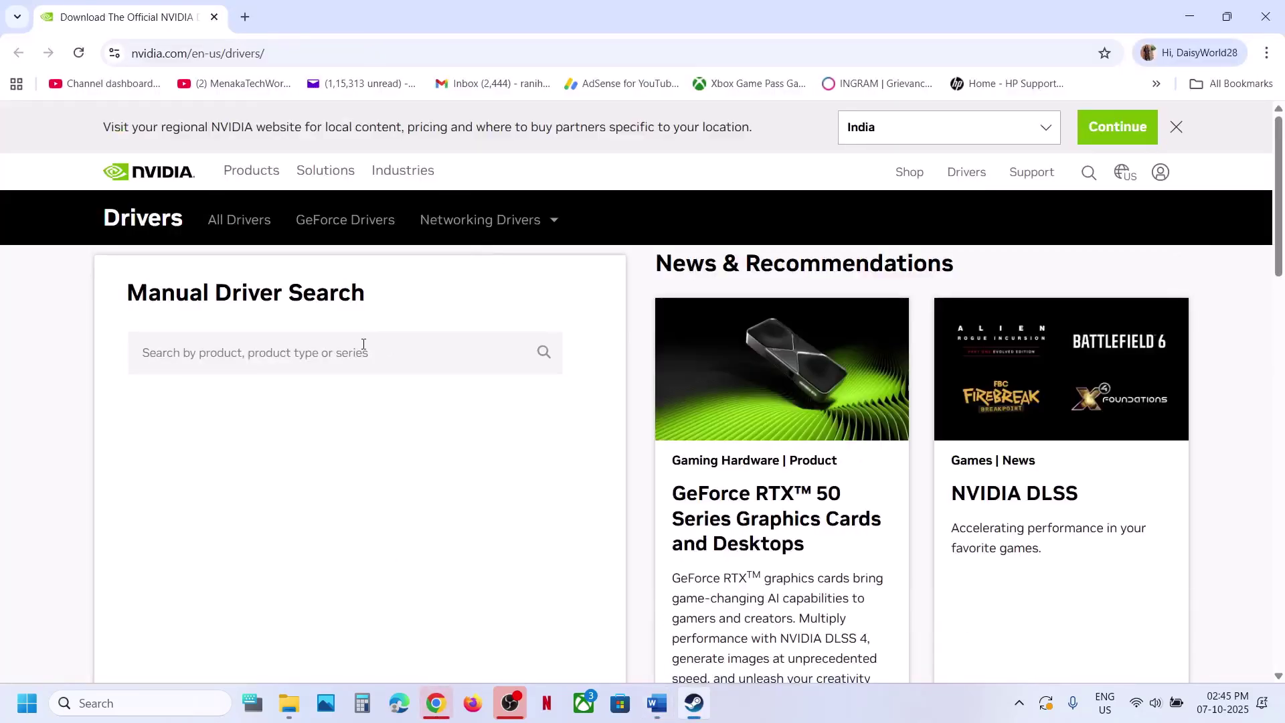
Find the GeForce RTX 3050 Laptop GPU Windows 11 driver and download Game Ready Driver 581.42
{"action": "scroll", "coordinate": [362, 349], "scroll_direction": "down", "scroll_amount": 4}
{"action": "scroll", "coordinate": [362, 349], "scroll_direction": "down", "scroll_amount": 3}
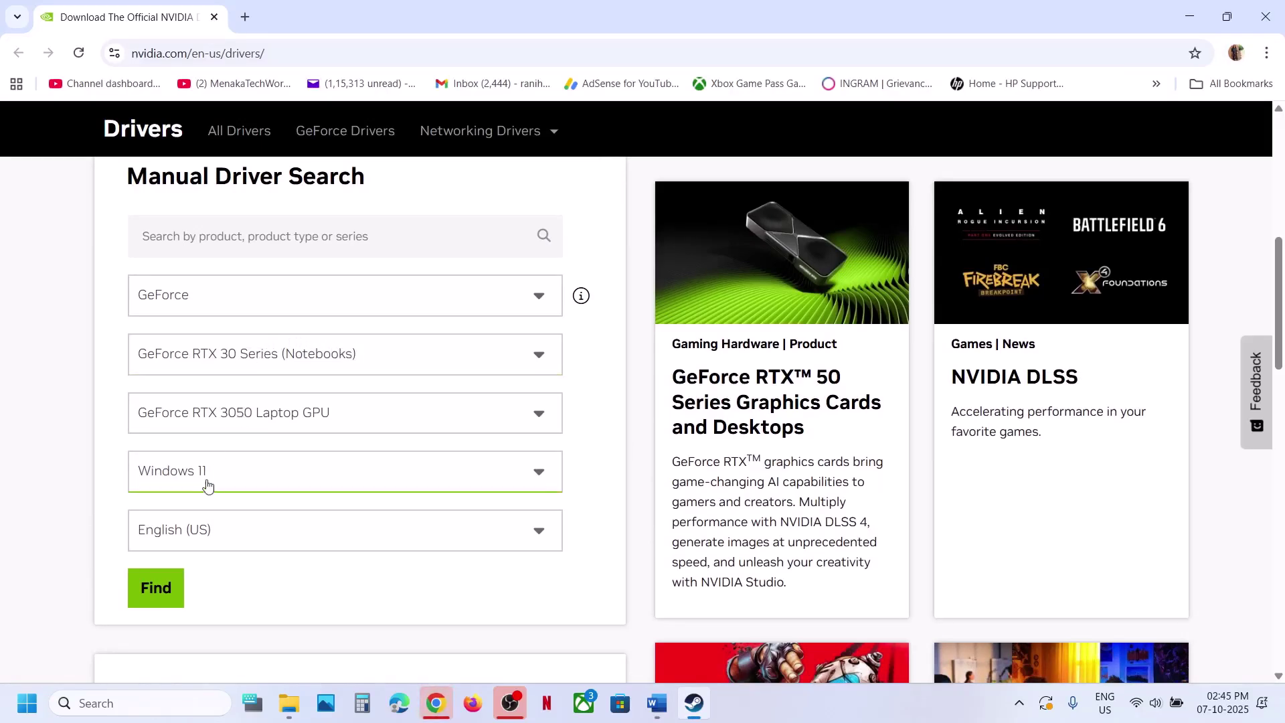
{"action": "left_click", "coordinate": [172, 584]}
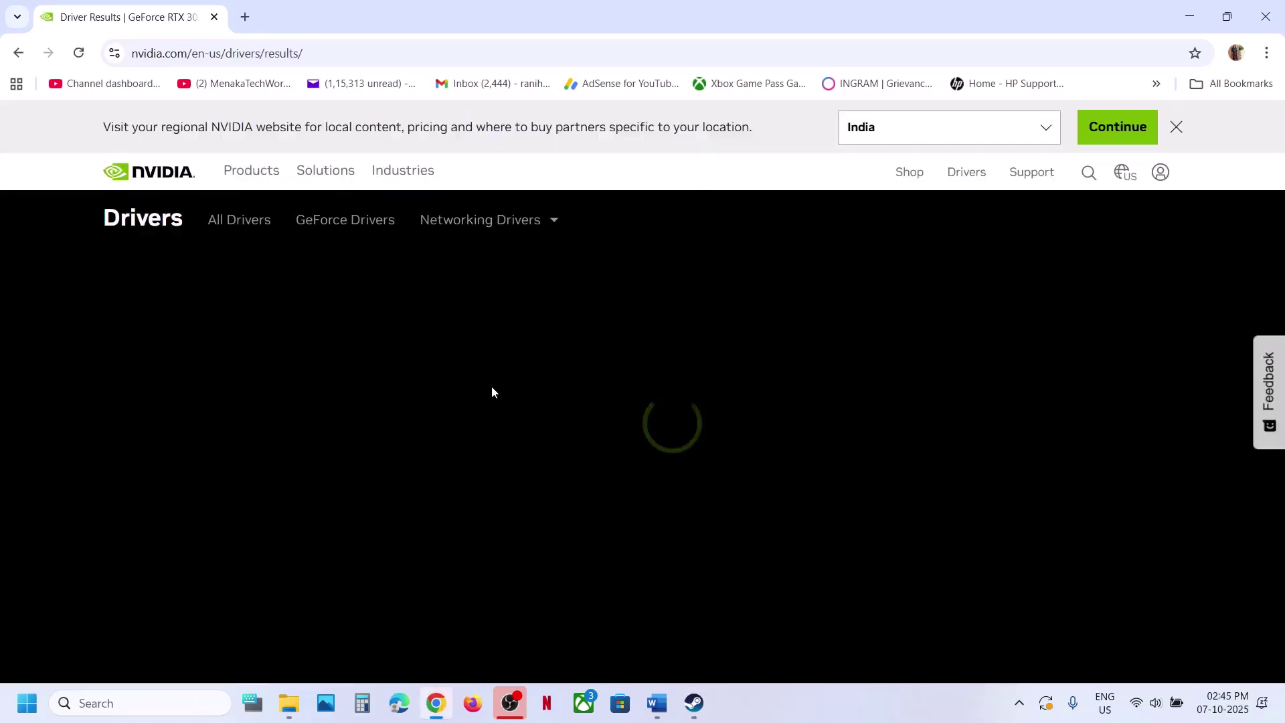
{"action": "scroll", "coordinate": [379, 489], "scroll_direction": "down", "scroll_amount": 5}
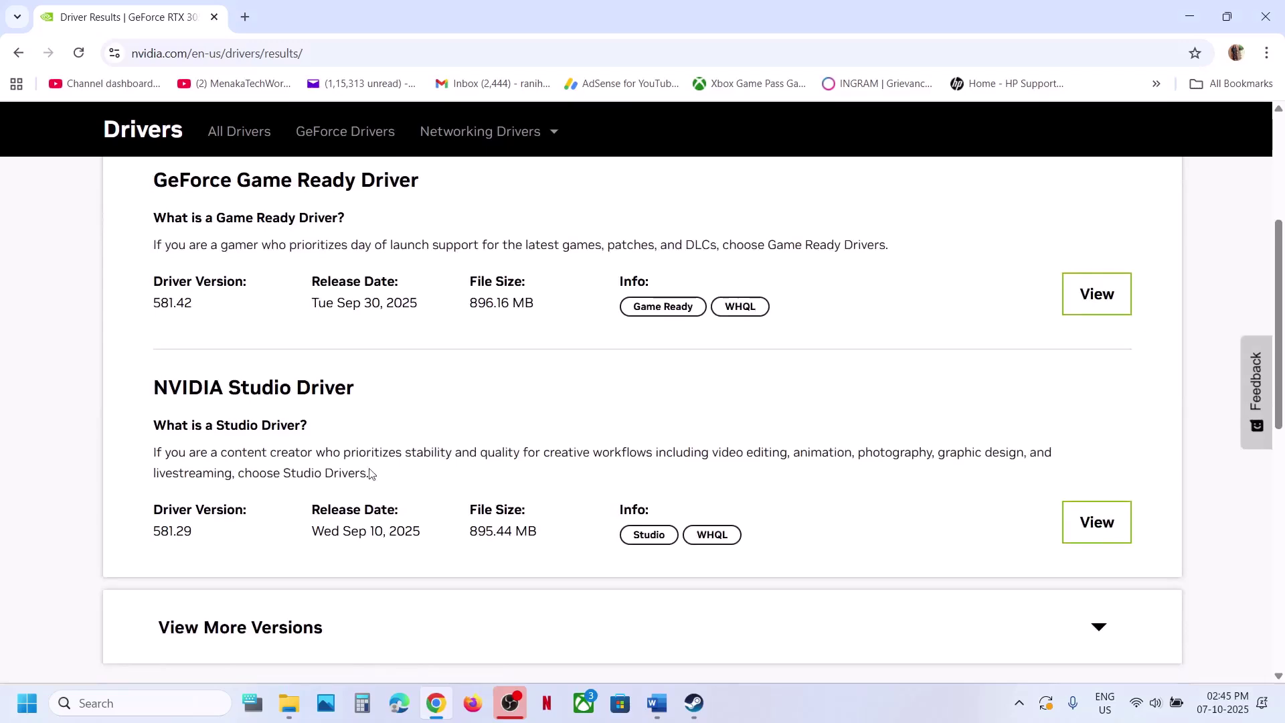
{"action": "left_click", "coordinate": [1113, 310]}
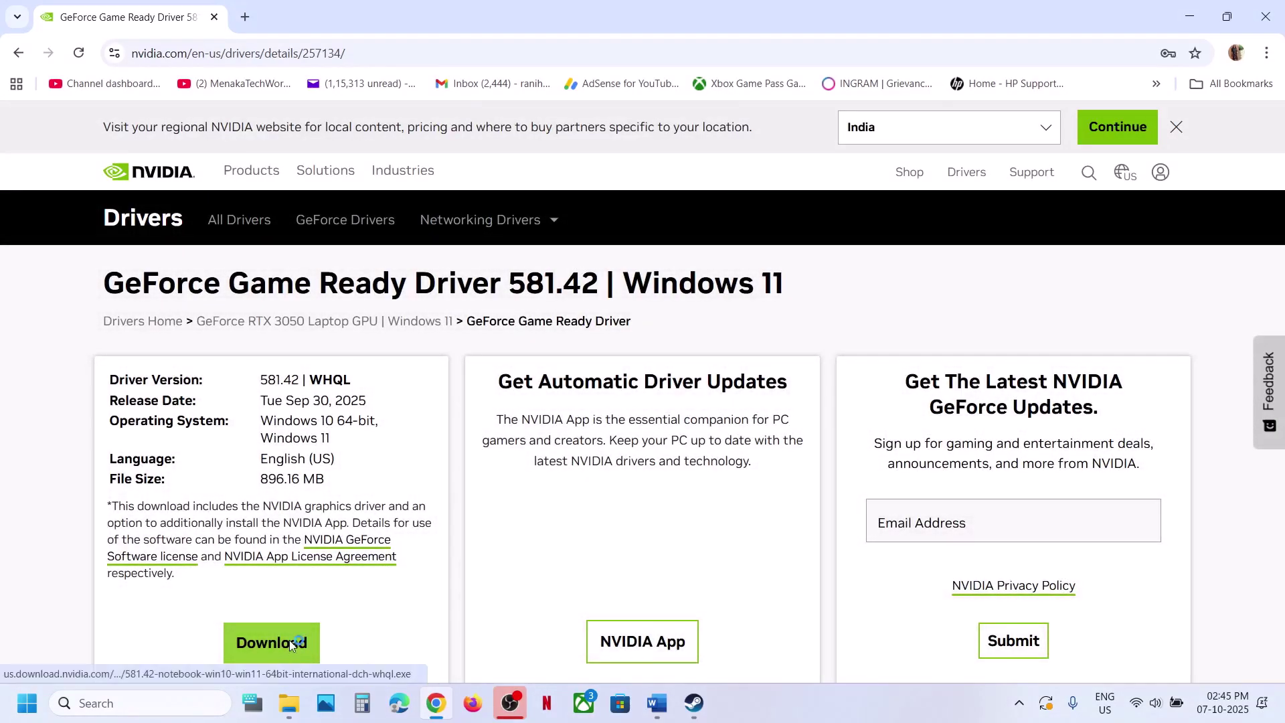
{"action": "left_click", "coordinate": [289, 642]}
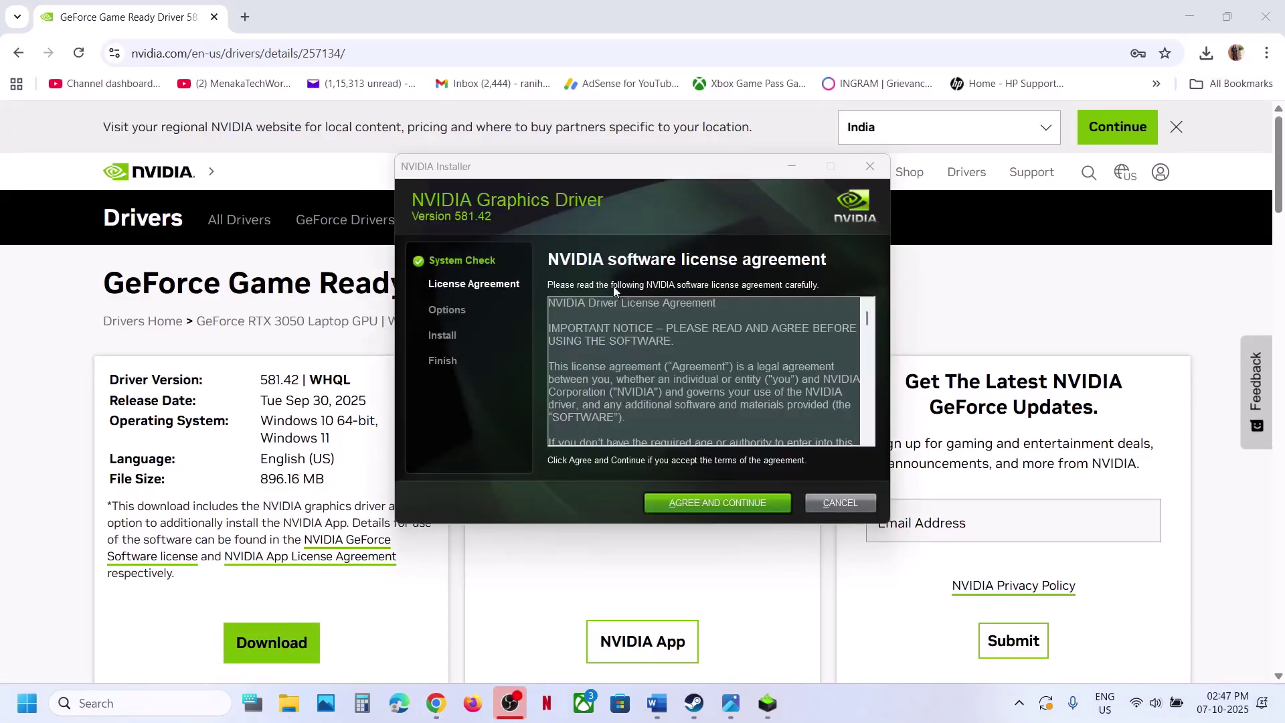
Accept the license and choose a Custom (Advanced) install with 'Perform a clean installation' ticked
{"action": "left_click", "coordinate": [689, 506]}
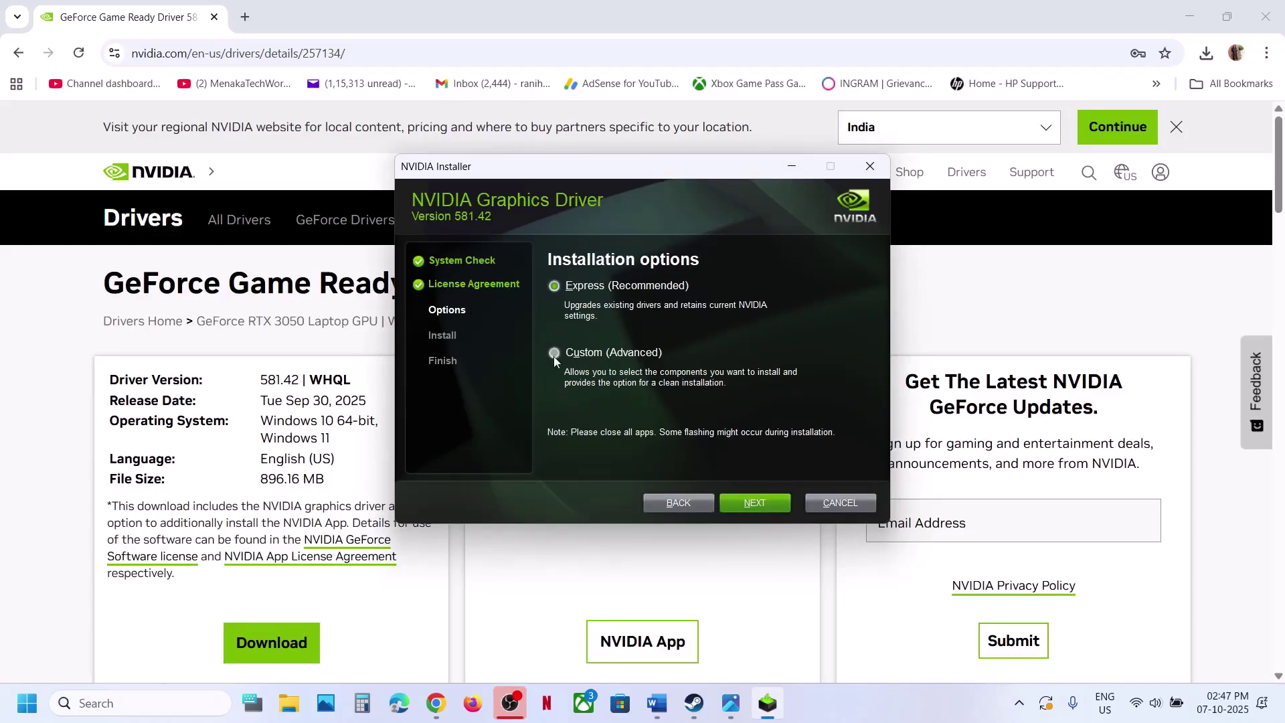
{"action": "left_click", "coordinate": [555, 356]}
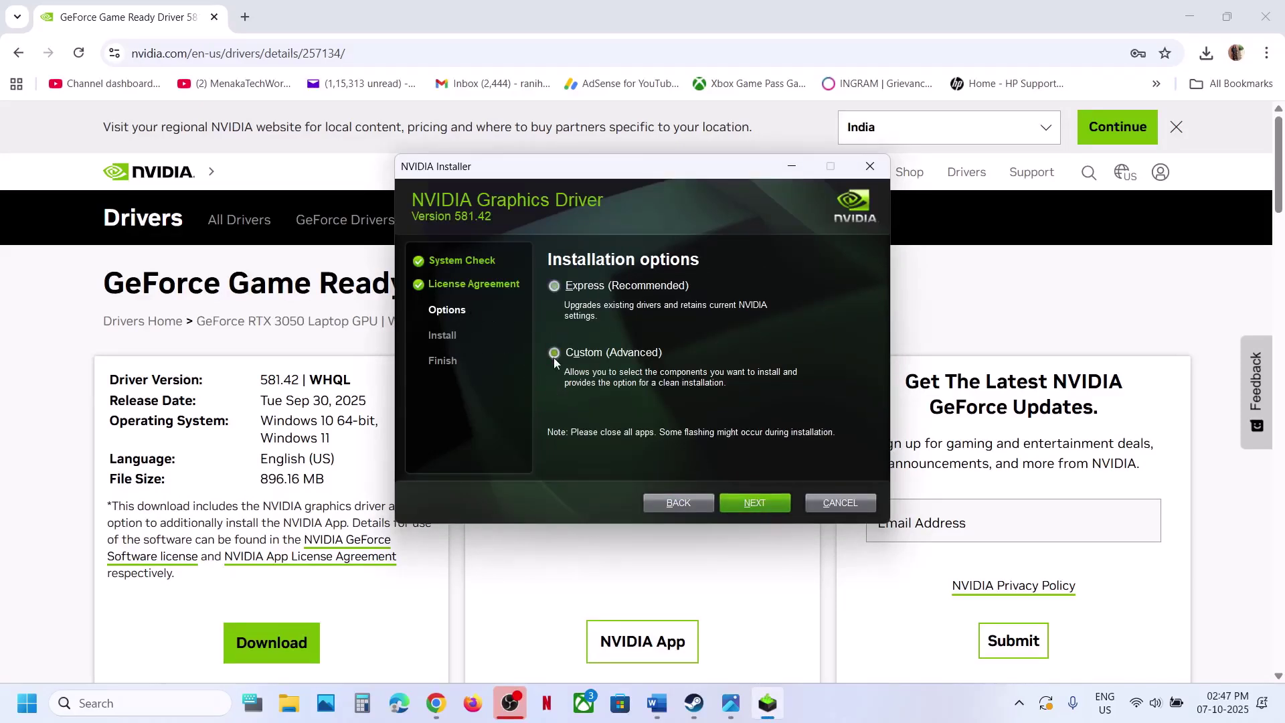
{"action": "left_click", "coordinate": [745, 504]}
{"action": "left_click", "coordinate": [555, 413]}
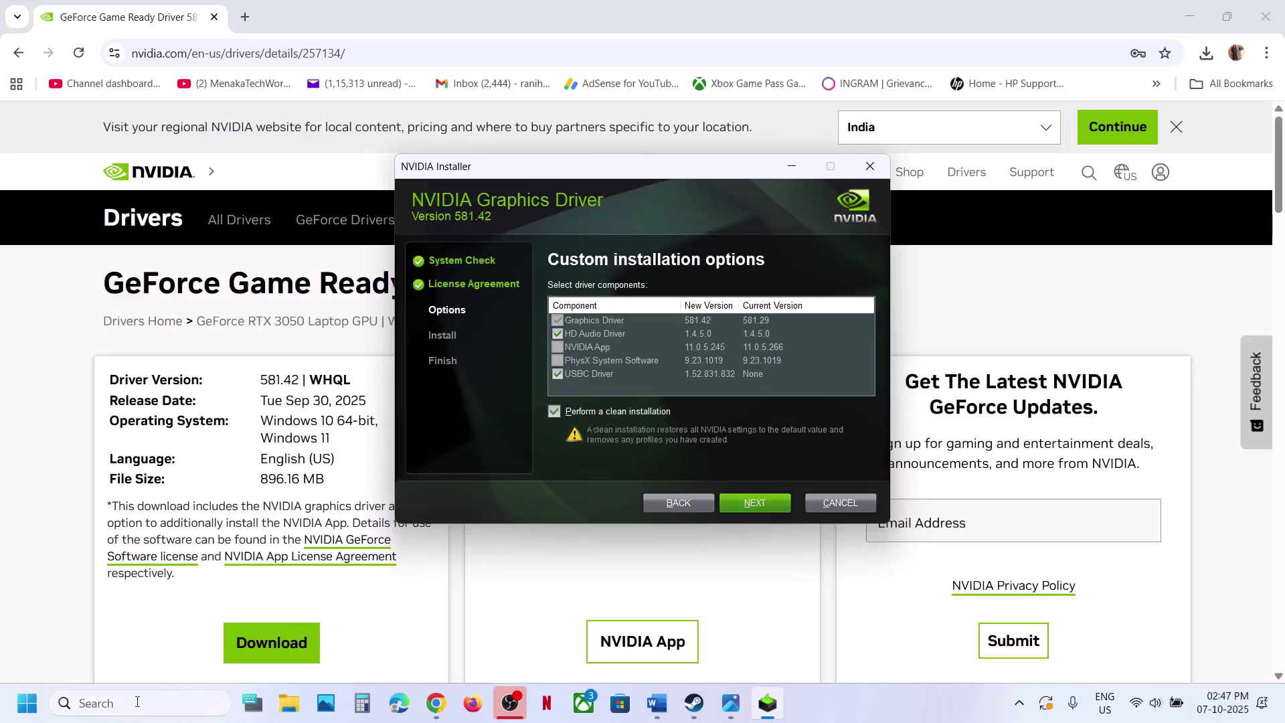
Bring up the Start menu power options, then dismiss them without choosing anything
{"action": "key", "text": "super"}
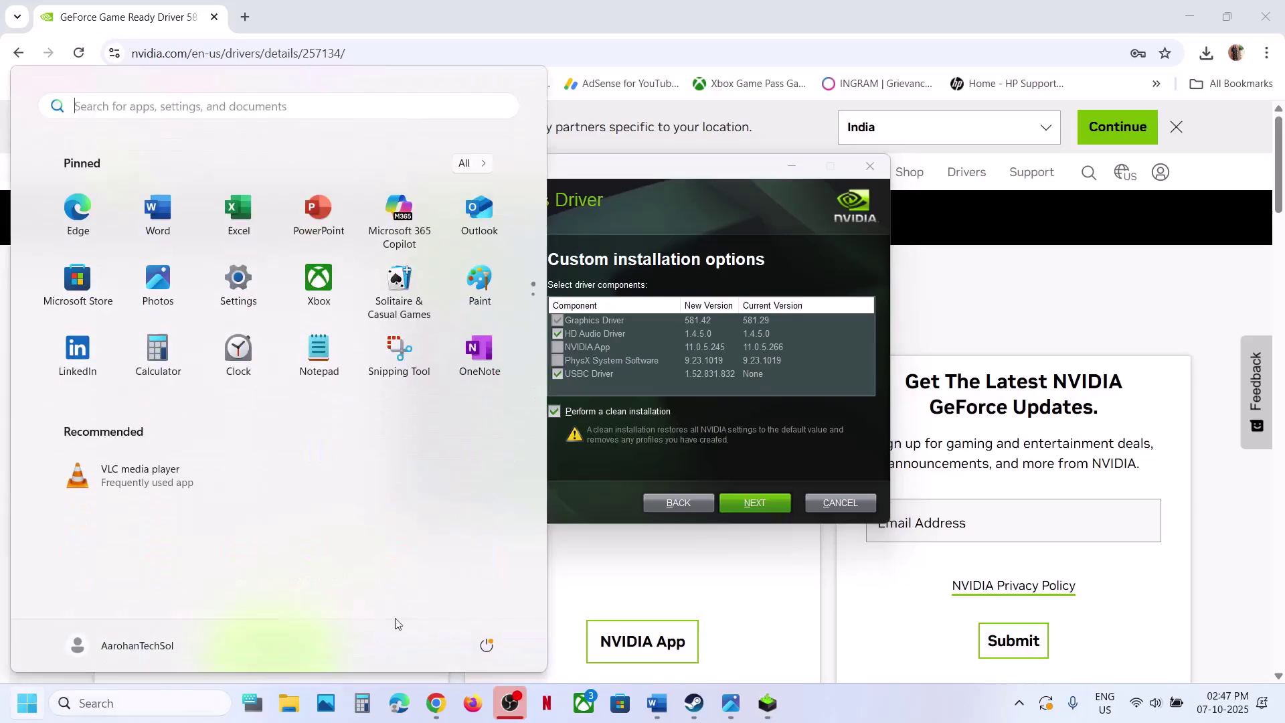
{"action": "left_click", "coordinate": [486, 644]}
{"action": "left_click", "coordinate": [751, 588]}
{"action": "left_click", "coordinate": [751, 588]}
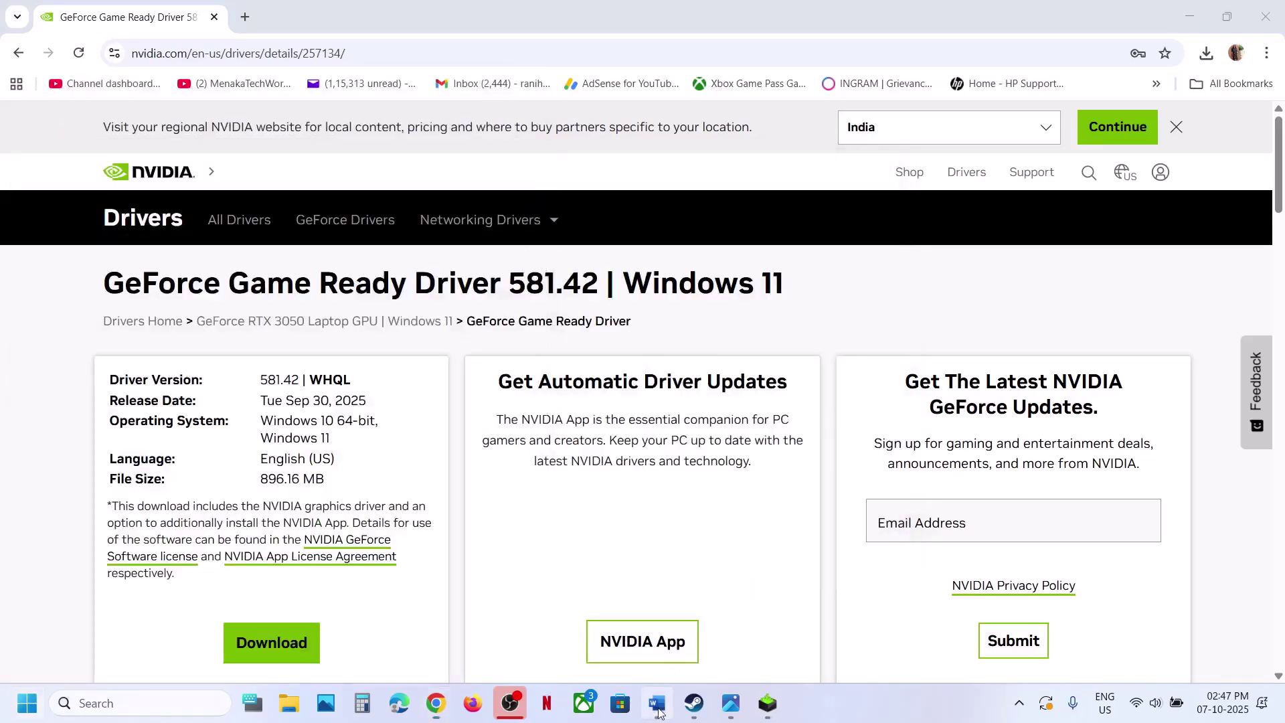
Return to the Word notes and select 'graphics' in Step 8
{"action": "left_click", "coordinate": [657, 703]}
{"action": "scroll", "coordinate": [326, 338], "scroll_direction": "up", "scroll_amount": 10}
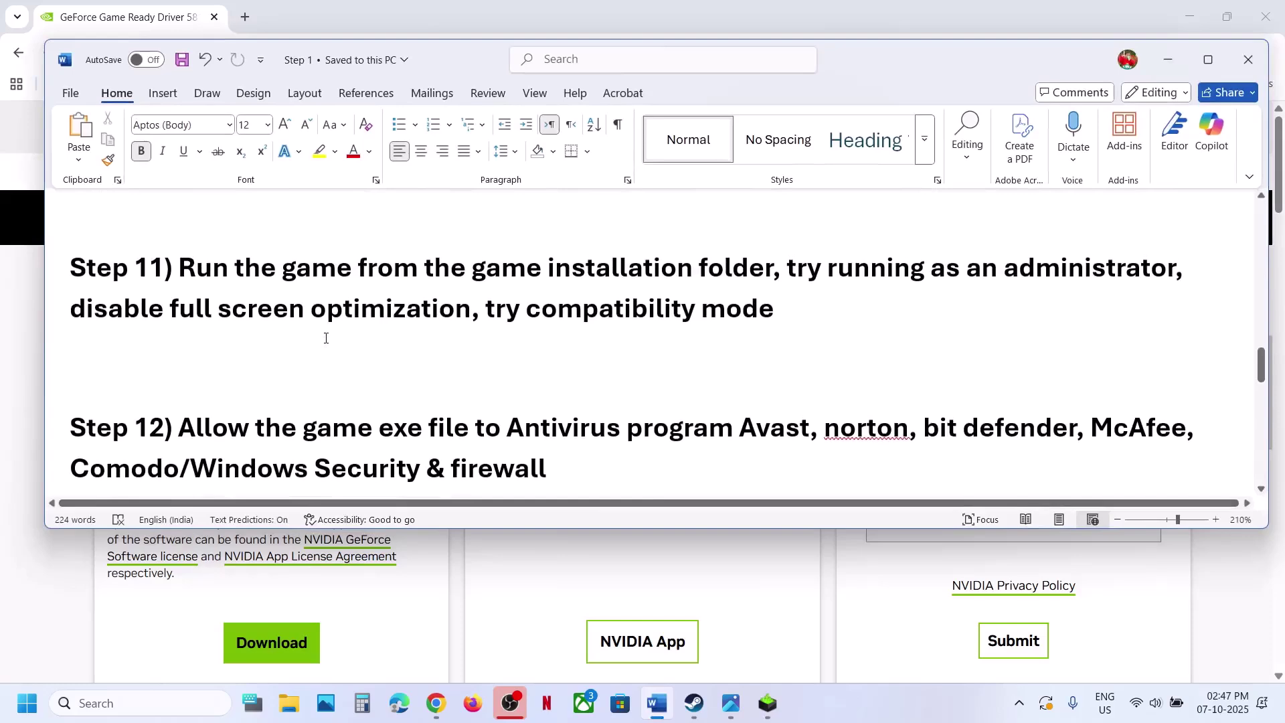
{"action": "scroll", "coordinate": [326, 338], "scroll_direction": "up", "scroll_amount": 3}
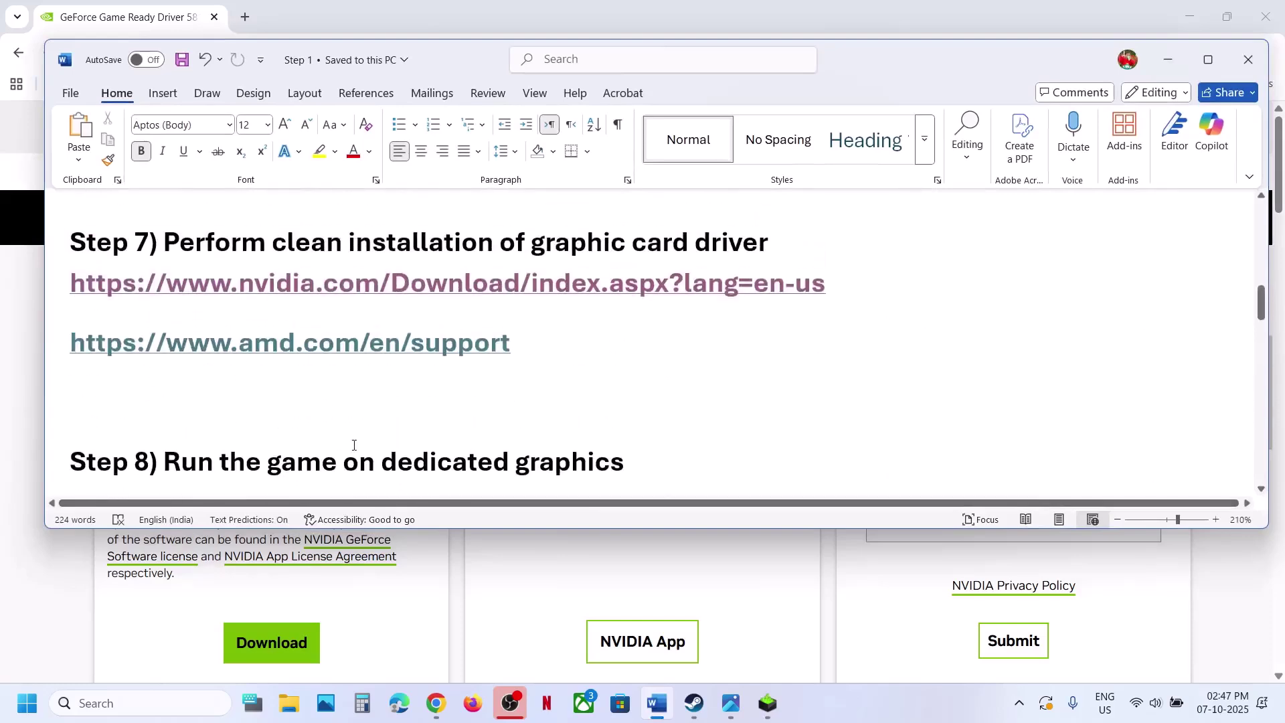
{"action": "scroll", "coordinate": [345, 444], "scroll_direction": "down", "scroll_amount": 2}
{"action": "double_click", "coordinate": [567, 357]}
{"action": "key", "text": "ctrl+c"}
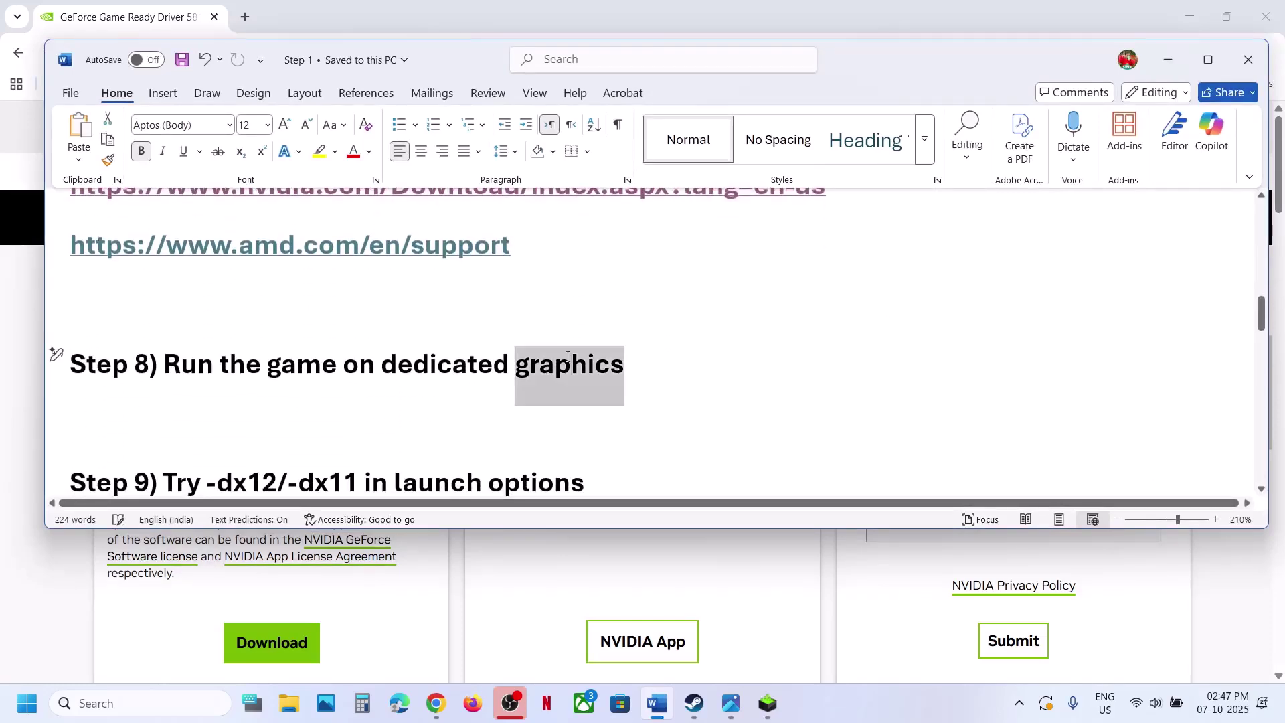
Add the Digimon Story Time Stranger application to the Windows Graphics settings app list
{"action": "left_click", "coordinate": [128, 703]}
{"action": "key", "text": "ctrl+v"}
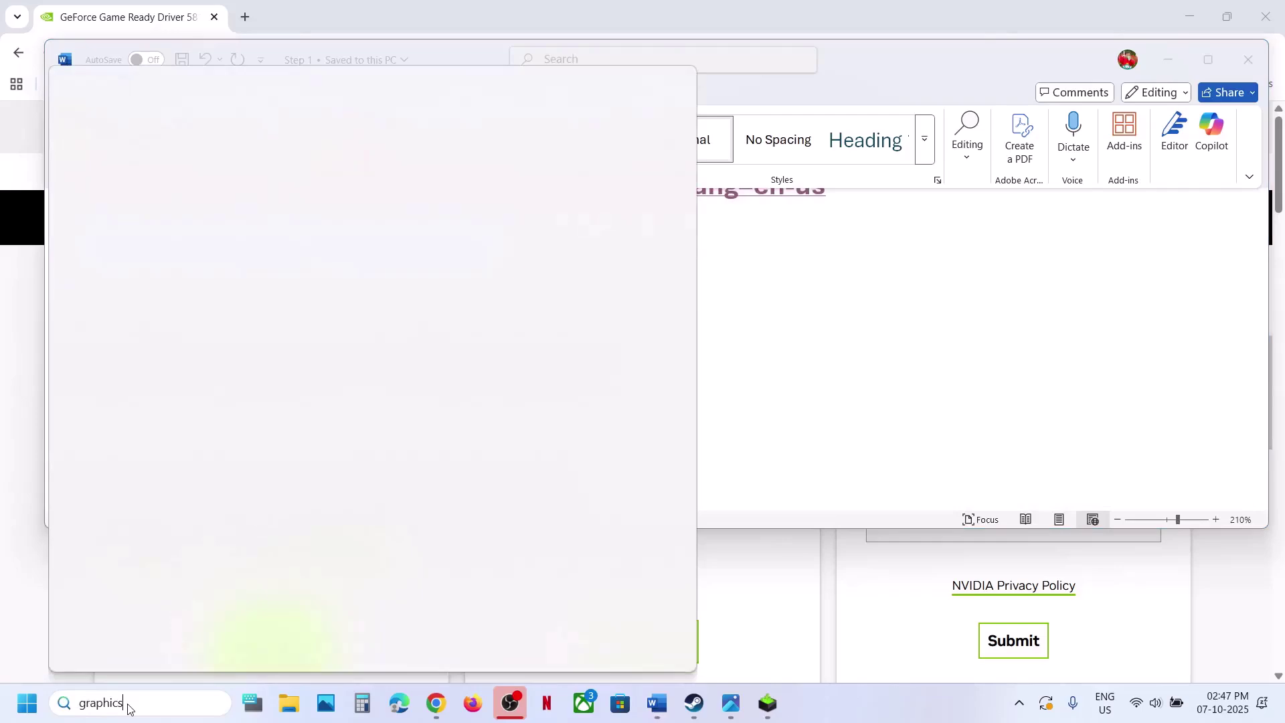
{"action": "left_click", "coordinate": [185, 191]}
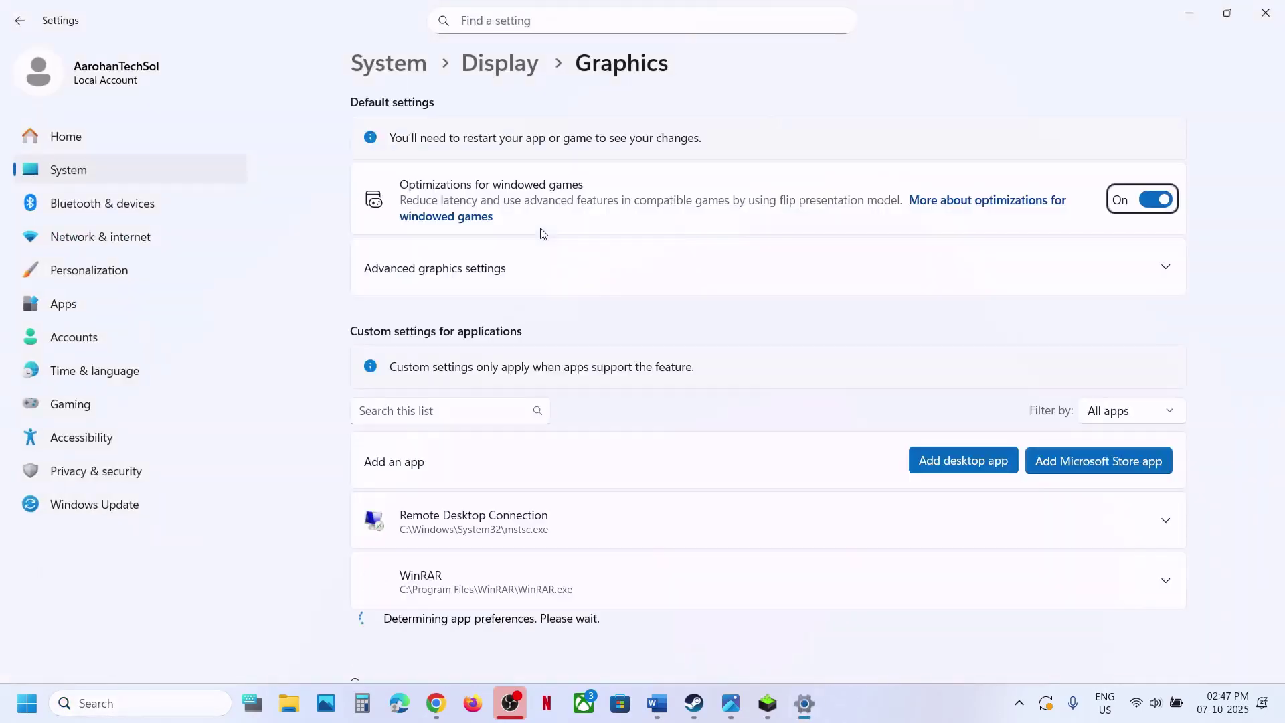
{"action": "left_click", "coordinate": [938, 460]}
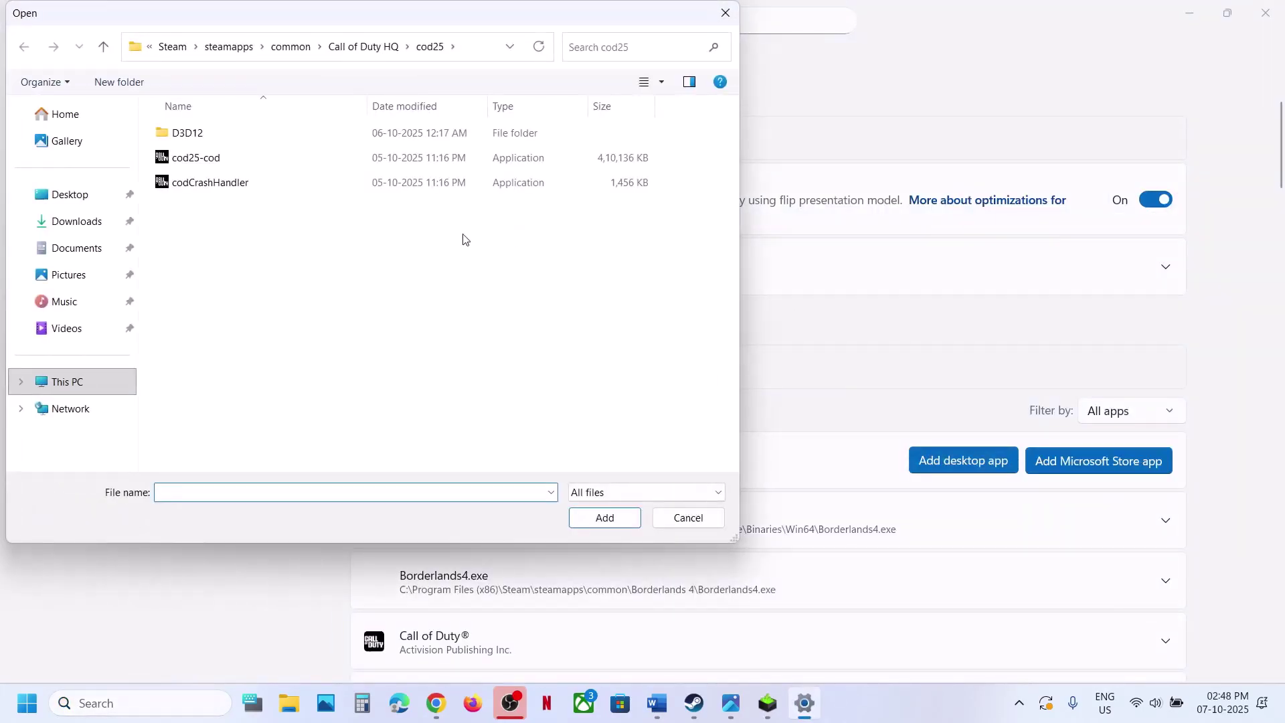
{"action": "left_click", "coordinate": [290, 46]}
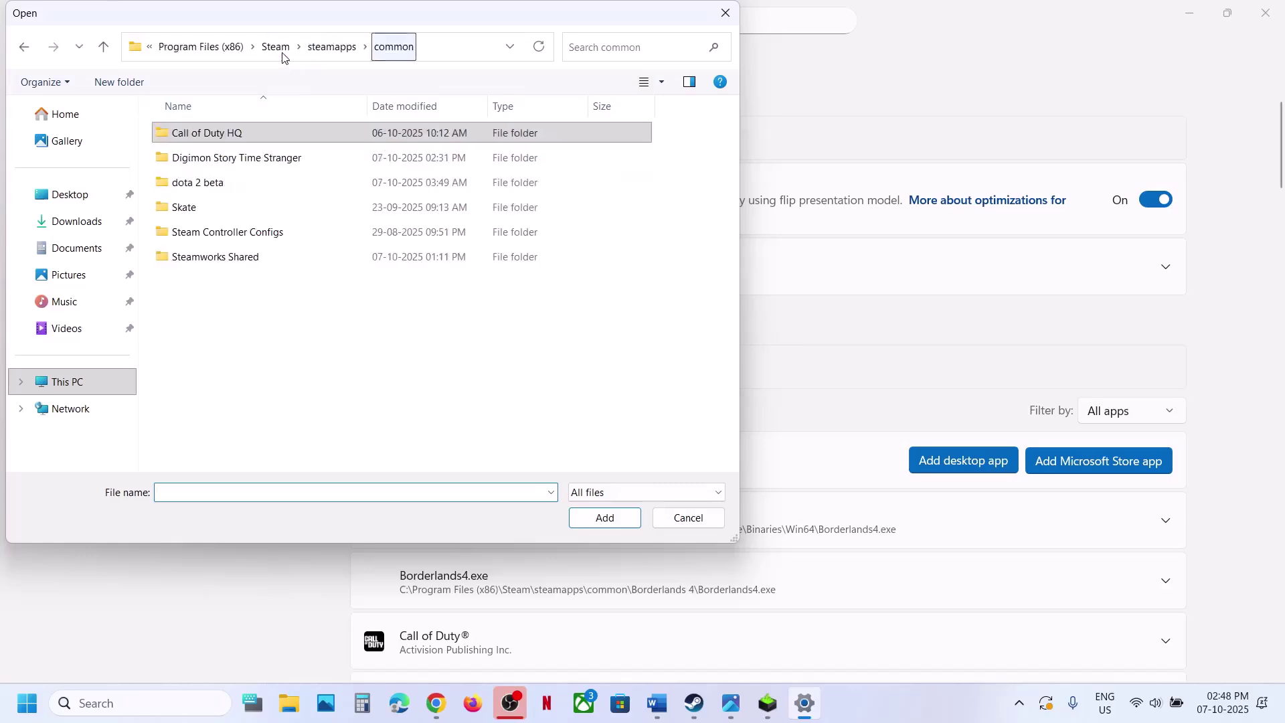
{"action": "left_click", "coordinate": [439, 45]}
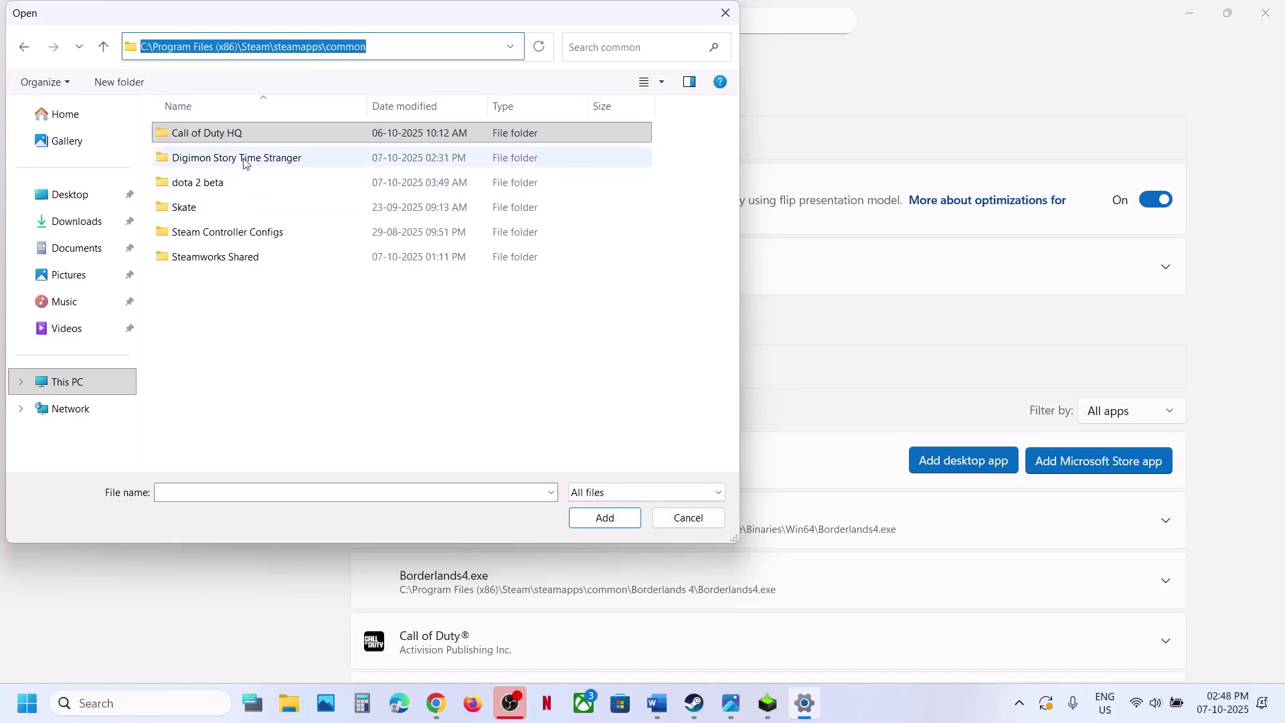
{"action": "double_click", "coordinate": [276, 156]}
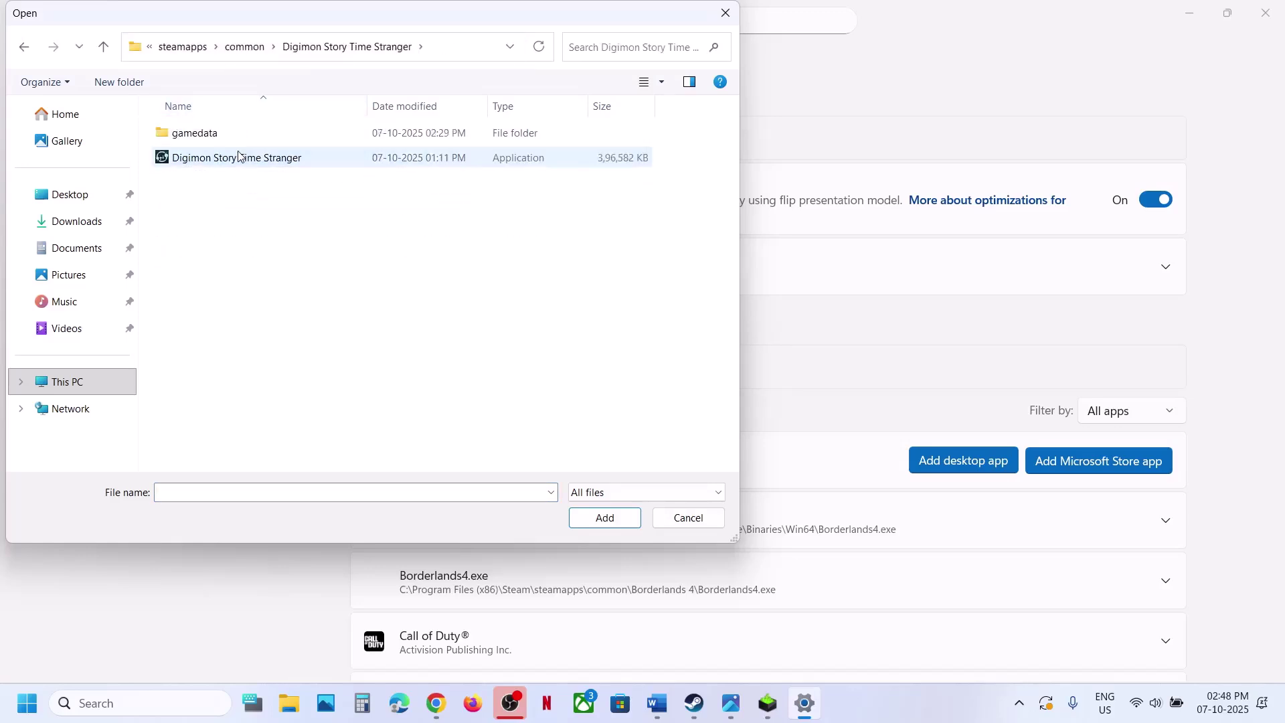
{"action": "left_click", "coordinate": [277, 152]}
{"action": "left_click", "coordinate": [593, 520]}
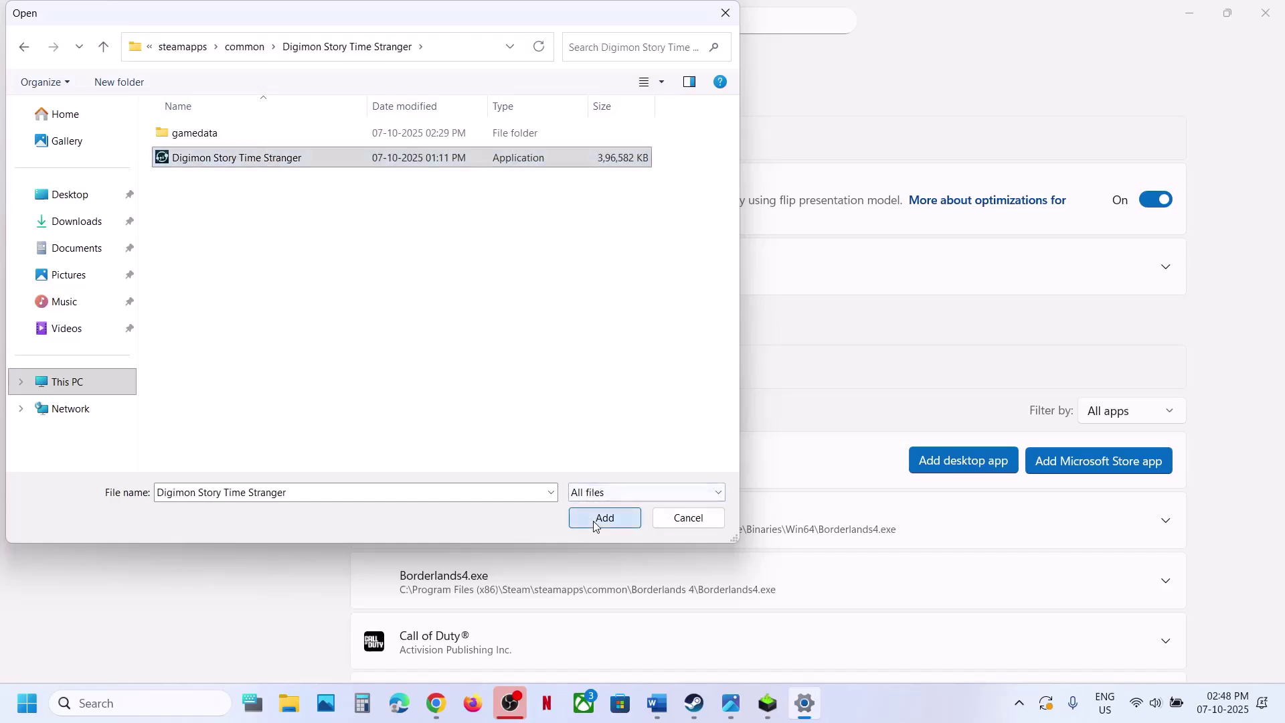
Set the game's GPU preference to High Performance (NVIDIA GeForce RTX 3050 Laptop GPU) and close Settings
{"action": "scroll", "coordinate": [594, 523], "scroll_direction": "down", "scroll_amount": 5}
{"action": "scroll", "coordinate": [594, 526], "scroll_direction": "down", "scroll_amount": 6}
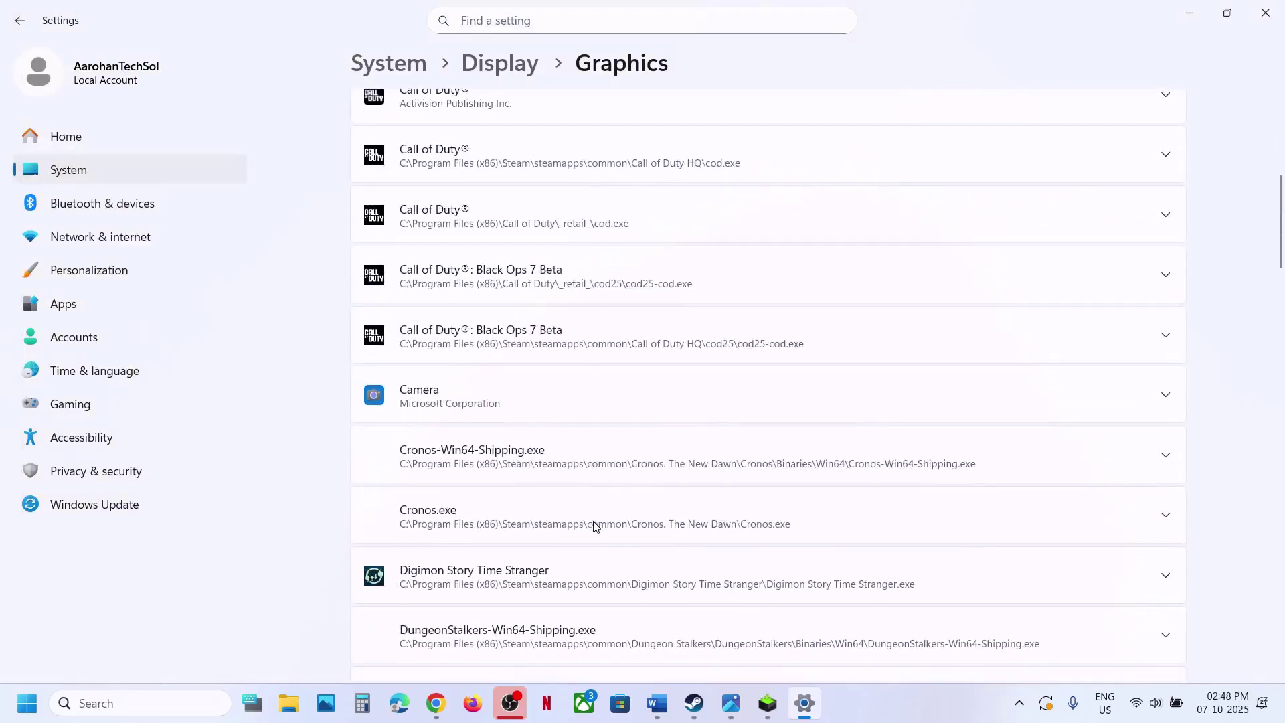
{"action": "left_click", "coordinate": [531, 326]}
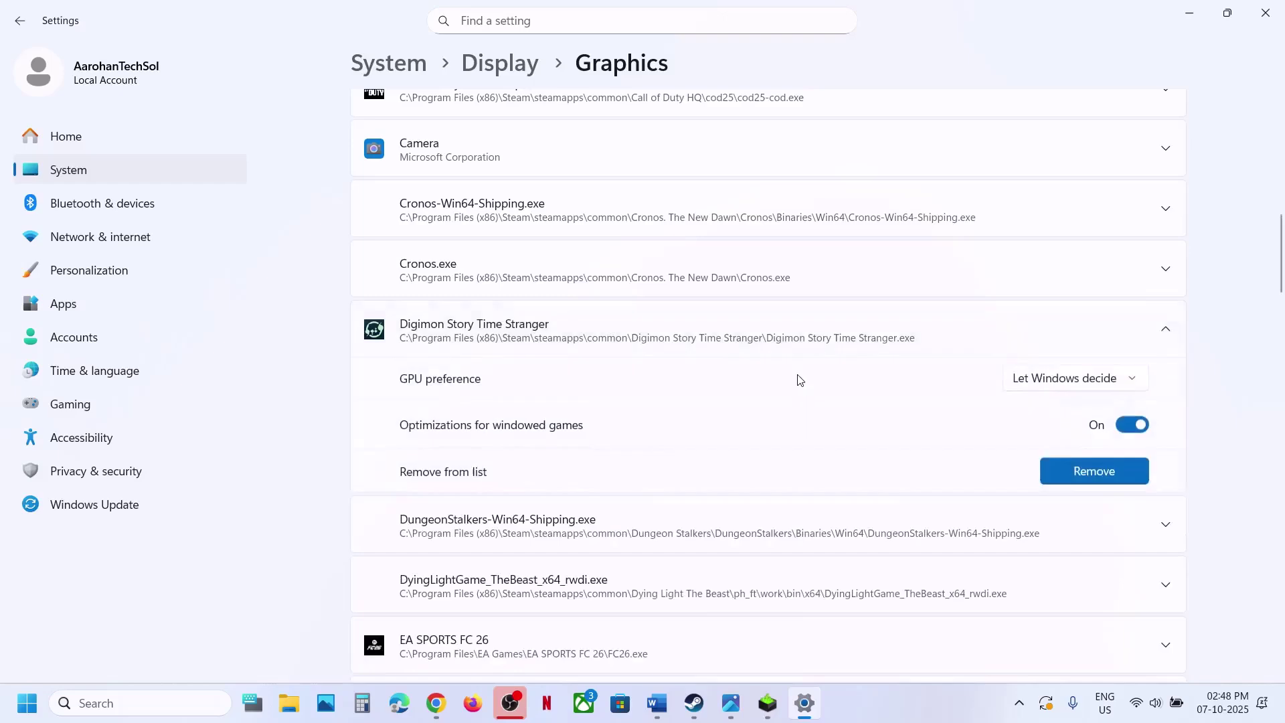
{"action": "left_click", "coordinate": [1051, 386]}
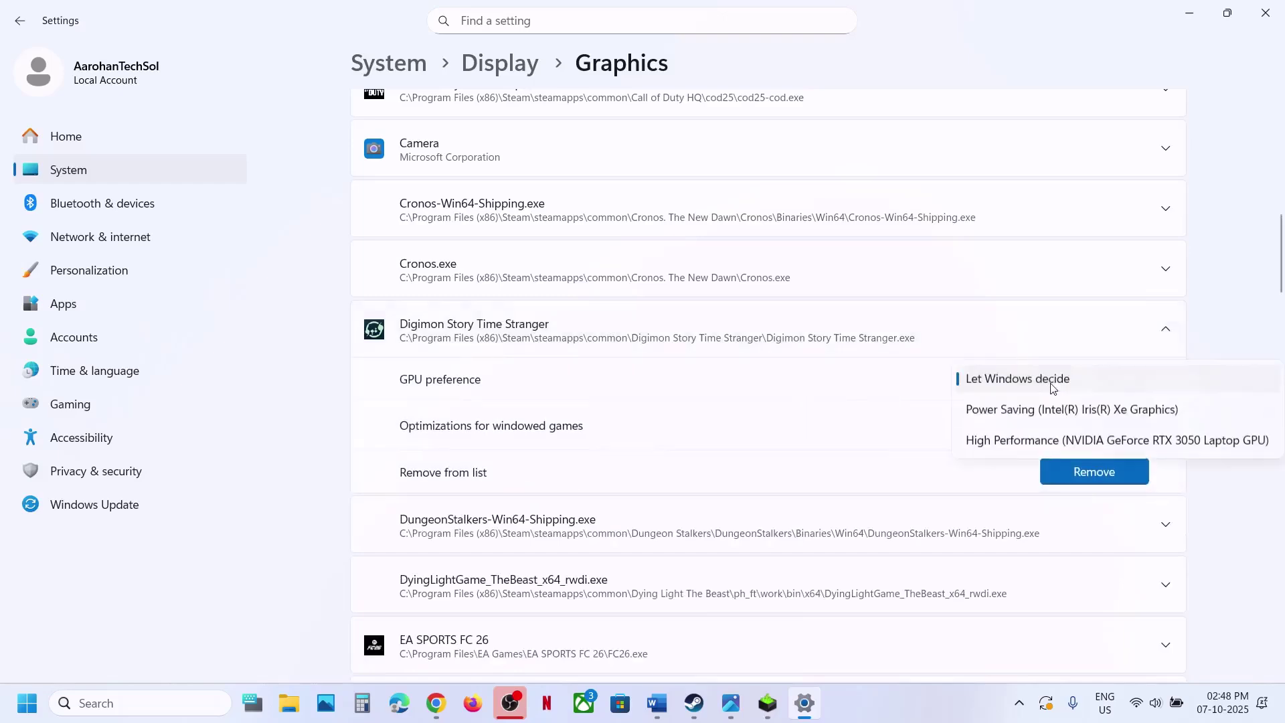
{"action": "left_click", "coordinate": [1027, 440]}
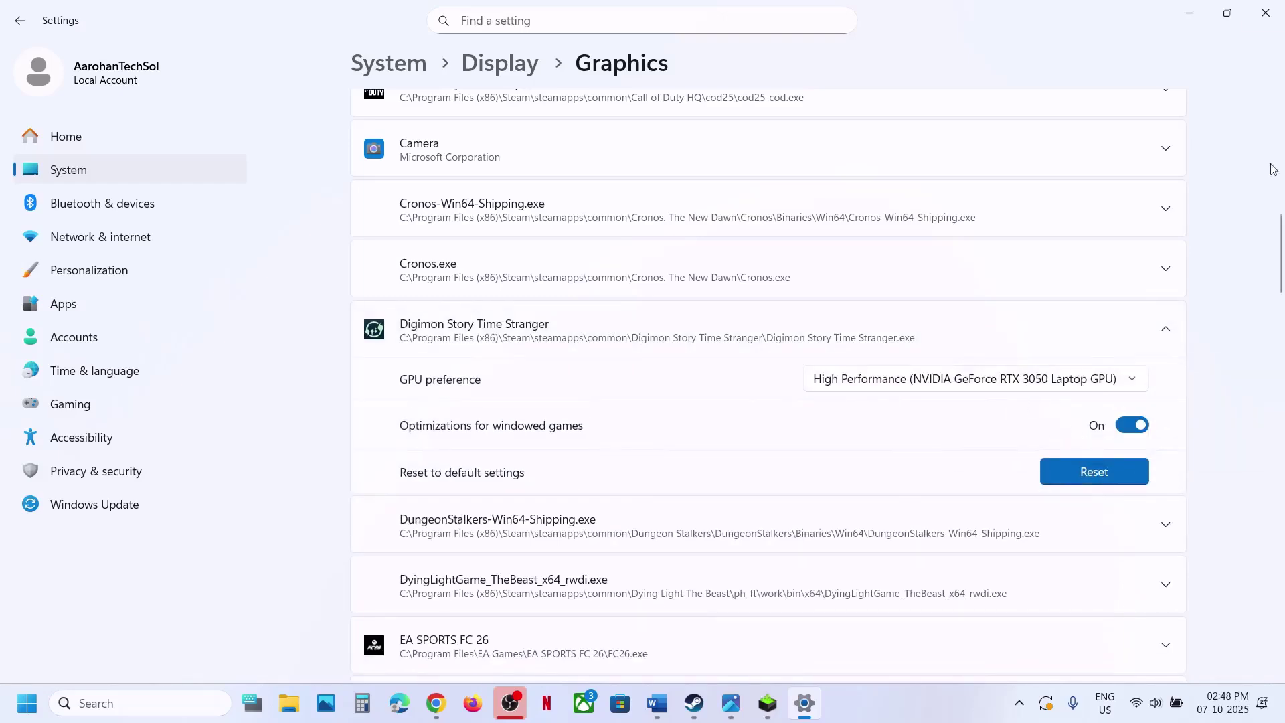
{"action": "left_click", "coordinate": [1265, 12]}
Set Digimon Story Time Stranger's Steam launch options to -dx11
{"action": "scroll", "coordinate": [448, 419], "scroll_direction": "down", "scroll_amount": 2}
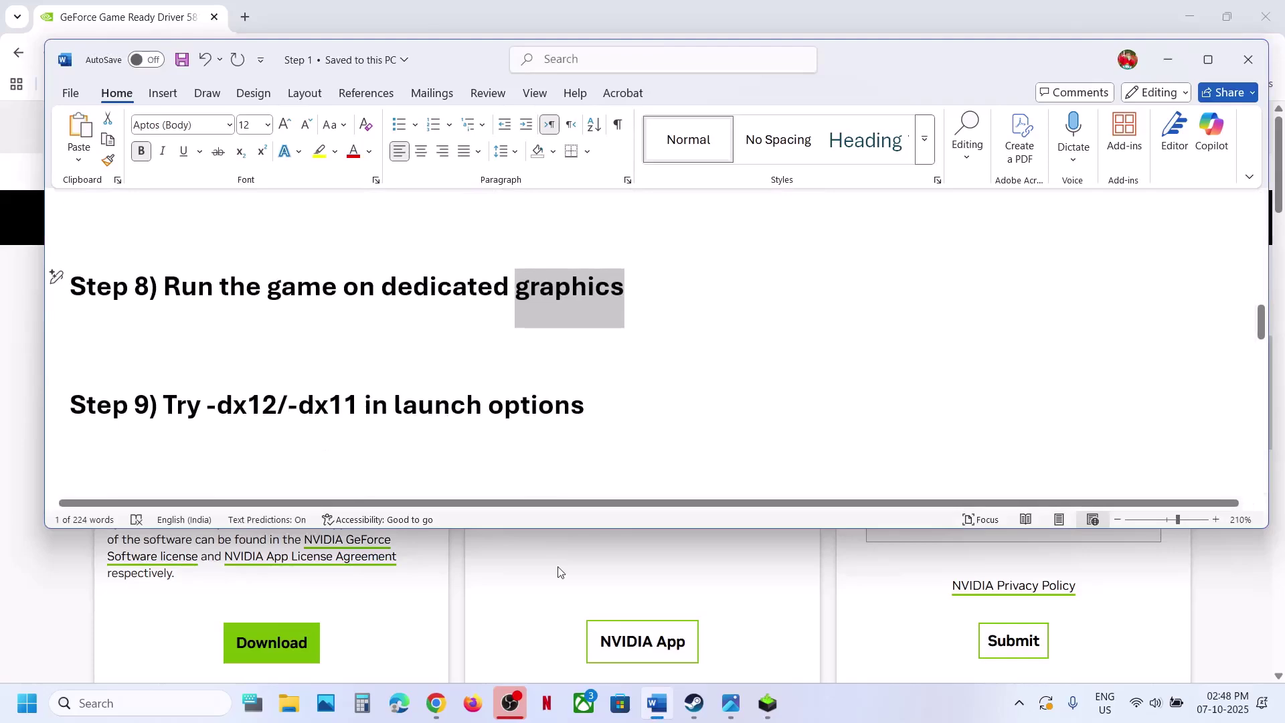
{"action": "left_click", "coordinate": [685, 708]}
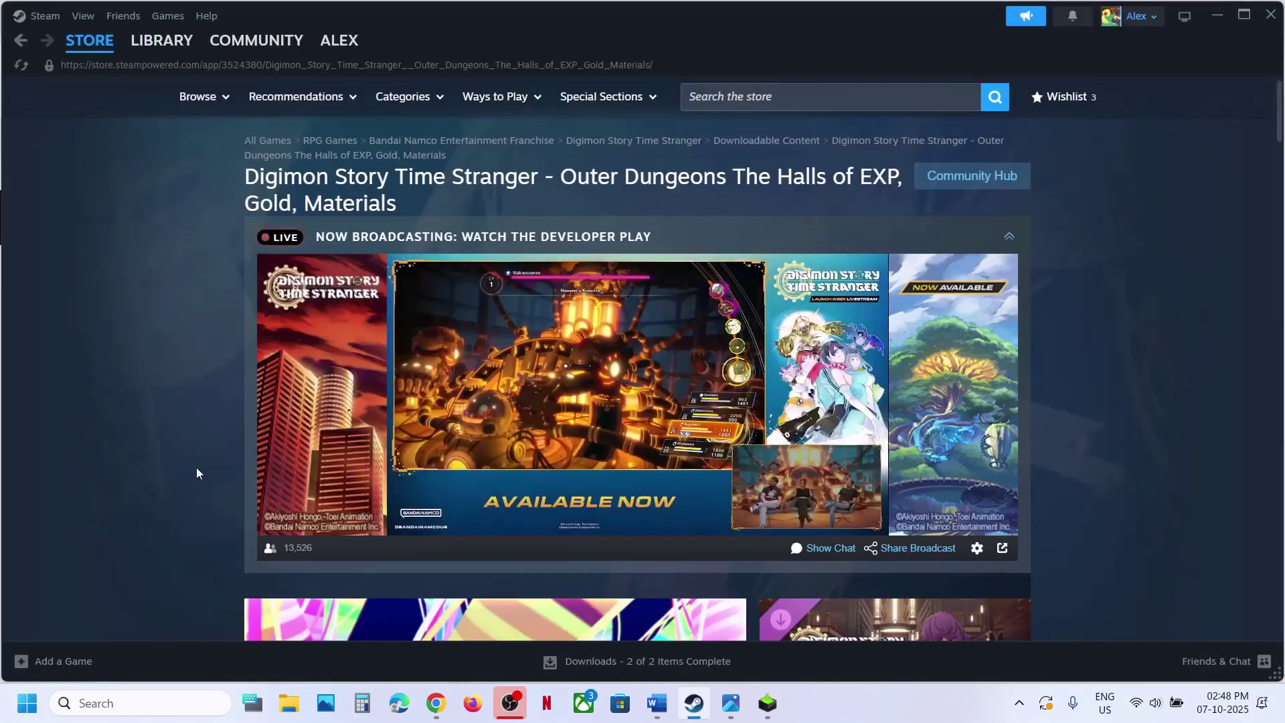
{"action": "left_click", "coordinate": [175, 41]}
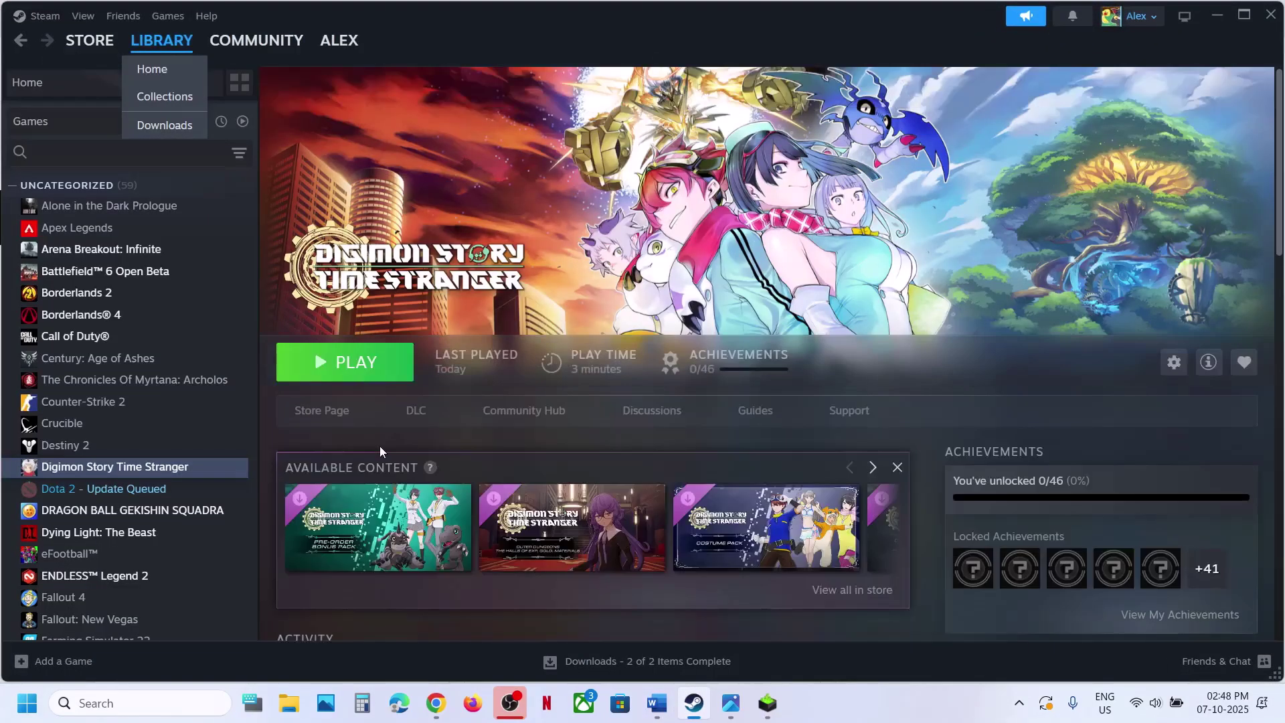
{"action": "right_click", "coordinate": [153, 474]}
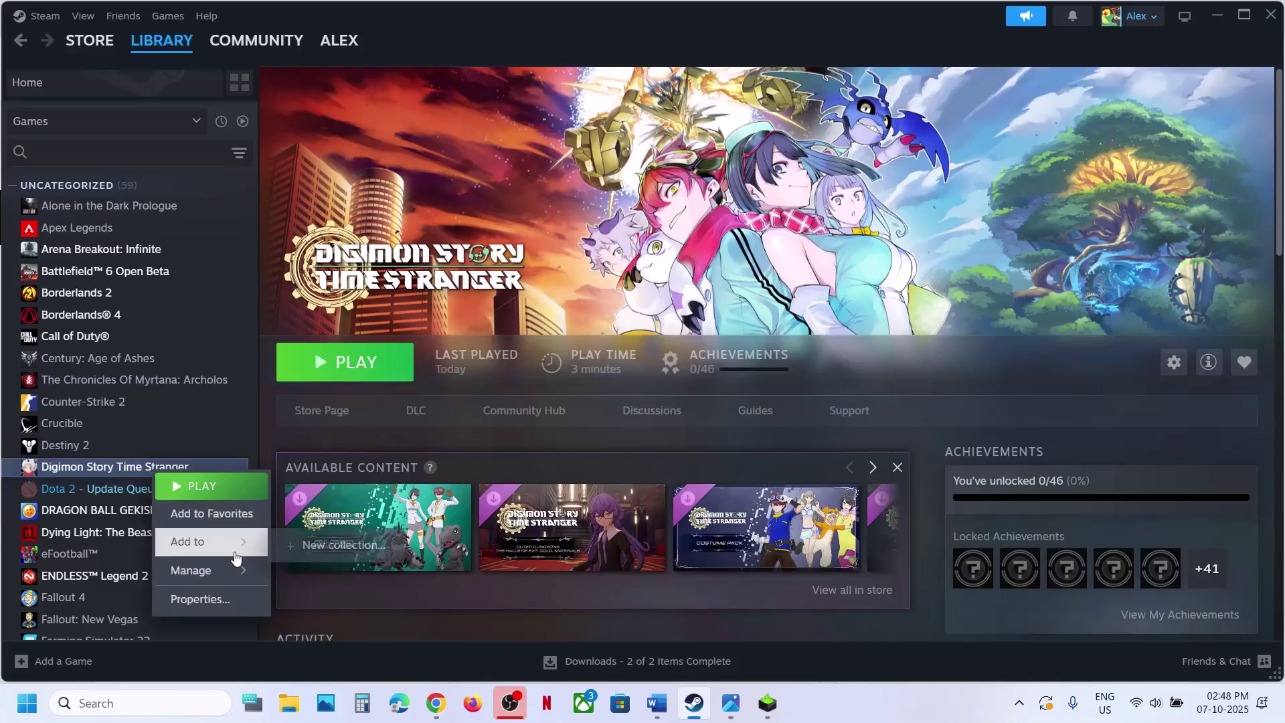
{"action": "left_click", "coordinate": [201, 597]}
{"action": "left_click", "coordinate": [555, 403]}
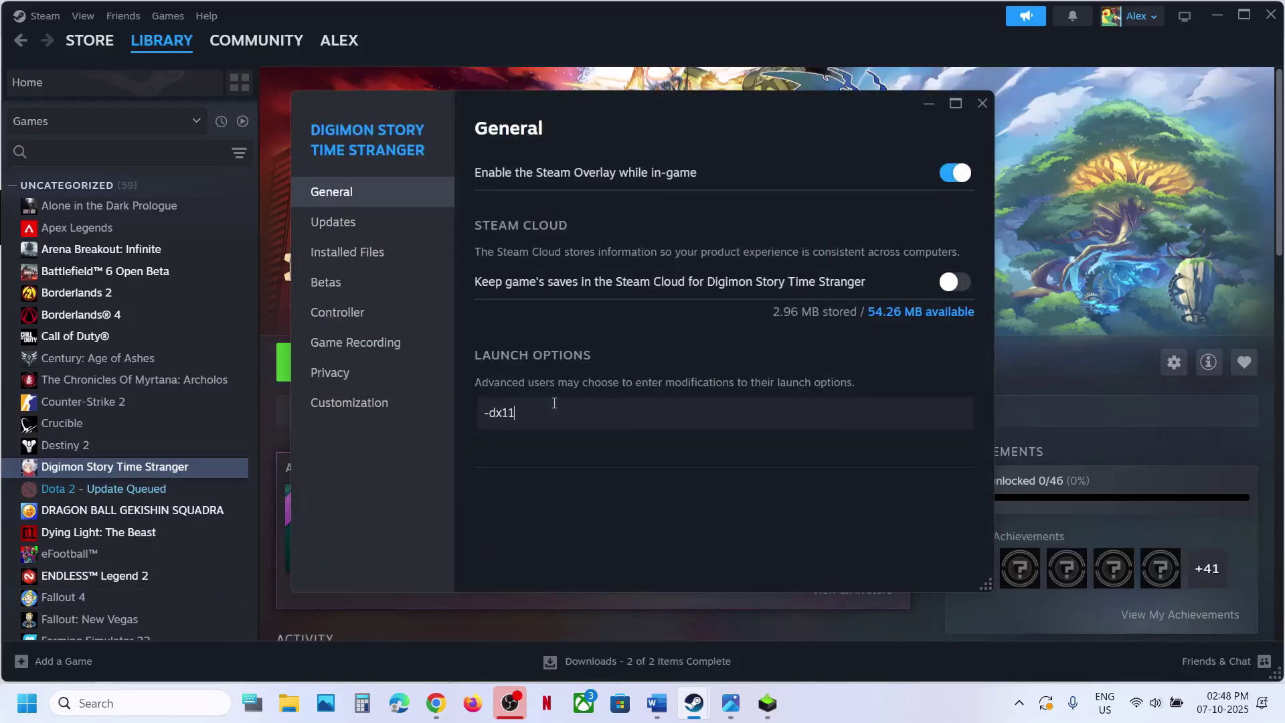
{"action": "left_click", "coordinate": [984, 105]}
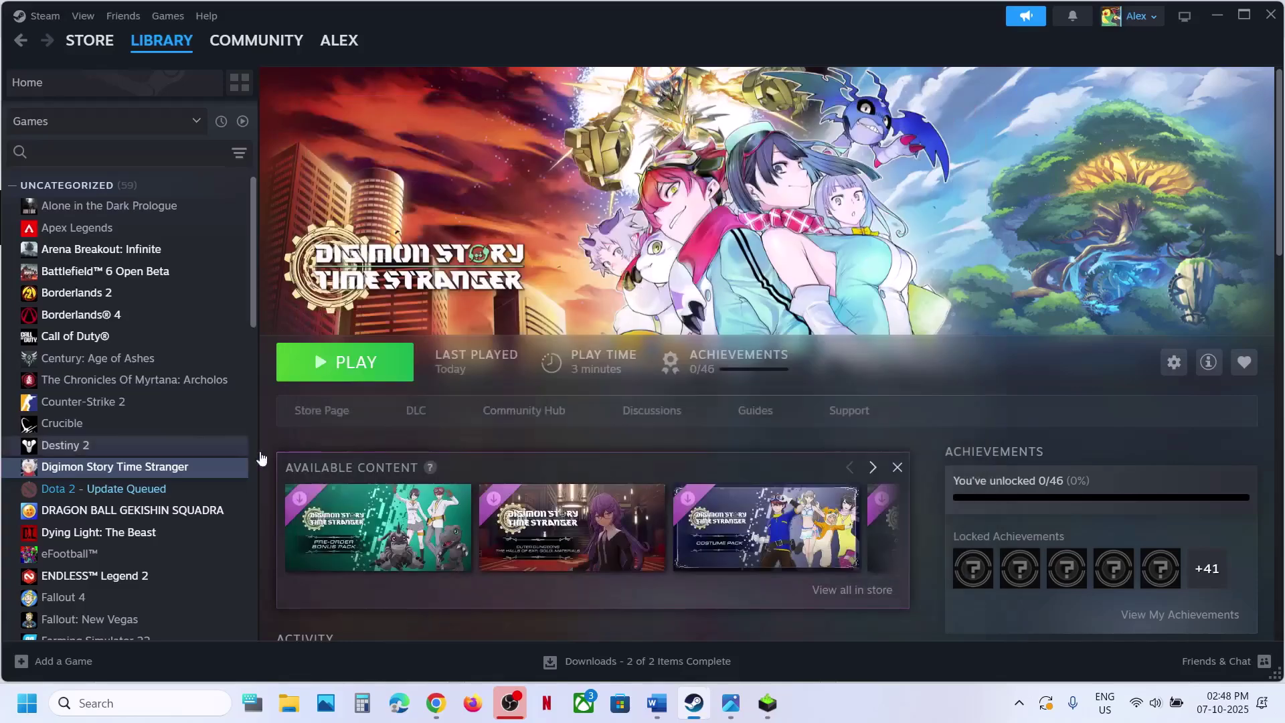
Change the game's launch options to -dx12, then clear them entirely
{"action": "right_click", "coordinate": [140, 471]}
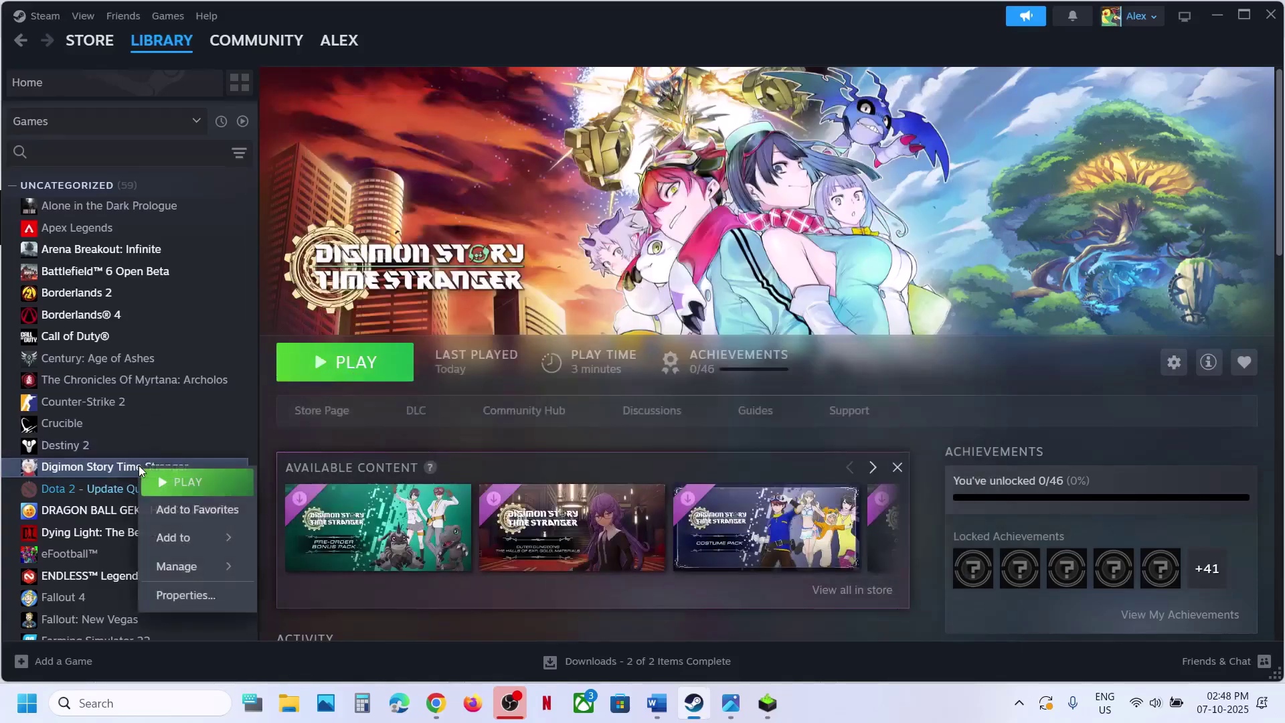
{"action": "left_click", "coordinate": [201, 595]}
{"action": "left_click", "coordinate": [556, 421]}
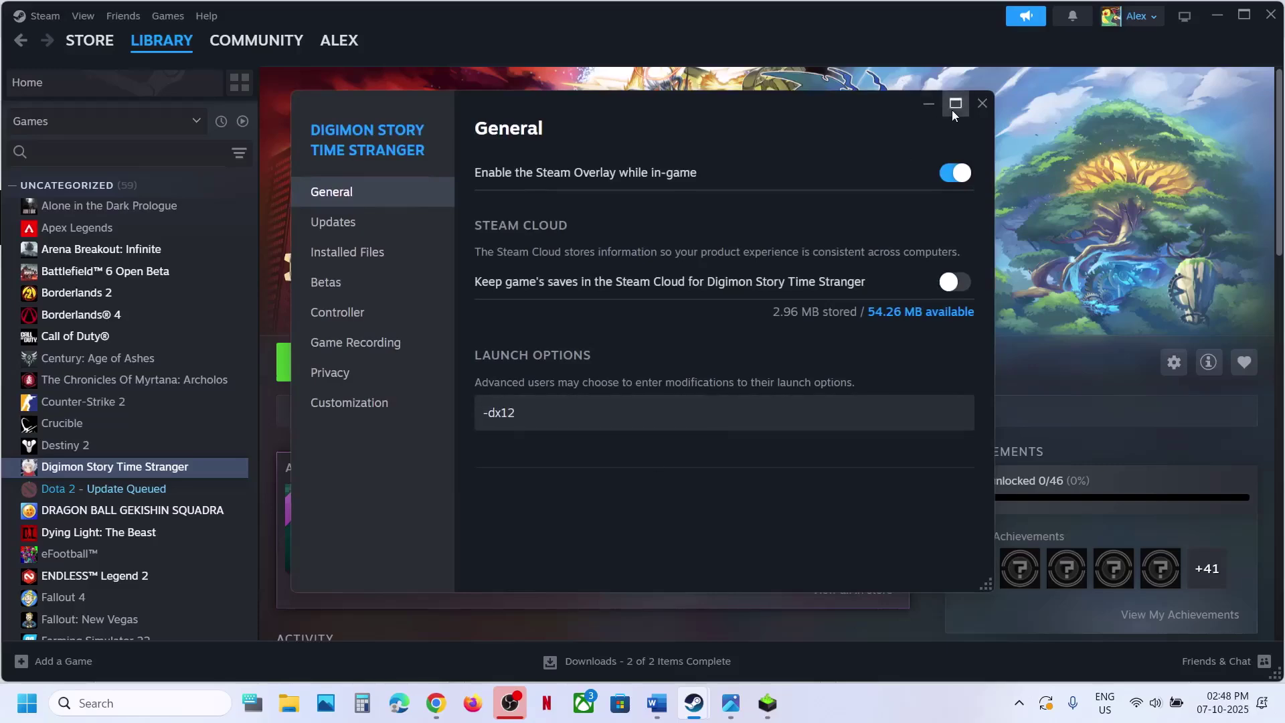
{"action": "key", "text": "ctrl+a"}
{"action": "key", "text": "BackSpace"}
{"action": "left_click", "coordinate": [982, 103]}
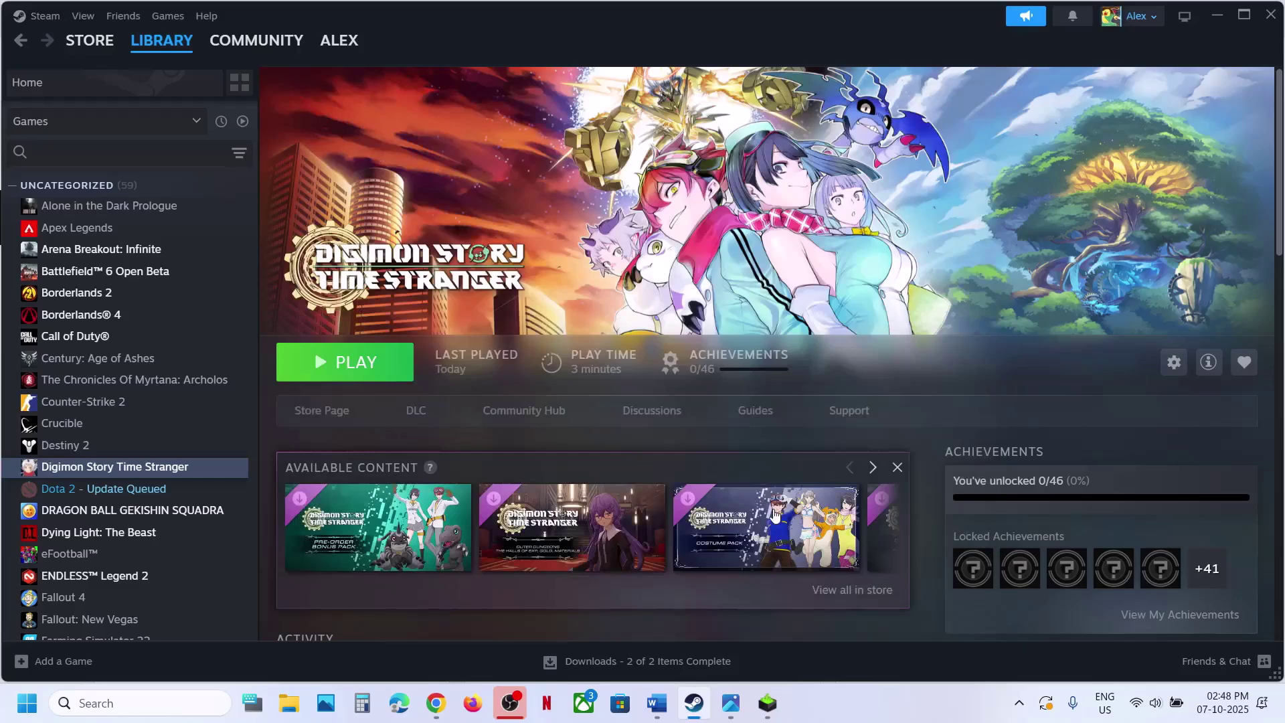
Check the Word notes, then open the game's Installed Files properties to find Verify integrity of game files
{"action": "left_click", "coordinate": [657, 703]}
{"action": "scroll", "coordinate": [432, 330], "scroll_direction": "down", "scroll_amount": 3}
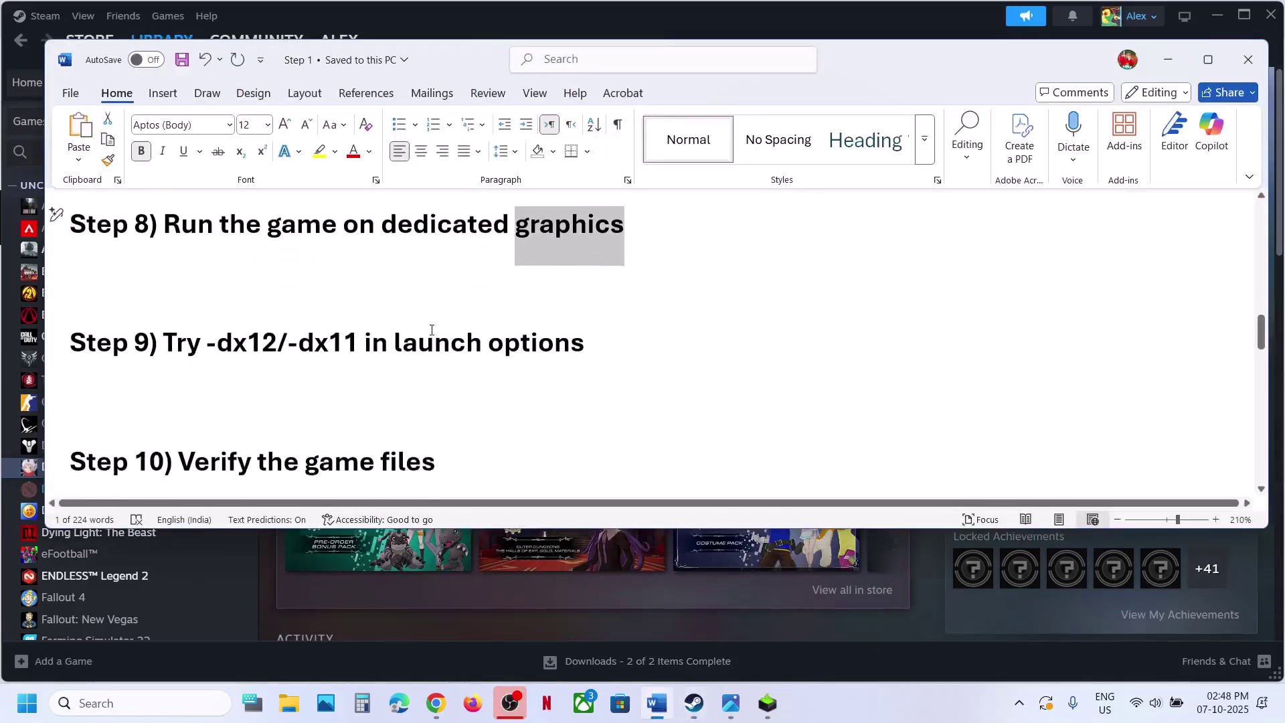
{"action": "left_click", "coordinate": [275, 623]}
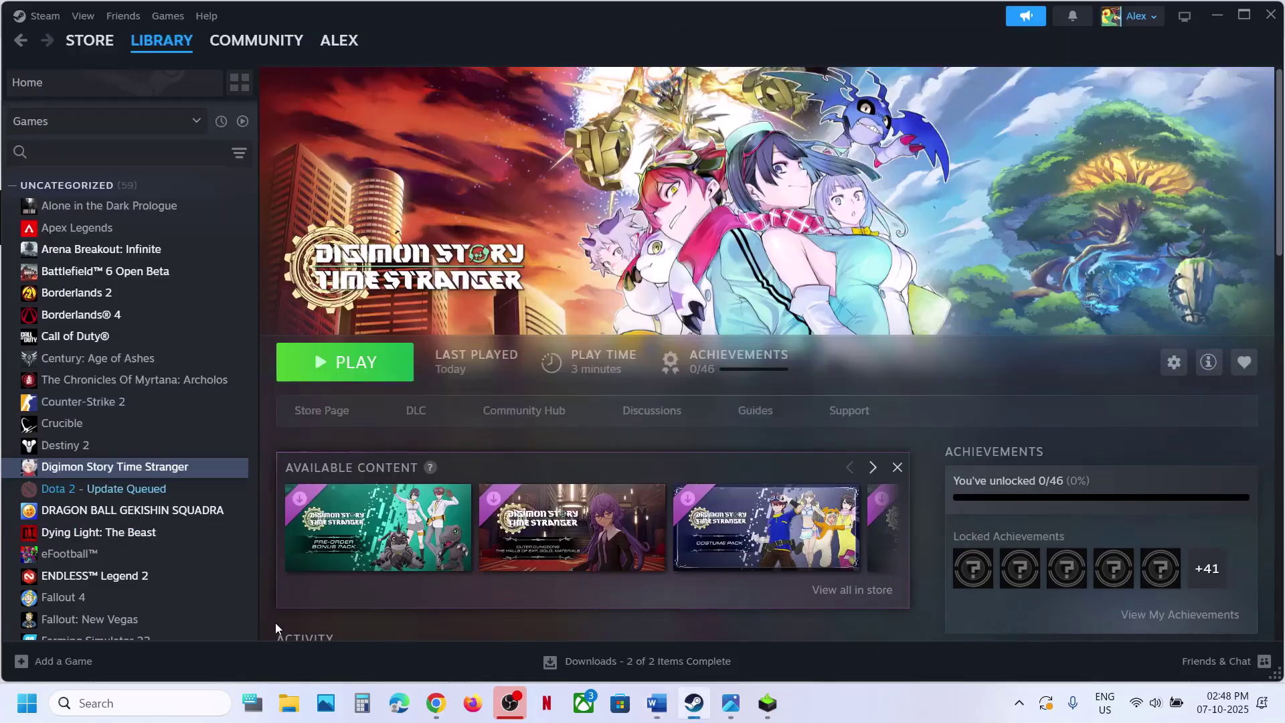
{"action": "right_click", "coordinate": [156, 473]}
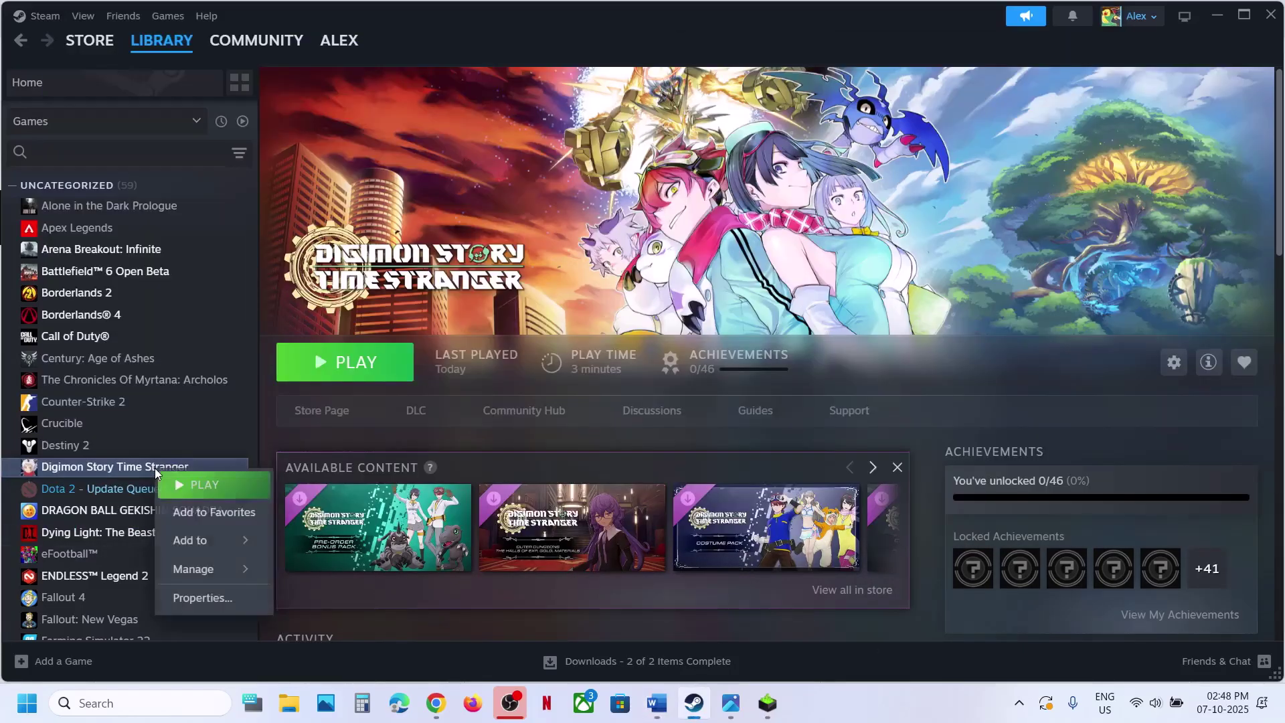
{"action": "left_click", "coordinate": [204, 598]}
{"action": "left_click", "coordinate": [361, 245]}
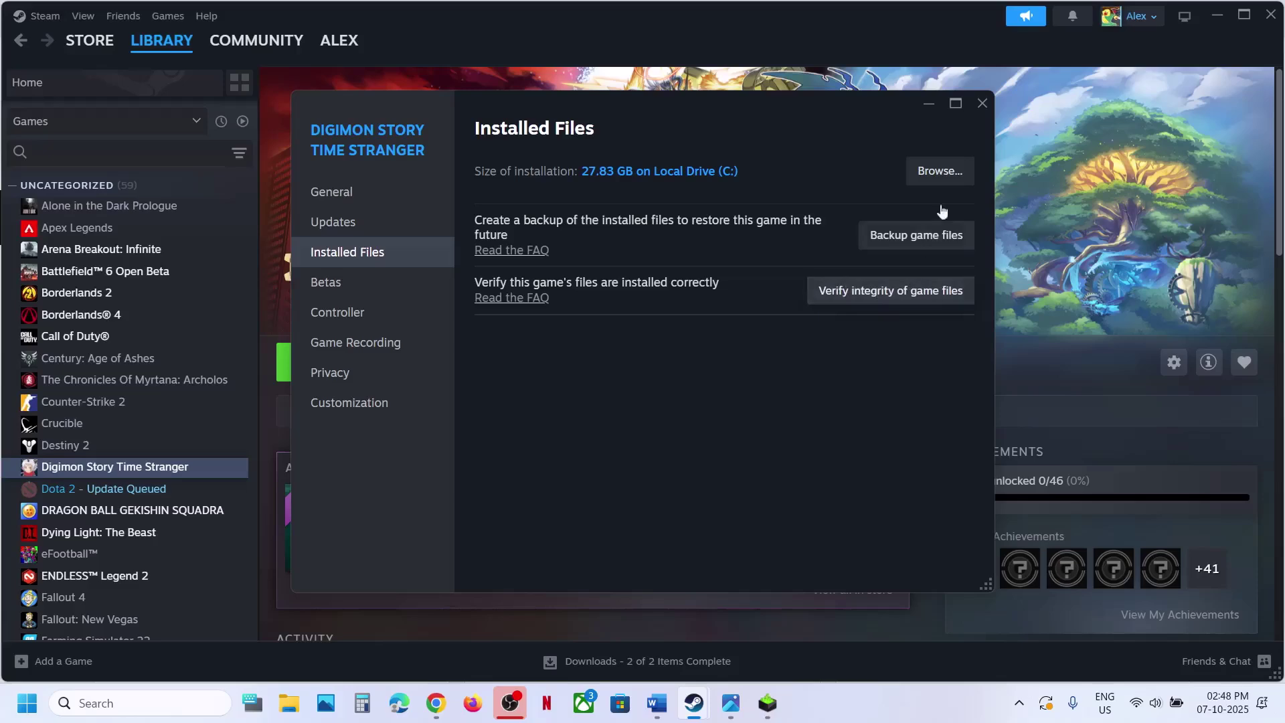
Close the game's properties and scroll the Word notes to Step 11
{"action": "left_click", "coordinate": [983, 102]}
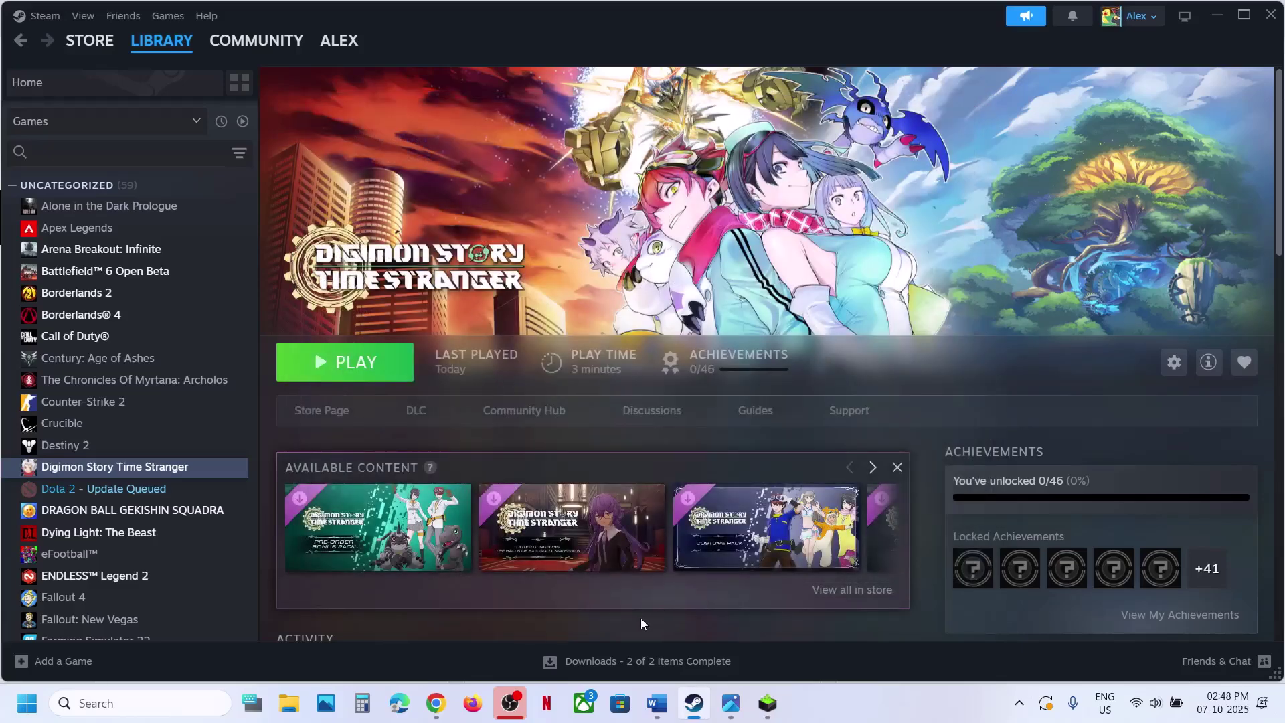
{"action": "left_click", "coordinate": [665, 708]}
{"action": "scroll", "coordinate": [425, 348], "scroll_direction": "down", "scroll_amount": 3}
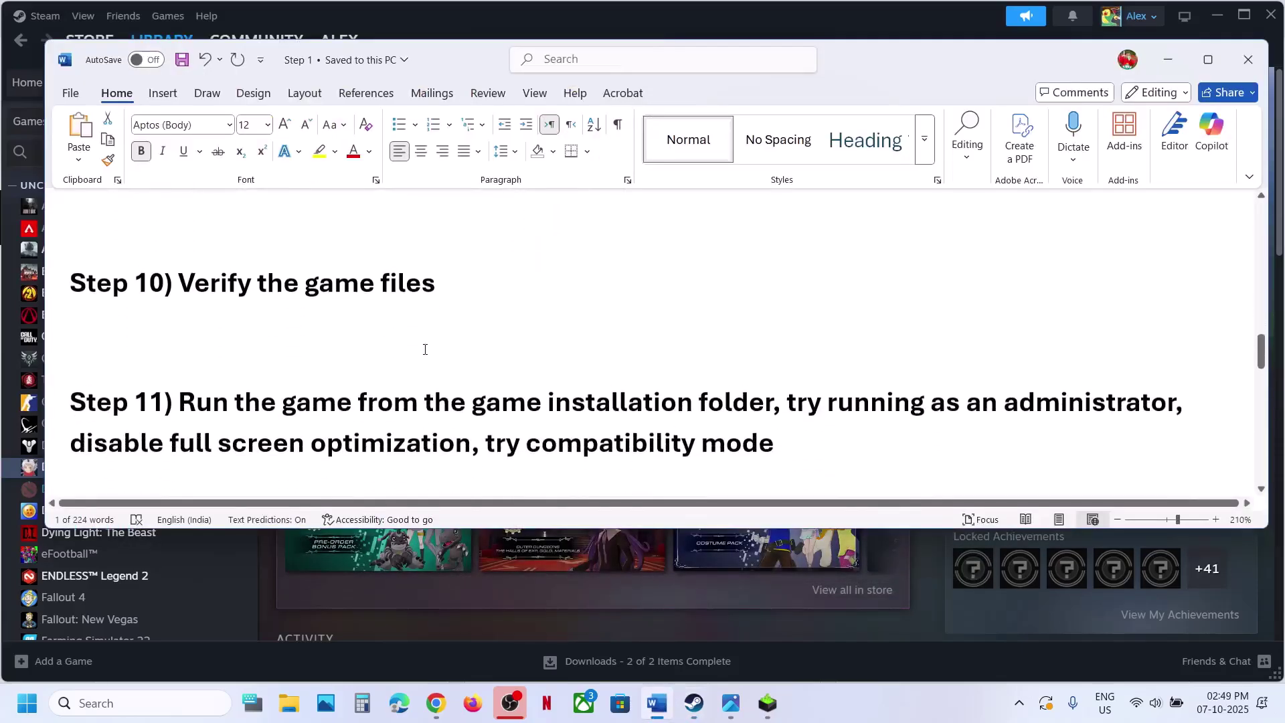
Open Digimon Story Time Stranger's local install folder via Manage > Browse local files
{"action": "left_click", "coordinate": [263, 609]}
{"action": "right_click", "coordinate": [130, 467]}
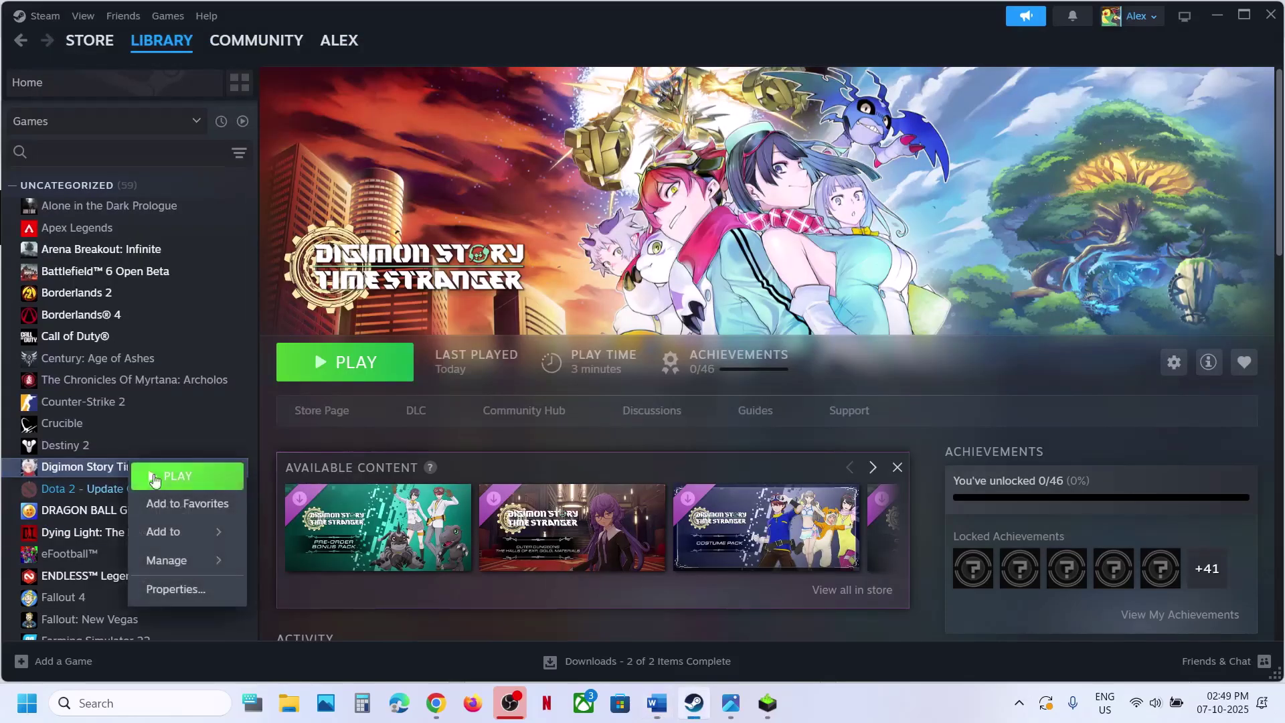
{"action": "mouse_move", "coordinate": [189, 564]}
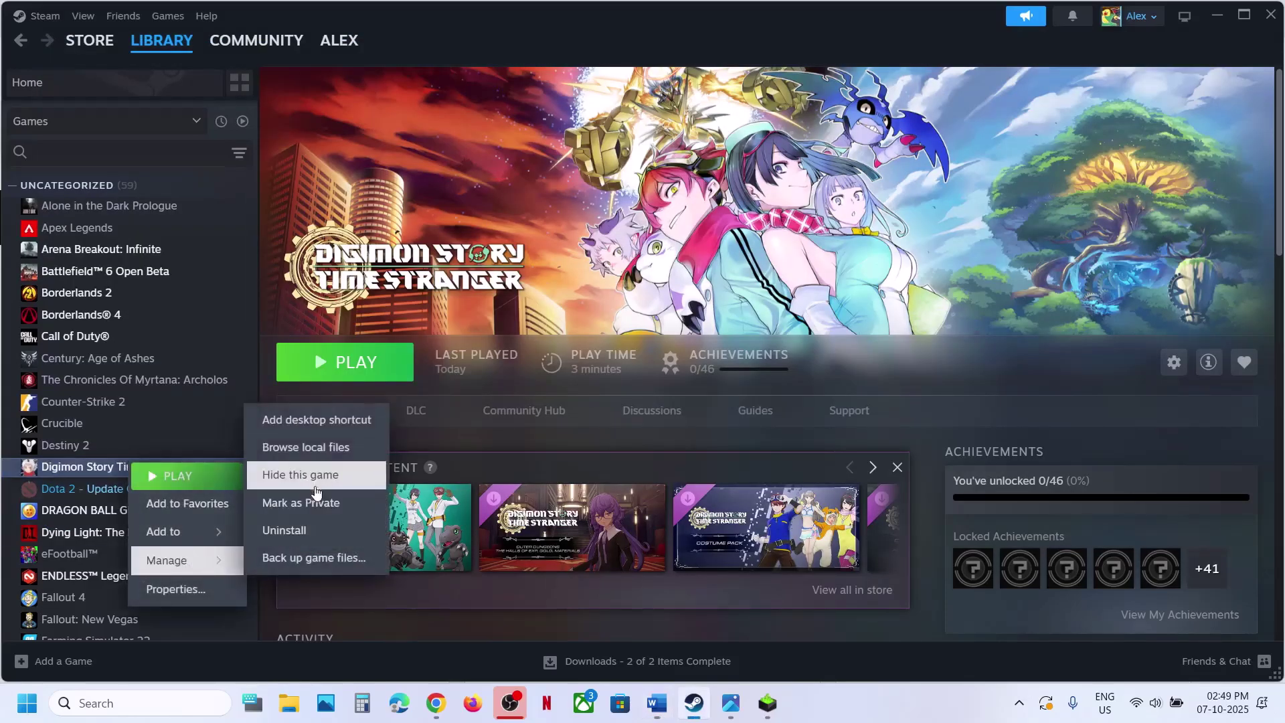
{"action": "left_click", "coordinate": [292, 449]}
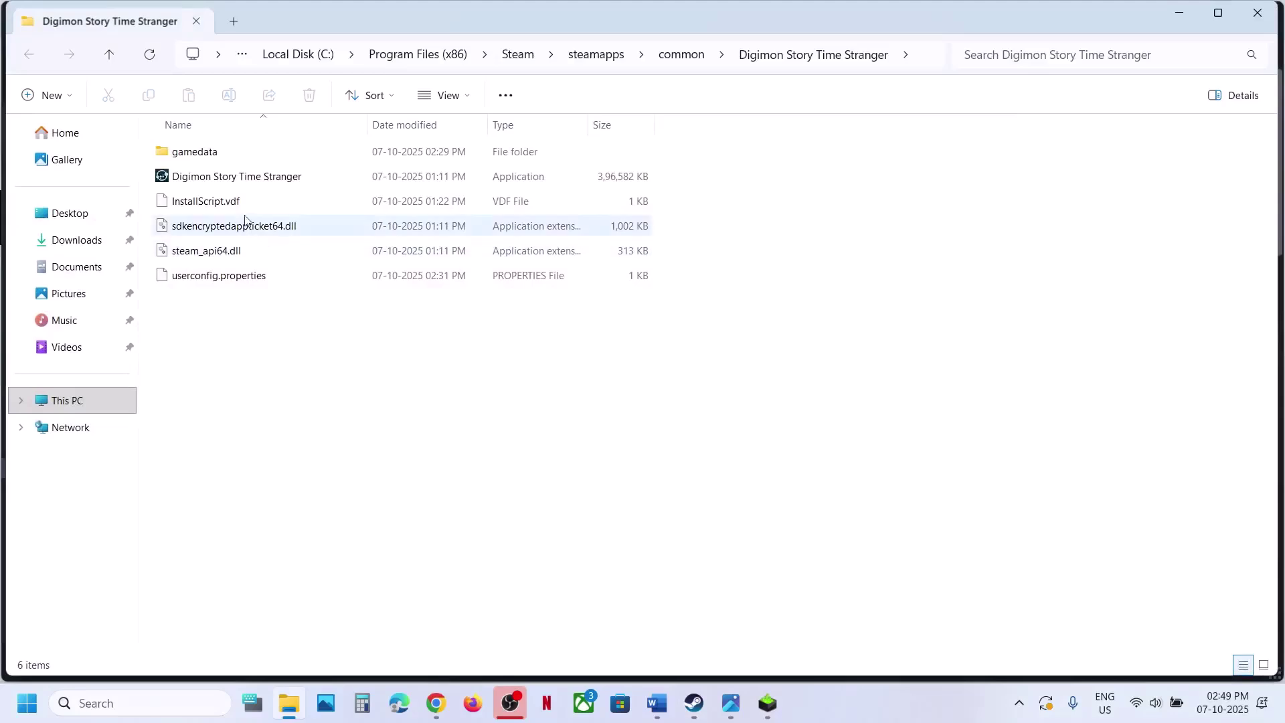
Set the game executable's compatibility options to run as administrator and apply
{"action": "left_click", "coordinate": [218, 178]}
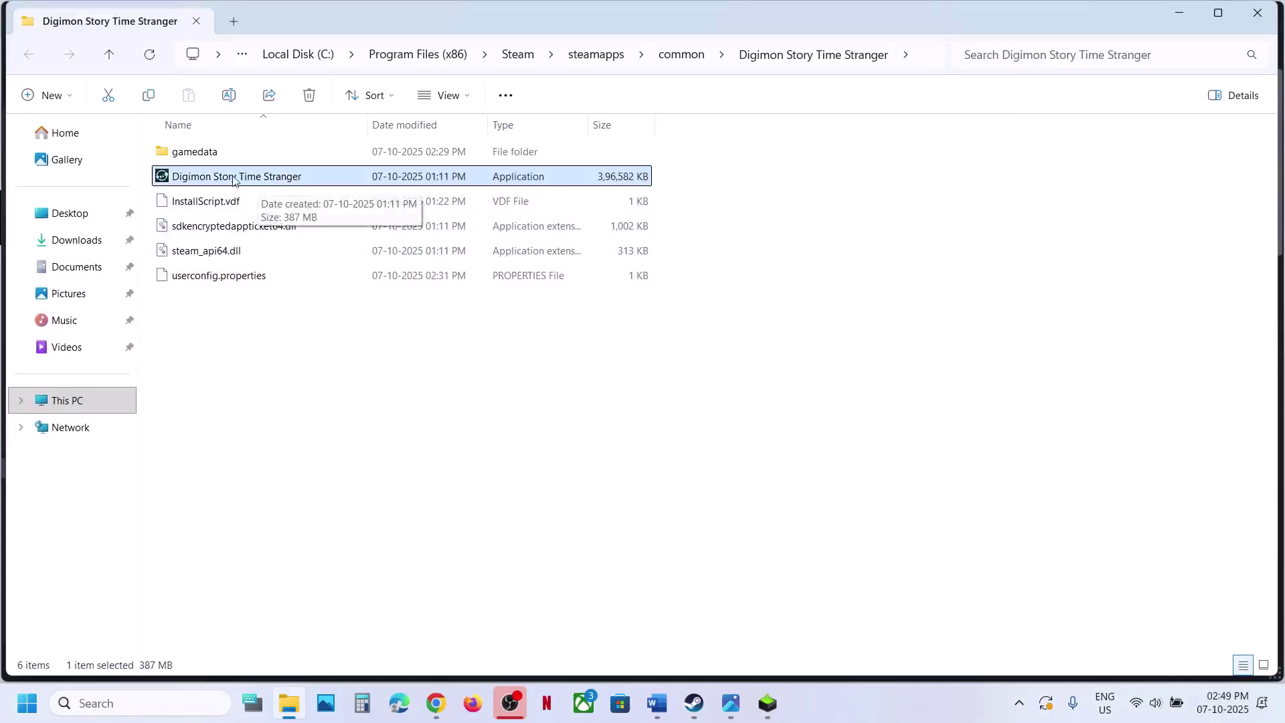
{"action": "right_click", "coordinate": [258, 179]}
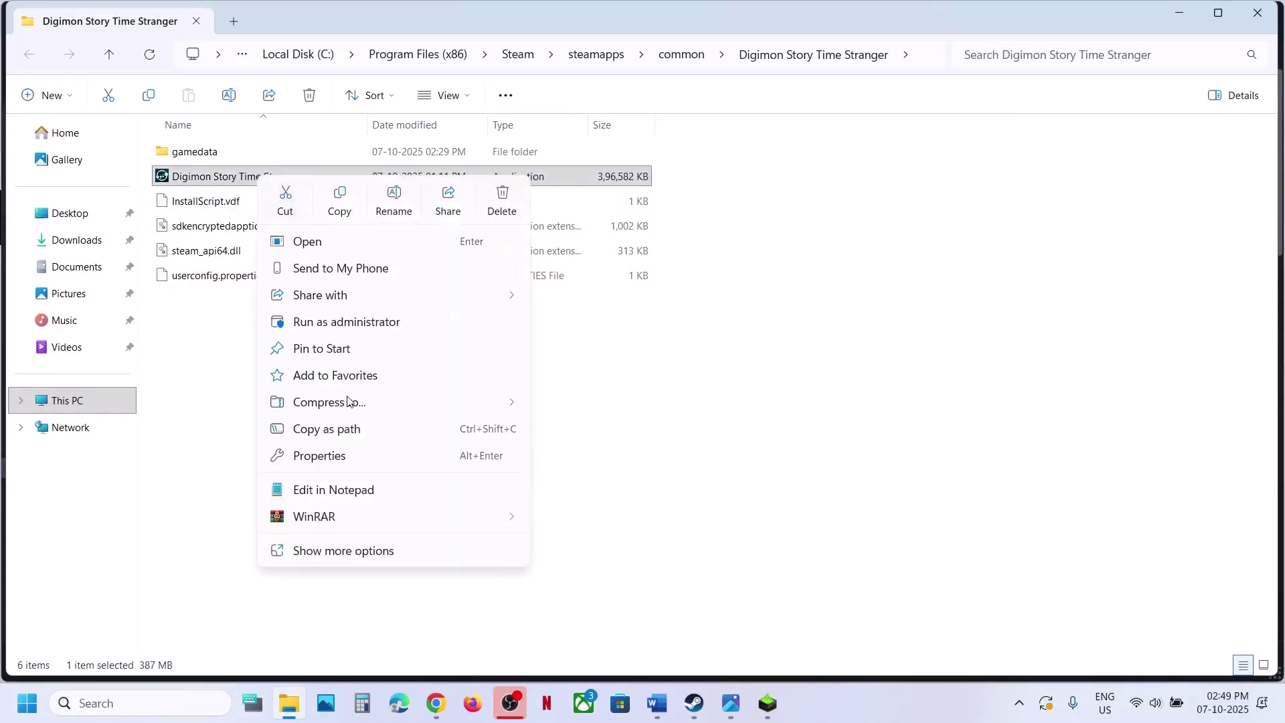
{"action": "left_click", "coordinate": [331, 461]}
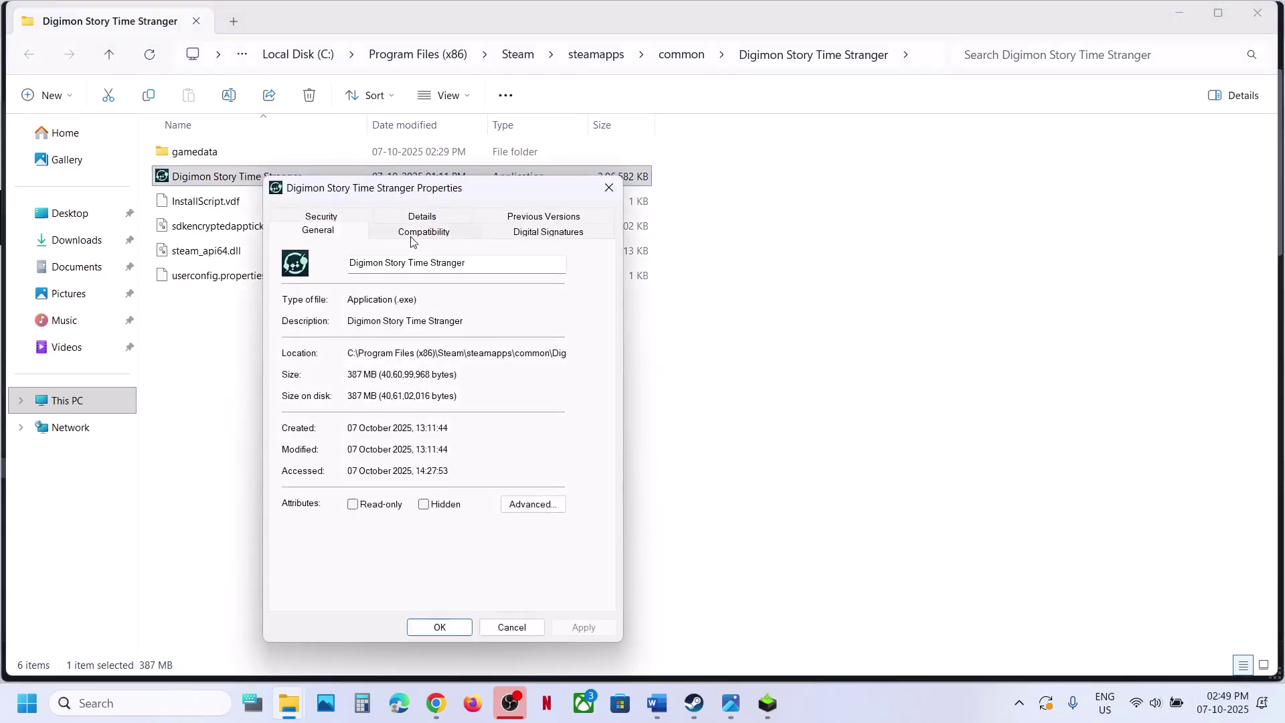
{"action": "left_click", "coordinate": [413, 234]}
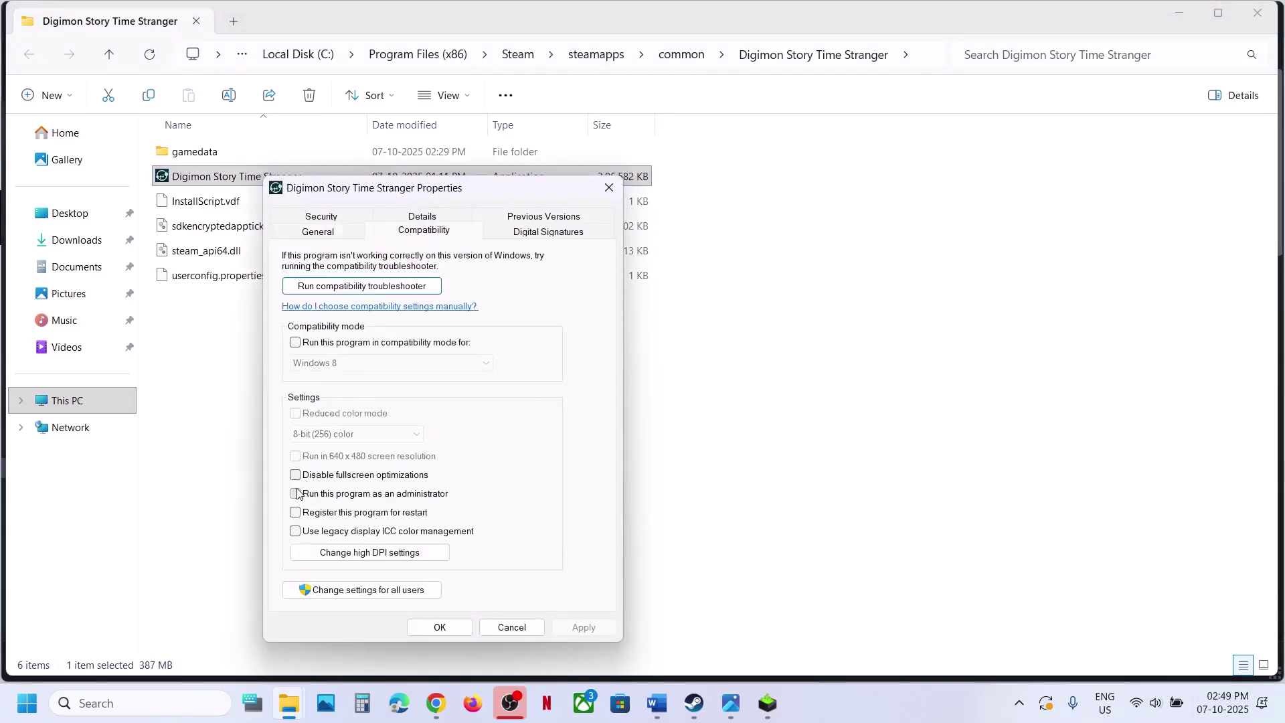
{"action": "left_click", "coordinate": [582, 628]}
{"action": "left_click", "coordinate": [440, 628]}
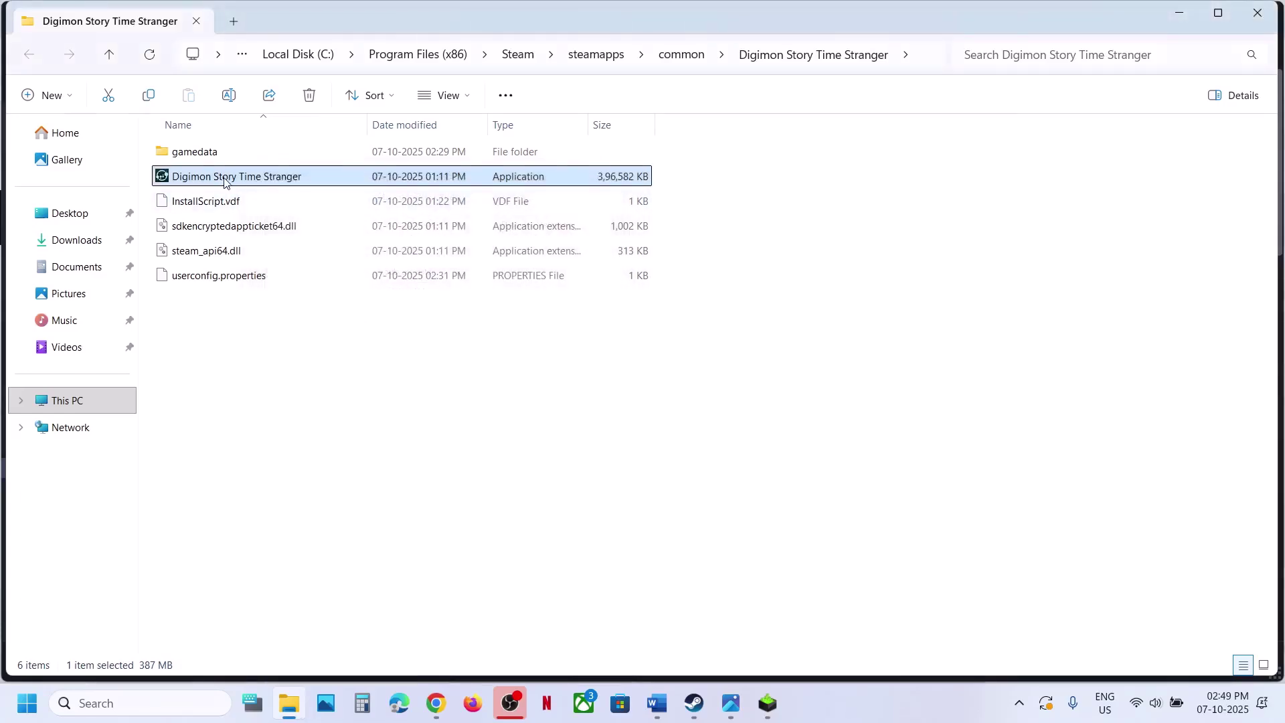